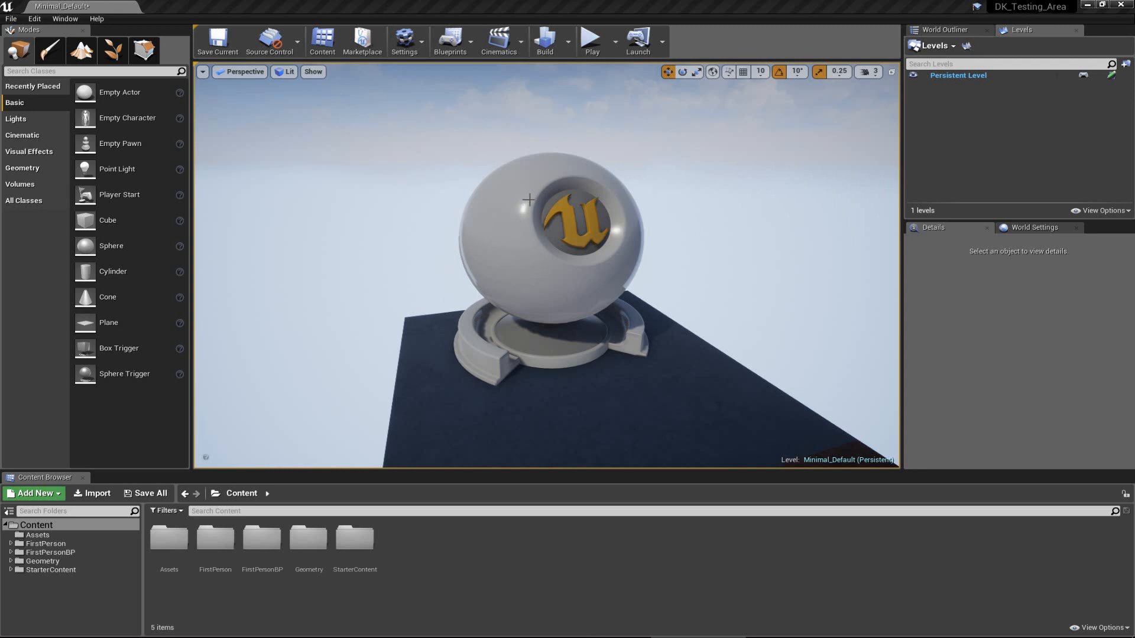
# Step: Select the material preview ball standing on the dark blue floor
pyautogui.moveTo(544, 207); pyautogui.dragTo(562, 278, button='right')
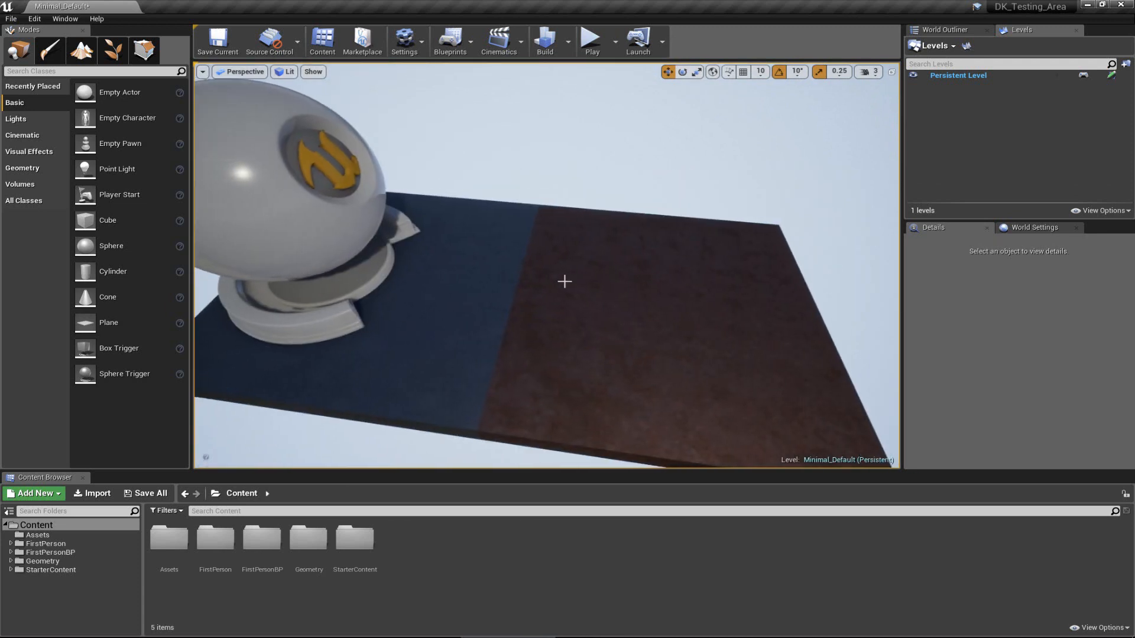
pyautogui.click(562, 279)
pyautogui.click(456, 308)
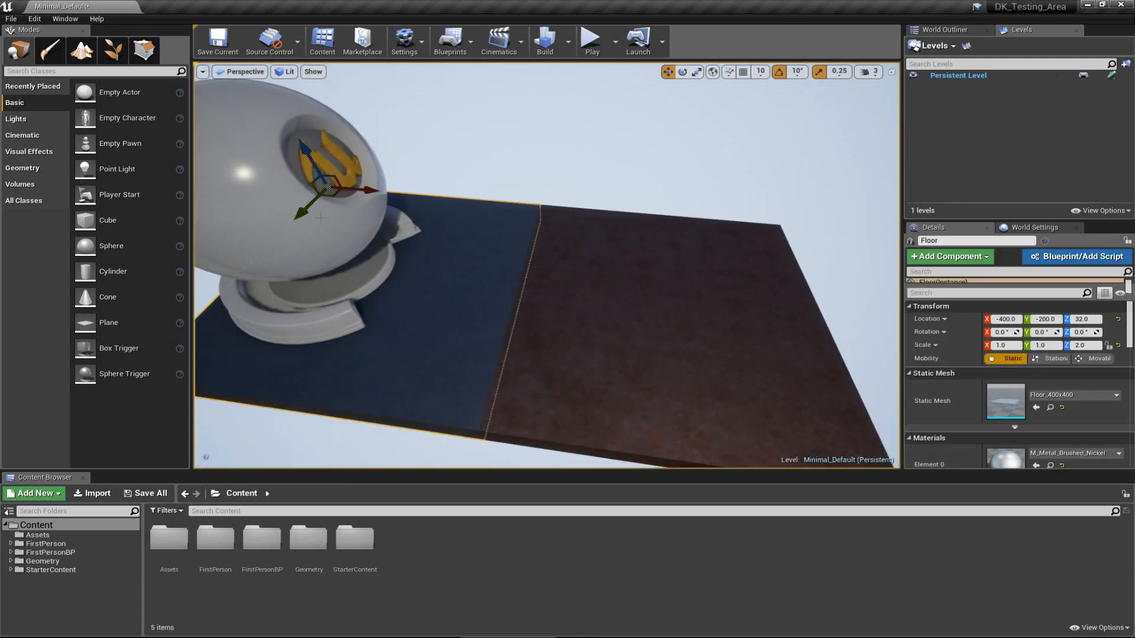
pyautogui.click(355, 254)
pyautogui.press('Escape')
pyautogui.moveTo(355, 254); pyautogui.dragTo(182, 135, button='right')
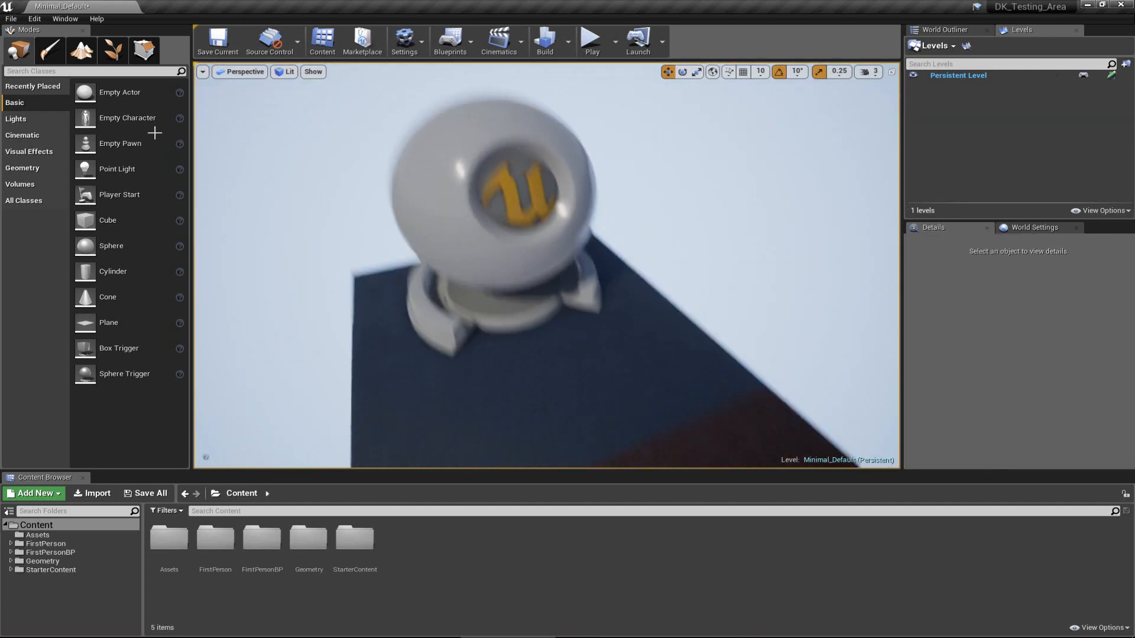
pyautogui.click(528, 314)
pyautogui.keyDown('alt'); pyautogui.moveTo(529, 314); pyautogui.dragTo(532, 309); pyautogui.keyUp('alt')
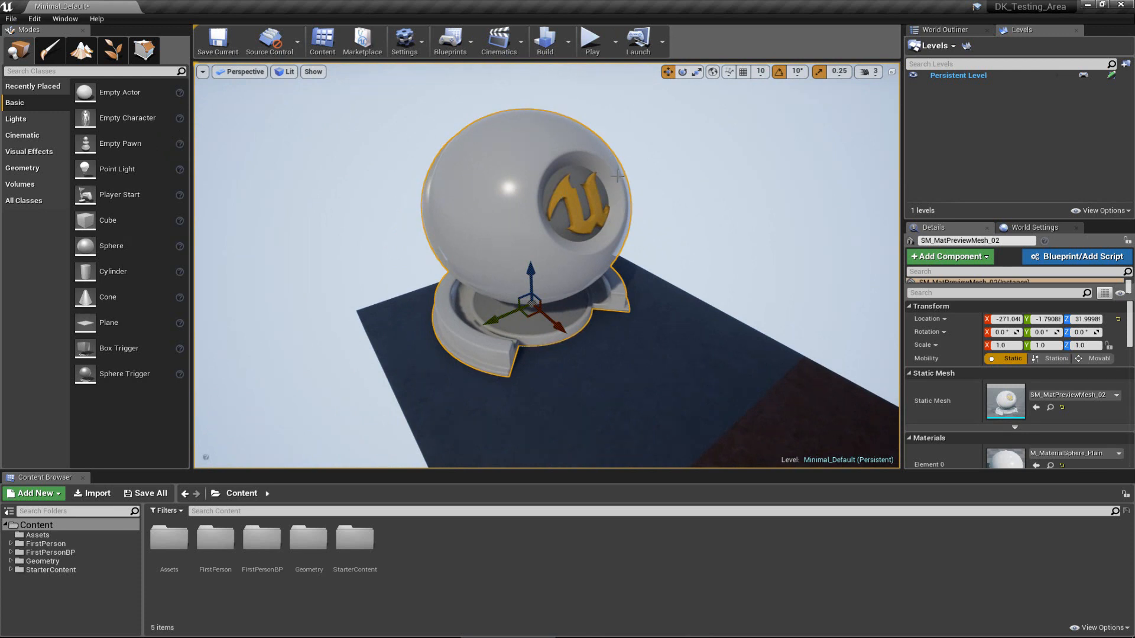
# Step: Browse the StarterContent Props folder and locate the SM_MatPreviewMesh_02 asset
pyautogui.click(51, 569)
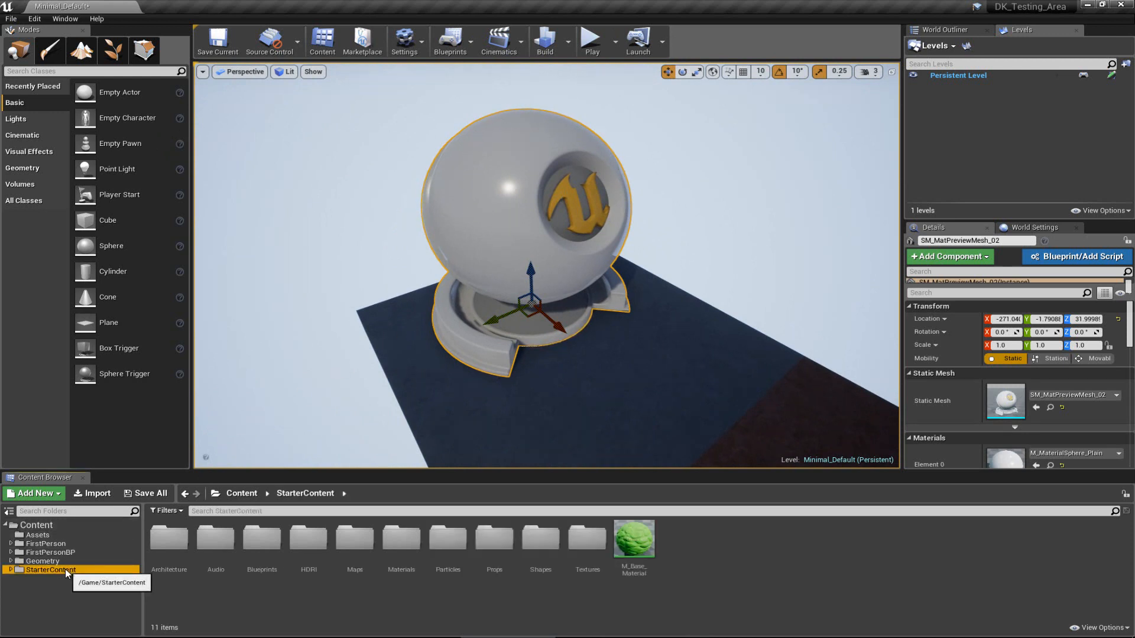
pyautogui.doubleClick(558, 544)
pyautogui.hotkey('alt', 'Left')
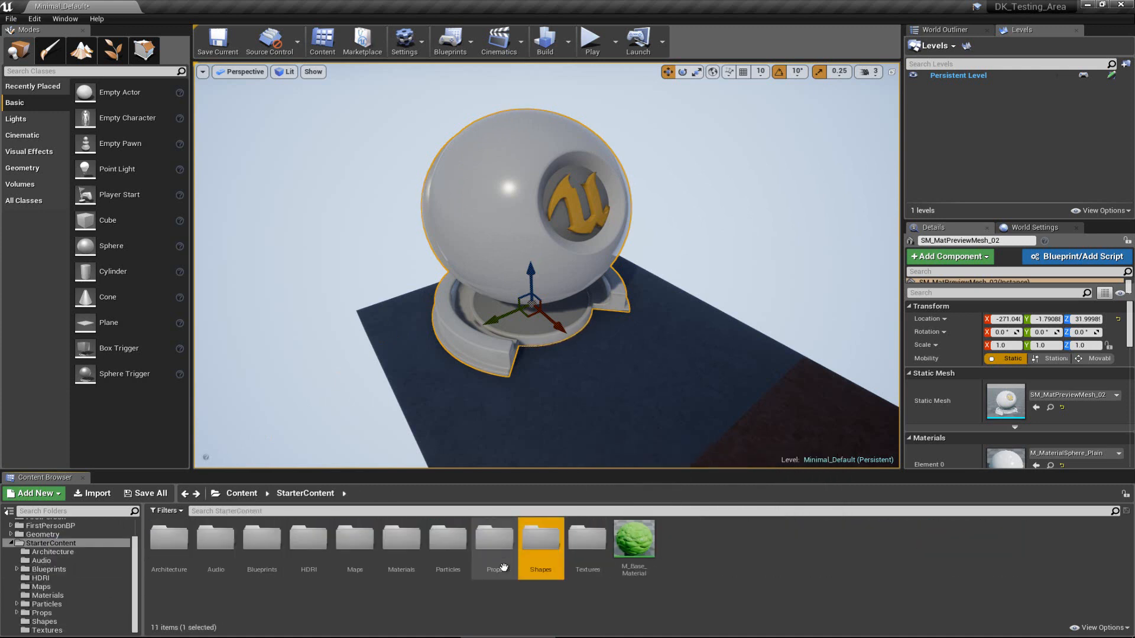
pyautogui.doubleClick(506, 550)
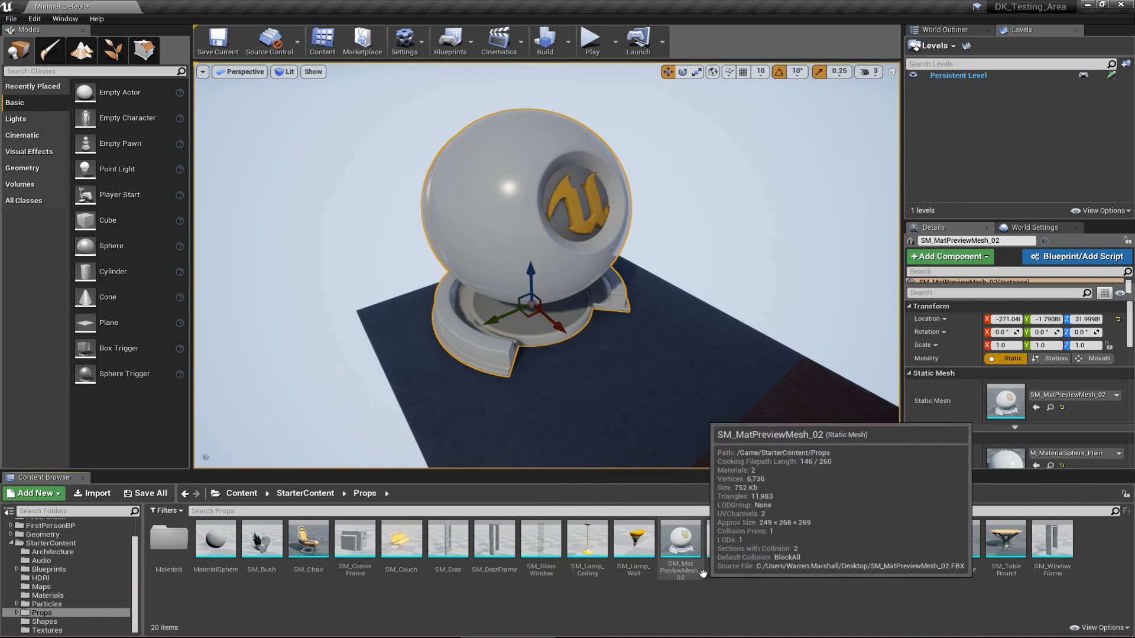
pyautogui.moveTo(695, 576)
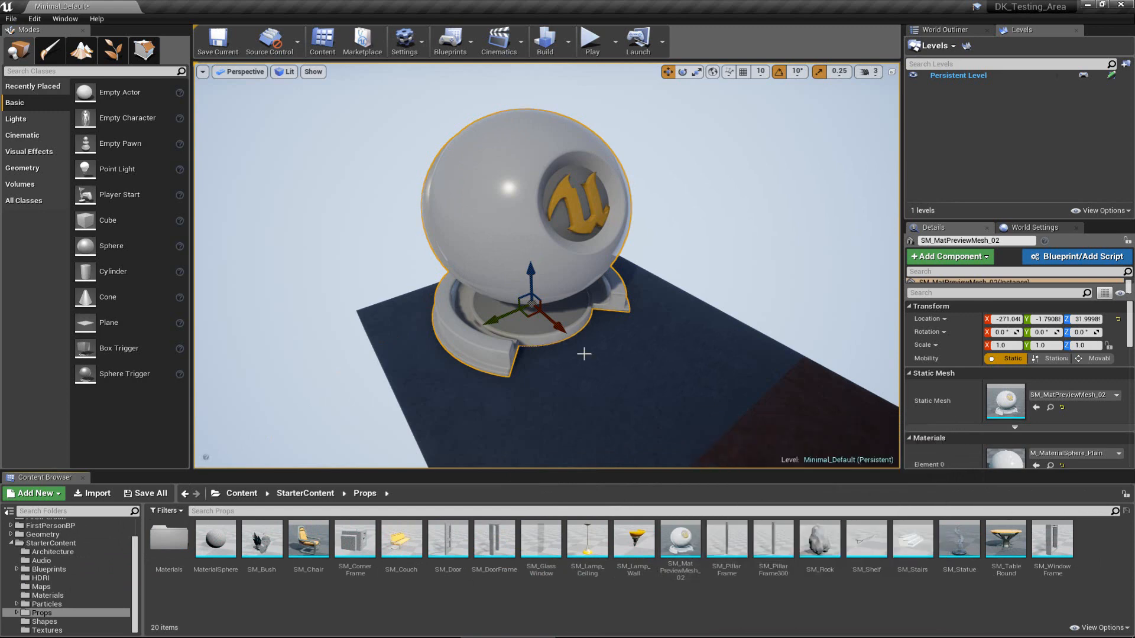
pyautogui.moveTo(583, 353); pyautogui.dragTo(579, 321, button='right')
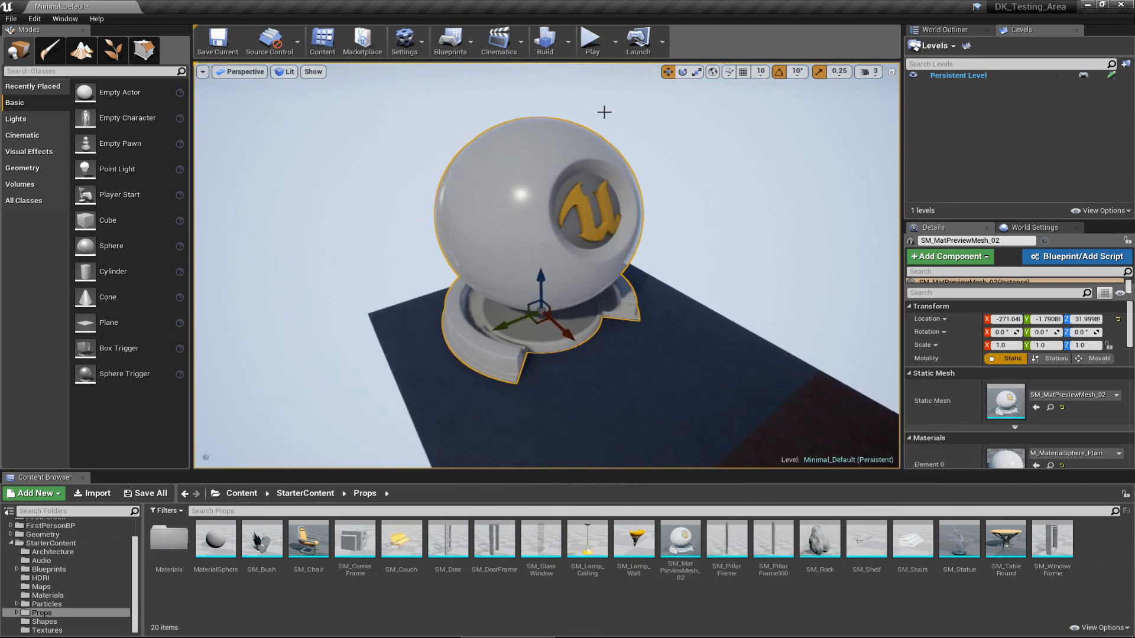
pyautogui.moveTo(678, 382)
pyautogui.mouseDown(button='right')
pyautogui.moveTo(846, 426)
pyautogui.moveTo(752, 377)
pyautogui.moveTo(662, 365)
pyautogui.moveTo(664, 382)
pyautogui.mouseUp(button='right')
pyautogui.moveTo(682, 545)
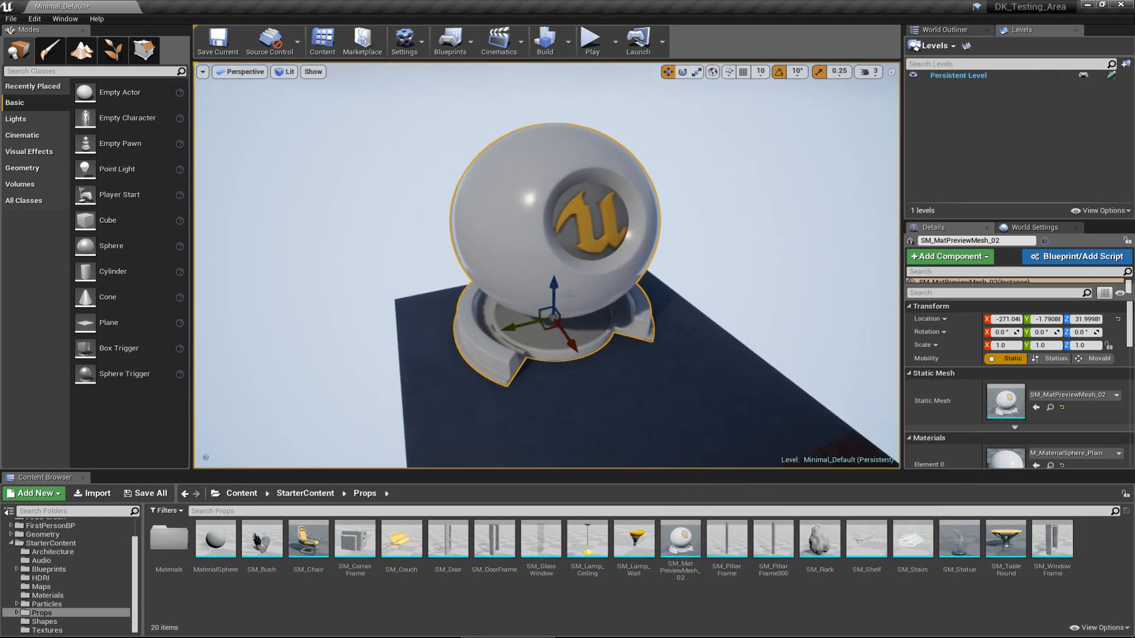
# Step: Reselect the preview ball in the level and examine the material elements assigned to it
pyautogui.click(668, 249)
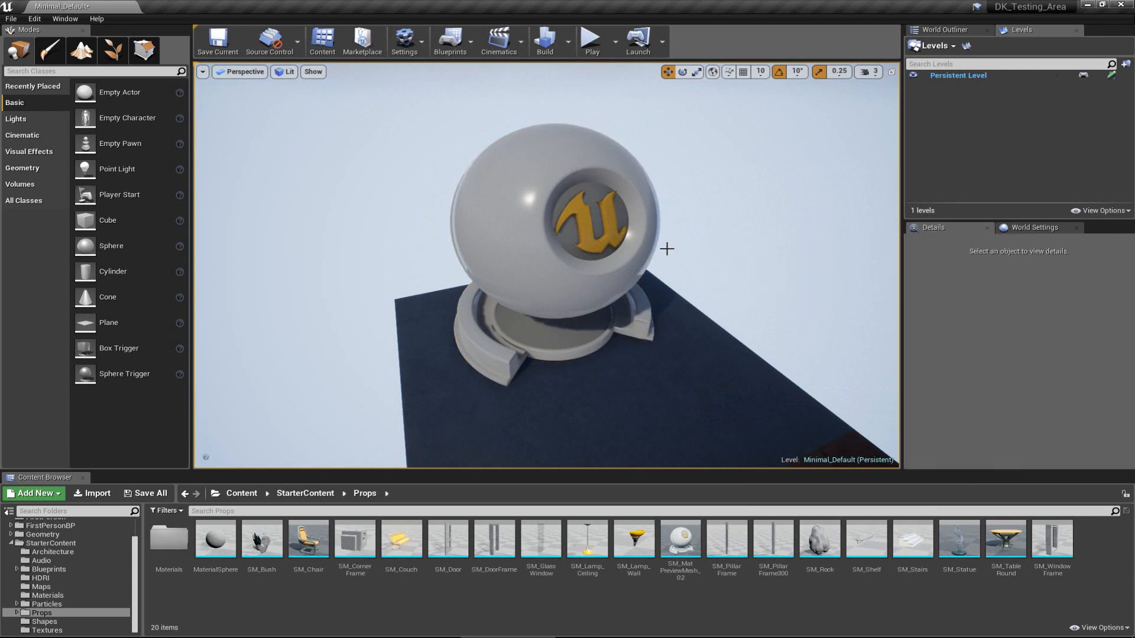
pyautogui.click(551, 298)
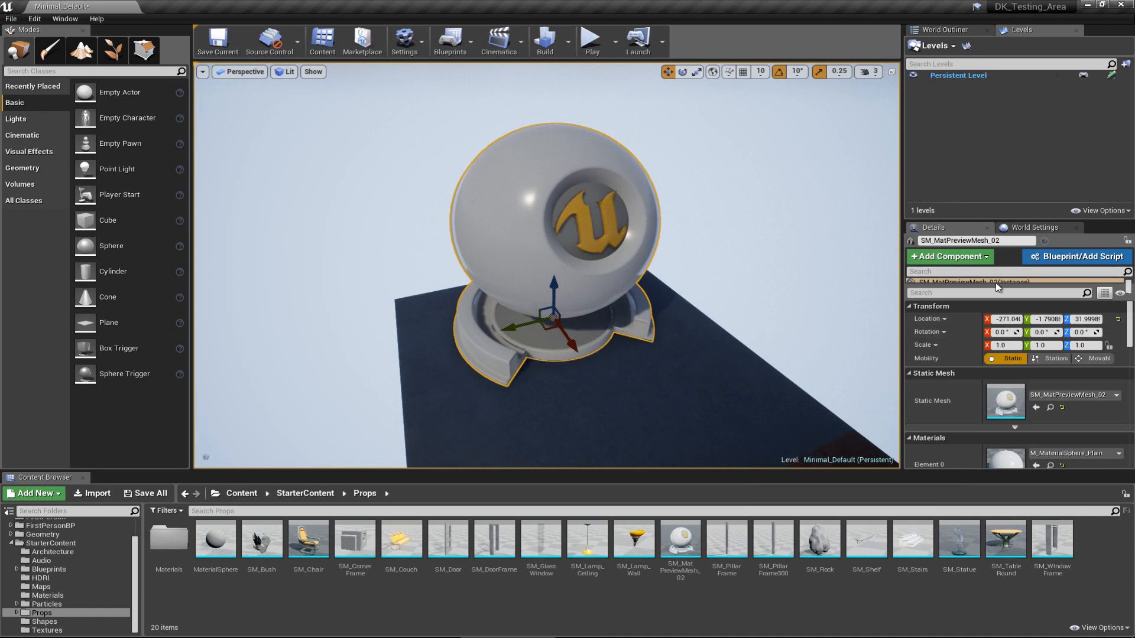
pyautogui.scroll(-3, 984, 329)
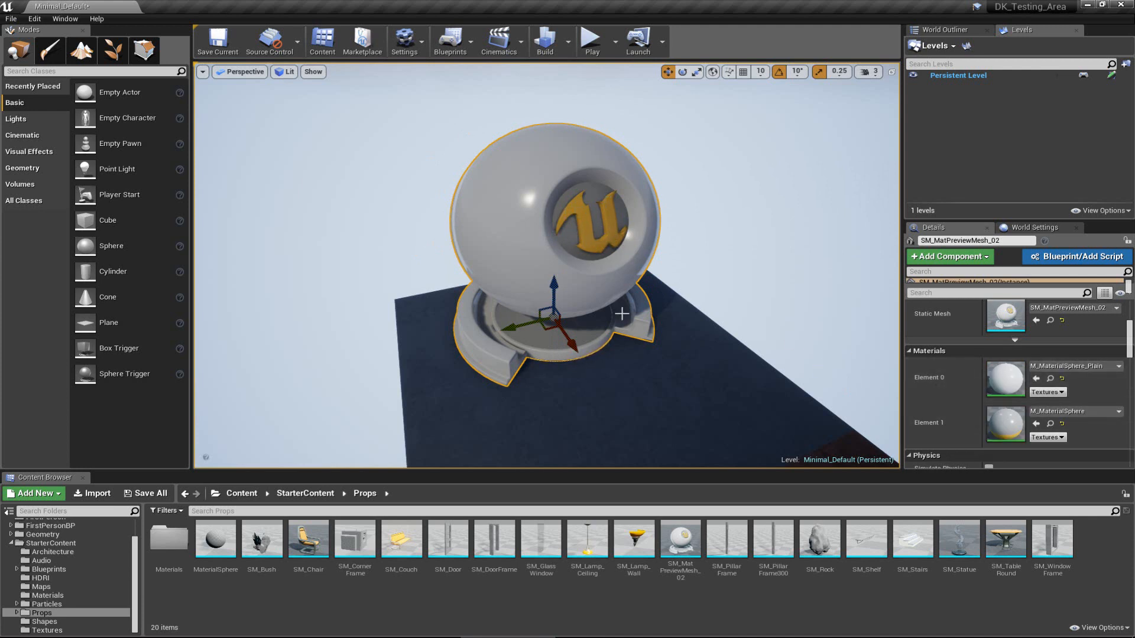
pyautogui.moveTo(622, 314); pyautogui.dragTo(519, 142, button='right')
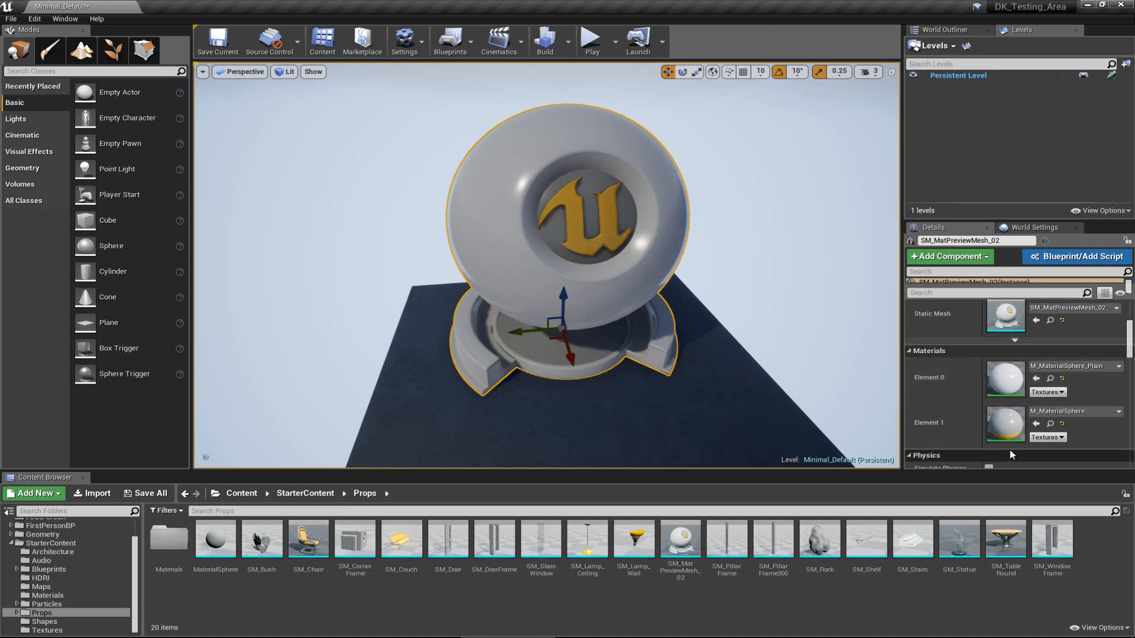
# Step: Return to the root Content folder and open its Assets subfolder
pyautogui.scroll(3, 104, 549)
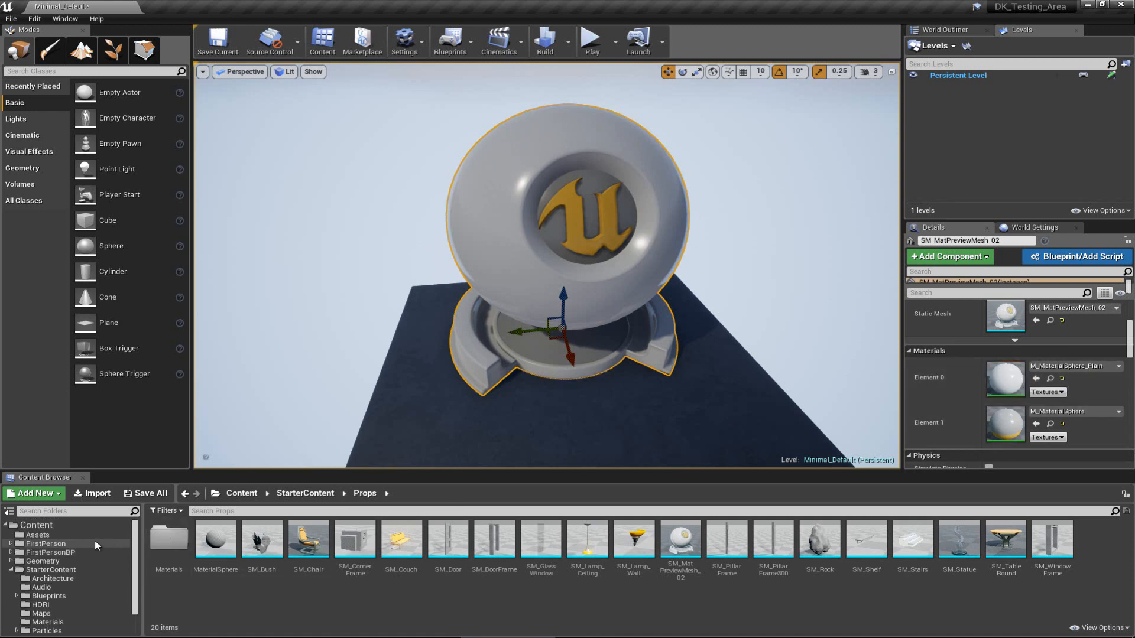
pyautogui.click(65, 523)
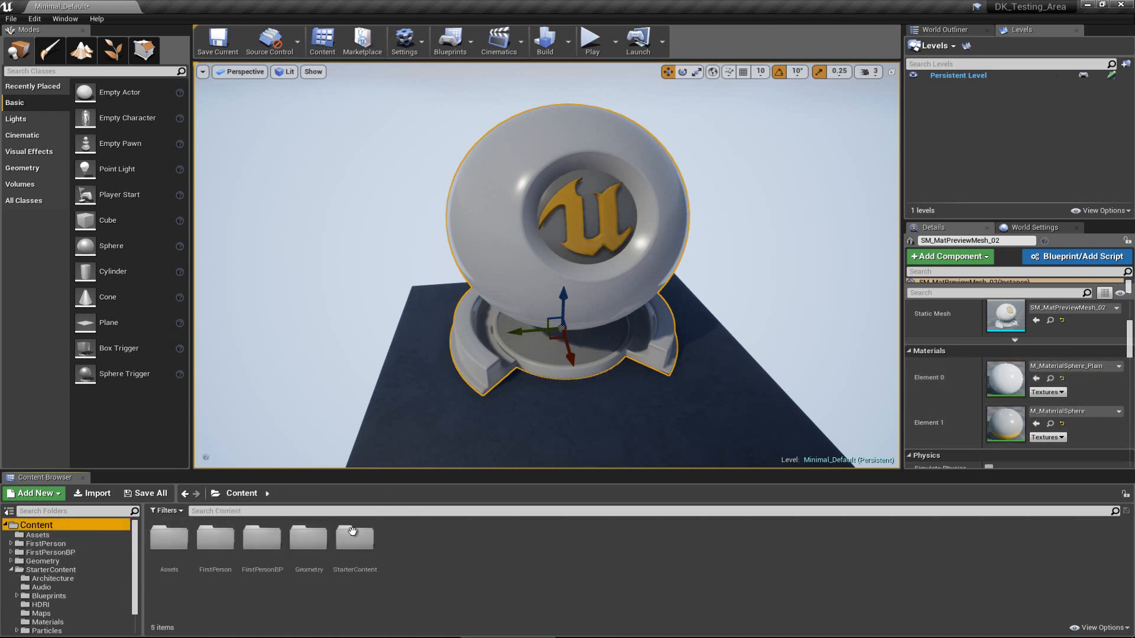
pyautogui.click(551, 557)
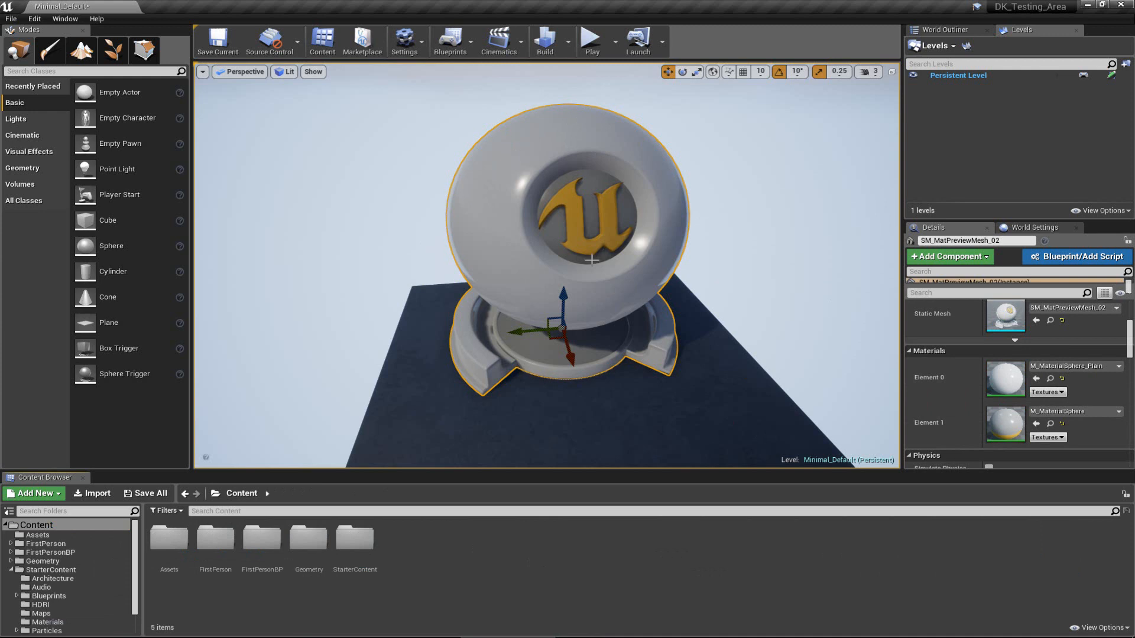
pyautogui.moveTo(574, 264)
pyautogui.mouseDown(button='right')
pyautogui.moveTo(574, 245)
pyautogui.moveTo(589, 264)
pyautogui.moveTo(574, 256)
pyautogui.mouseUp(button='right')
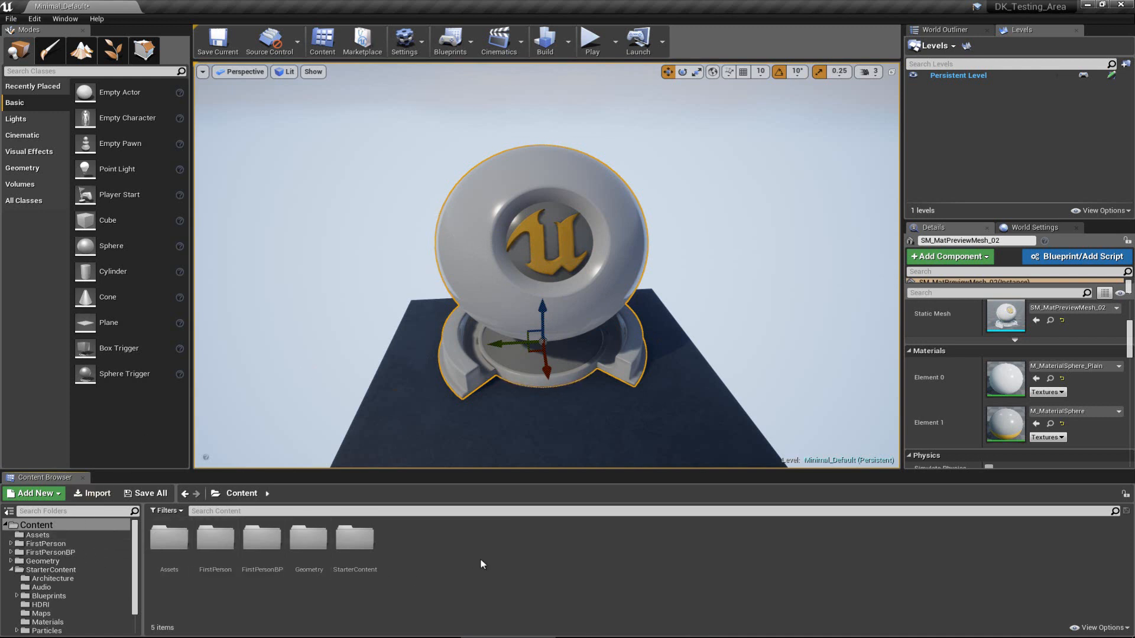
pyautogui.rightClick(513, 554)
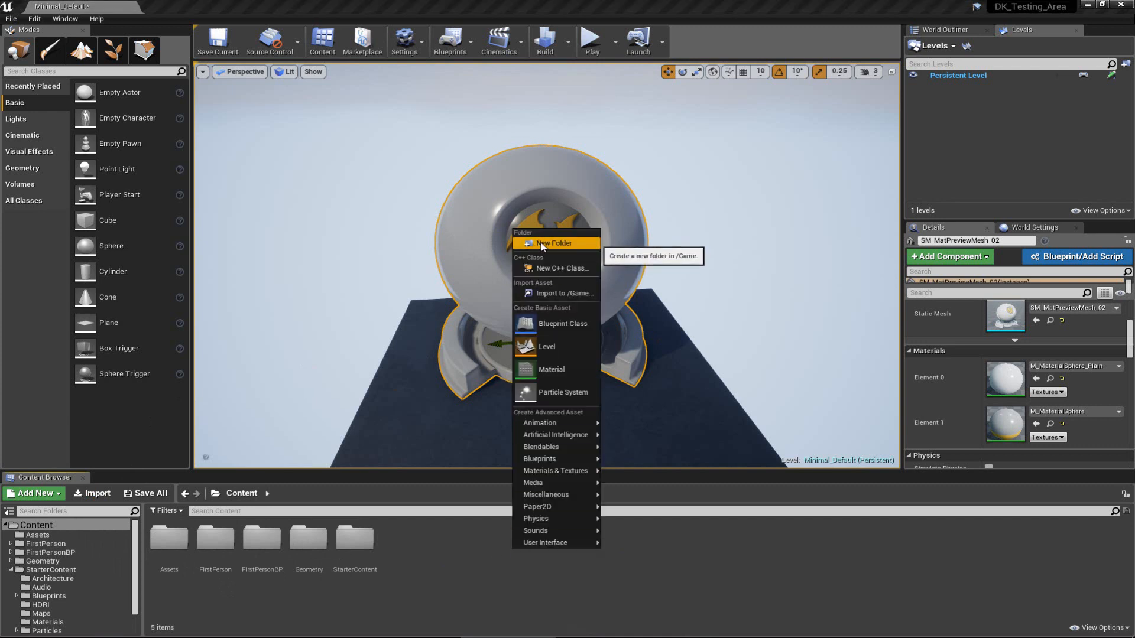
pyautogui.click(452, 580)
pyautogui.click(167, 551)
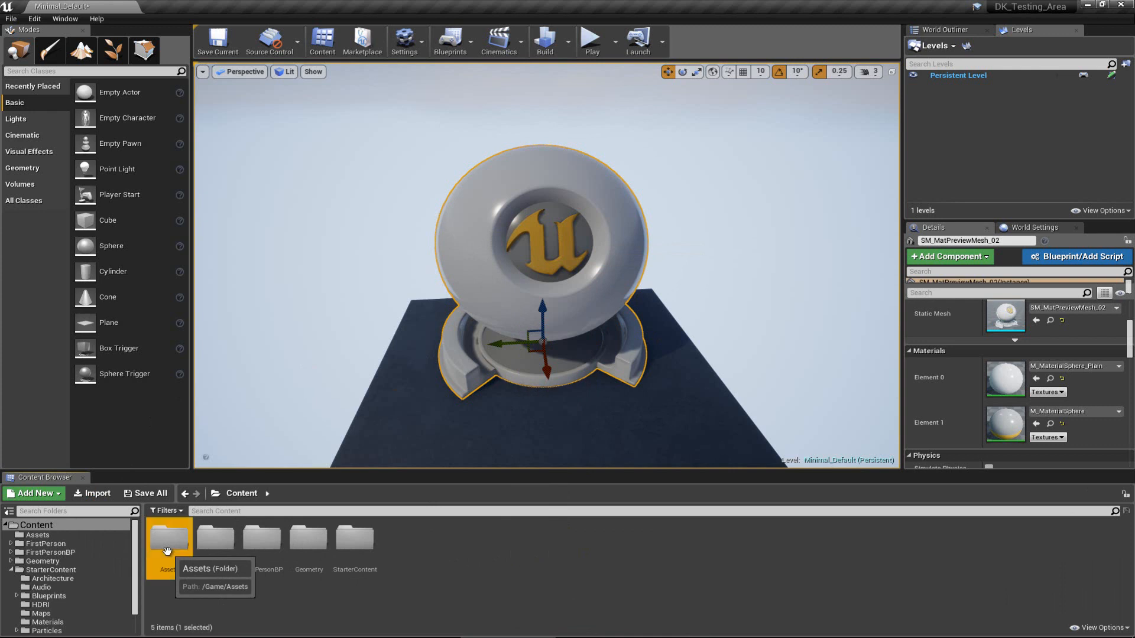
pyautogui.doubleClick(167, 551)
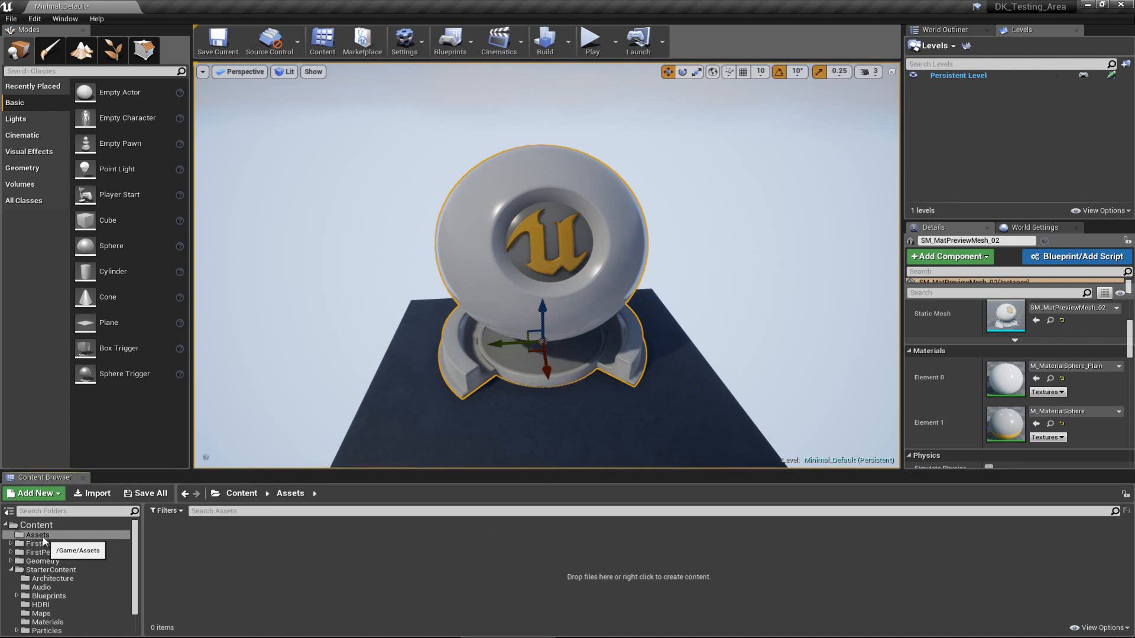
pyautogui.rightClick(269, 564)
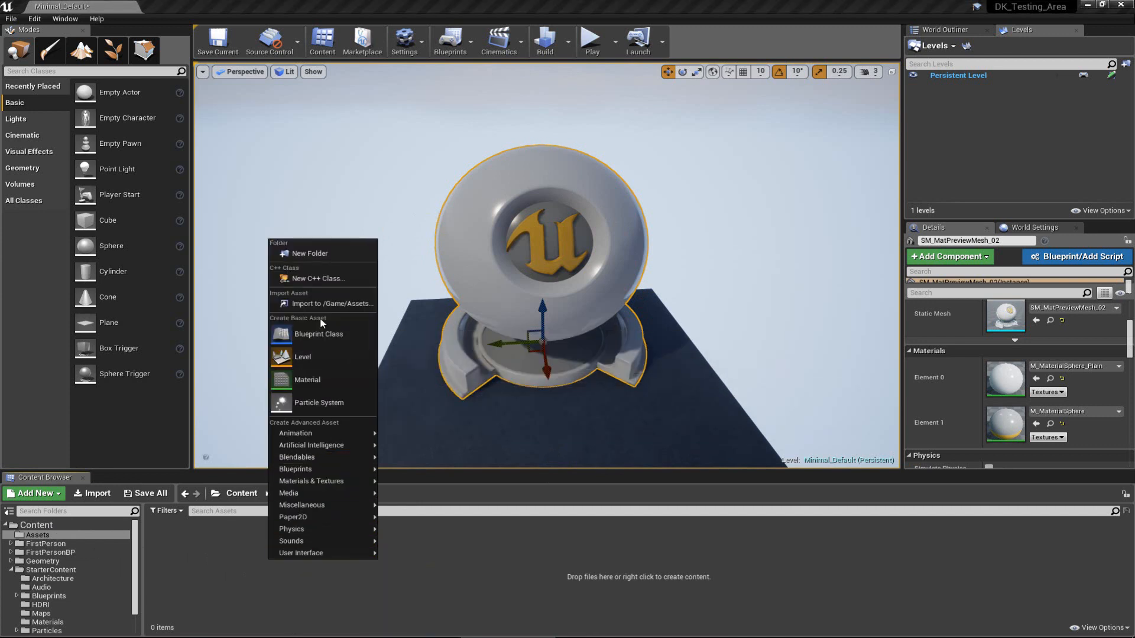
pyautogui.click(314, 380)
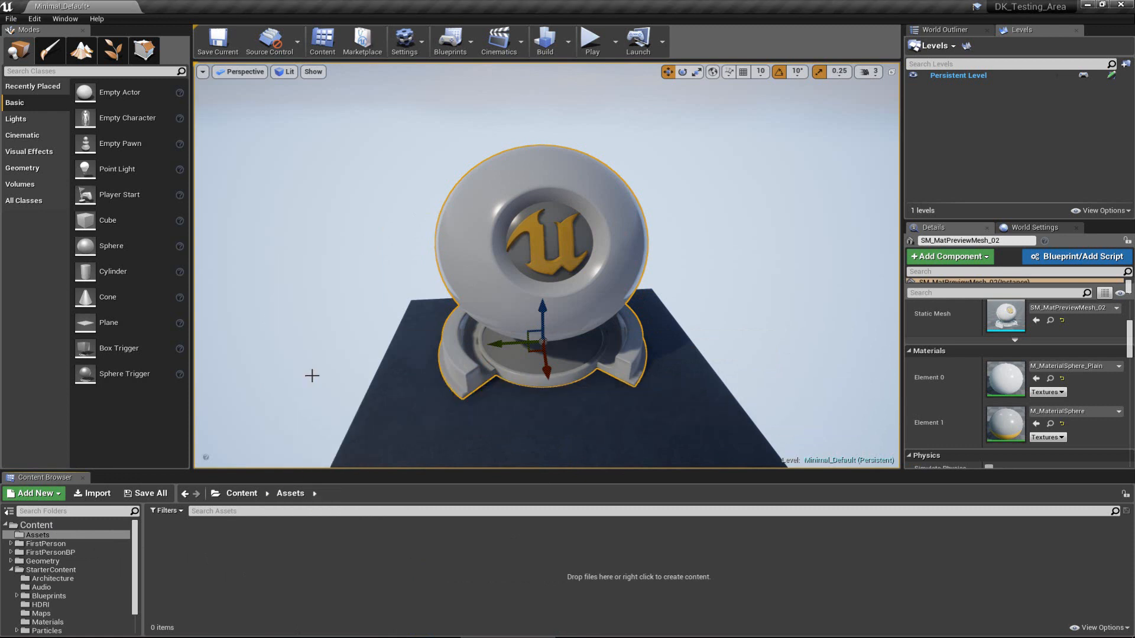
pyautogui.click(41, 495)
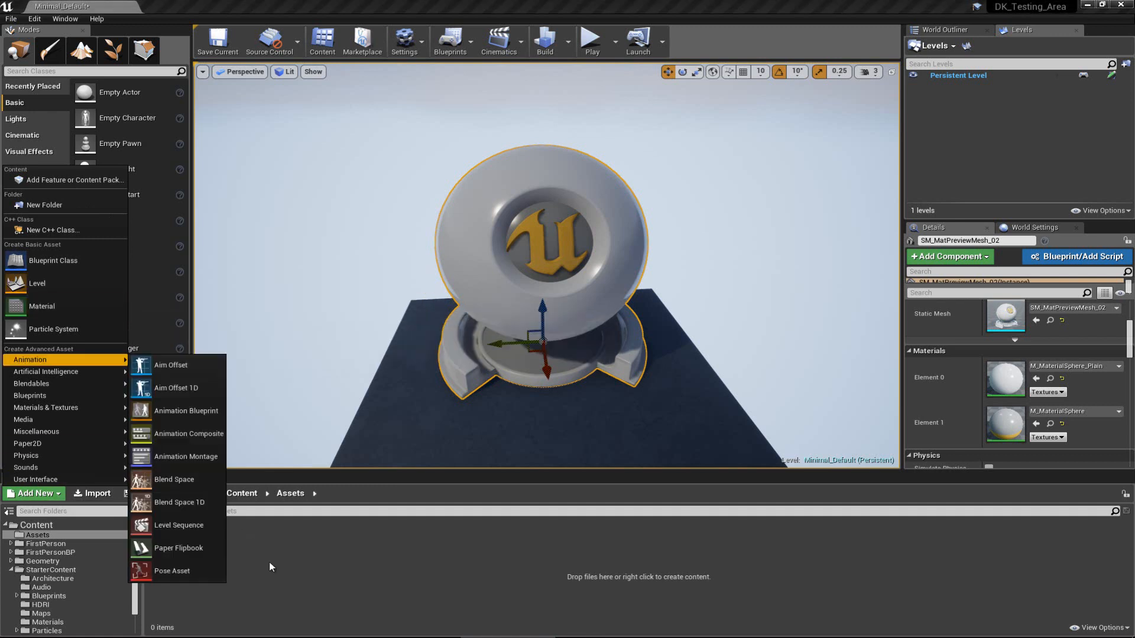
pyautogui.click(321, 571)
# Step: Create a new material in the Assets folder and name it M_Master_Material
pyautogui.rightClick(321, 569)
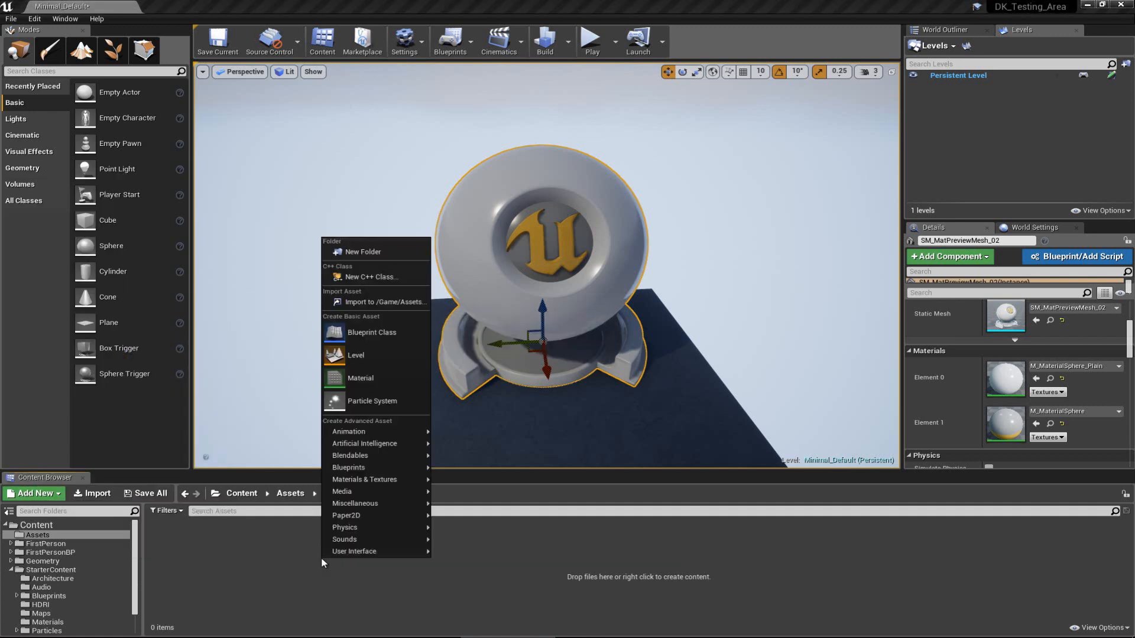
pyautogui.click(361, 382)
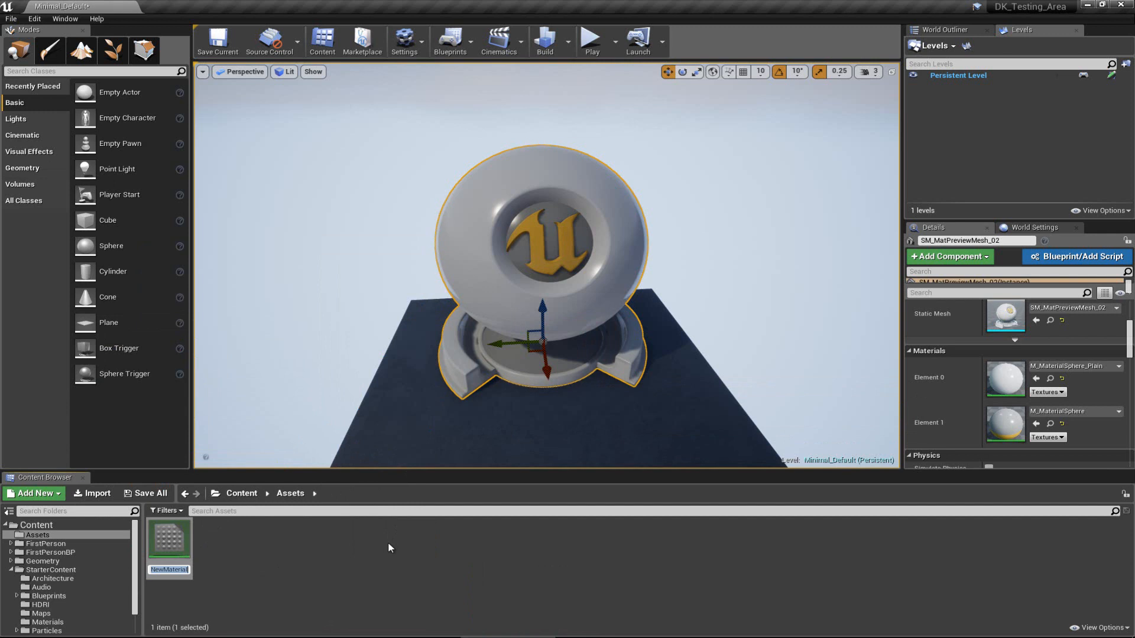
pyautogui.write('M')
pyautogui.write('_Master_')
pyautogui.write('Material')
pyautogui.press('Return')
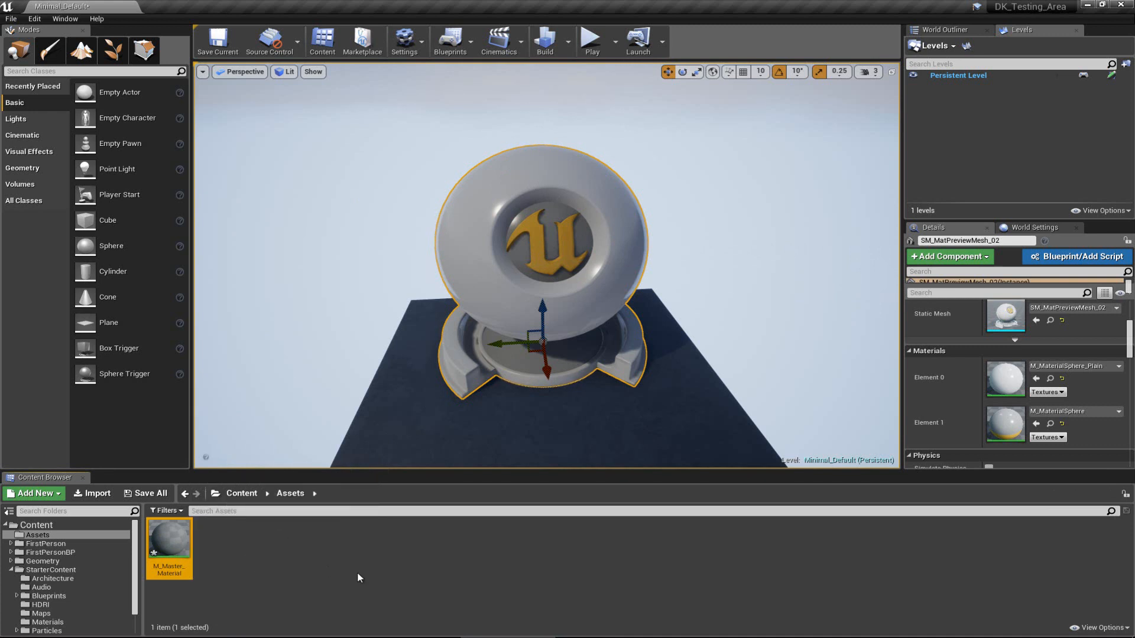
# Step: Open M_Master_Material for editing in a maximized window, with free graph space beside its result node
pyautogui.doubleClick(174, 542)
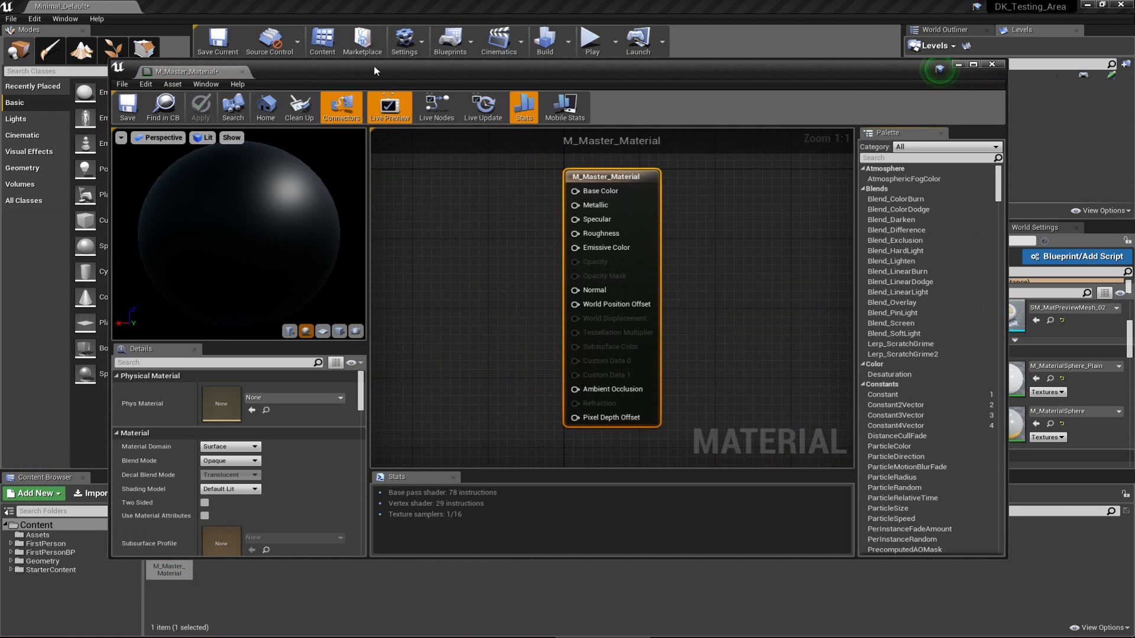
pyautogui.doubleClick(406, 70)
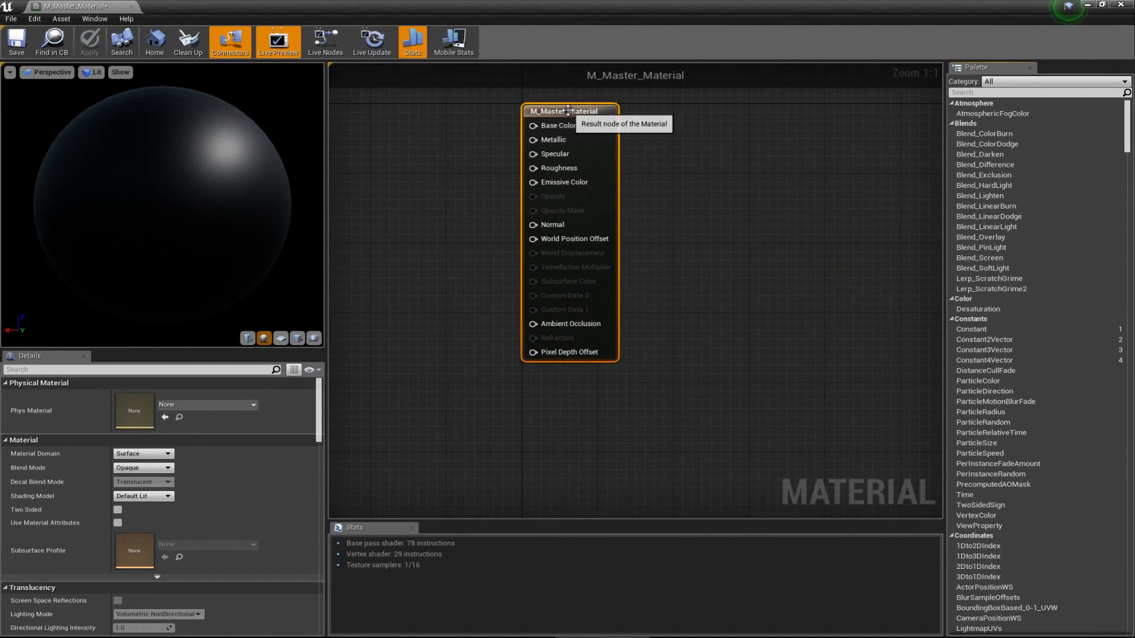
pyautogui.moveTo(445, 177); pyautogui.dragTo(529, 214, button='right')
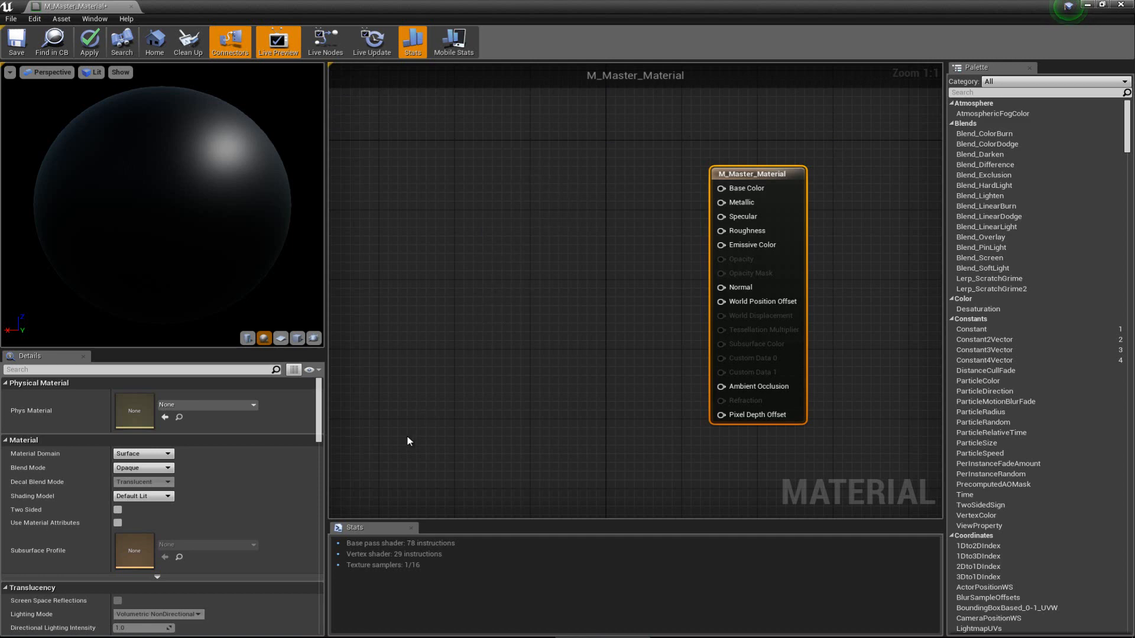
# Step: Switch to 3ds Max, open the Slate Material Editor and list the available V-Ray materials
pyautogui.click(249, 636)
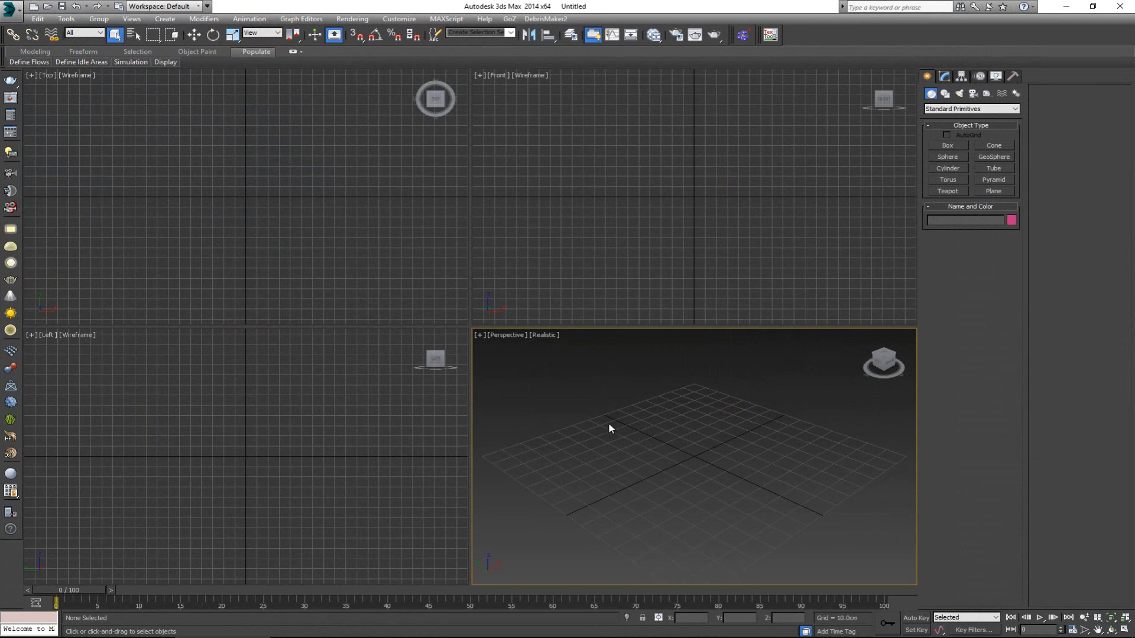
pyautogui.press('m')
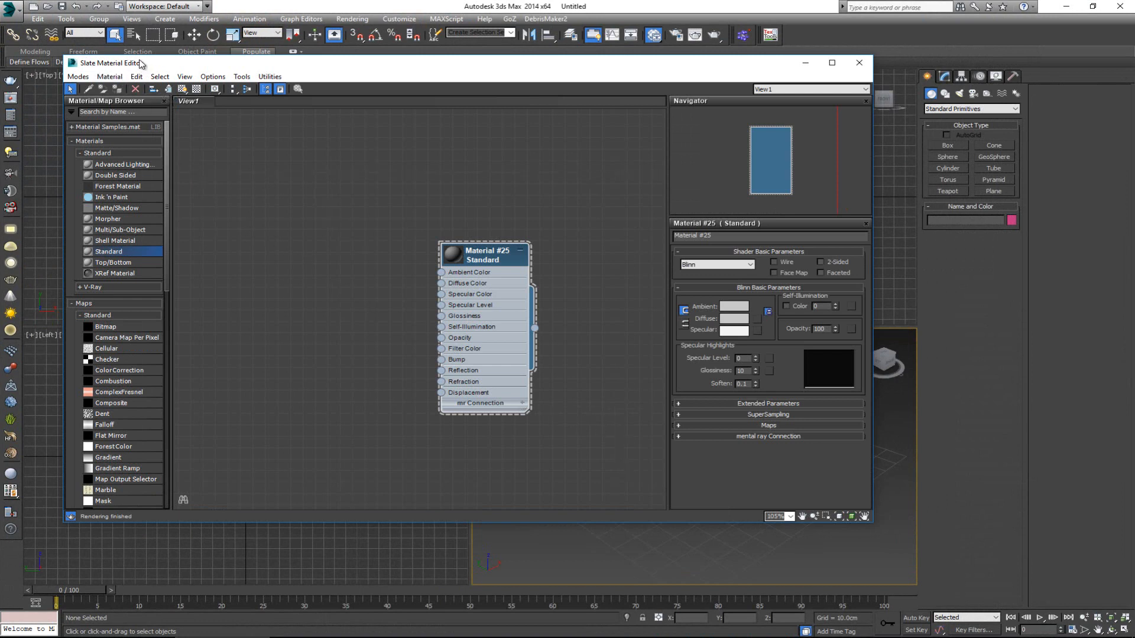
pyautogui.rightClick(357, 258)
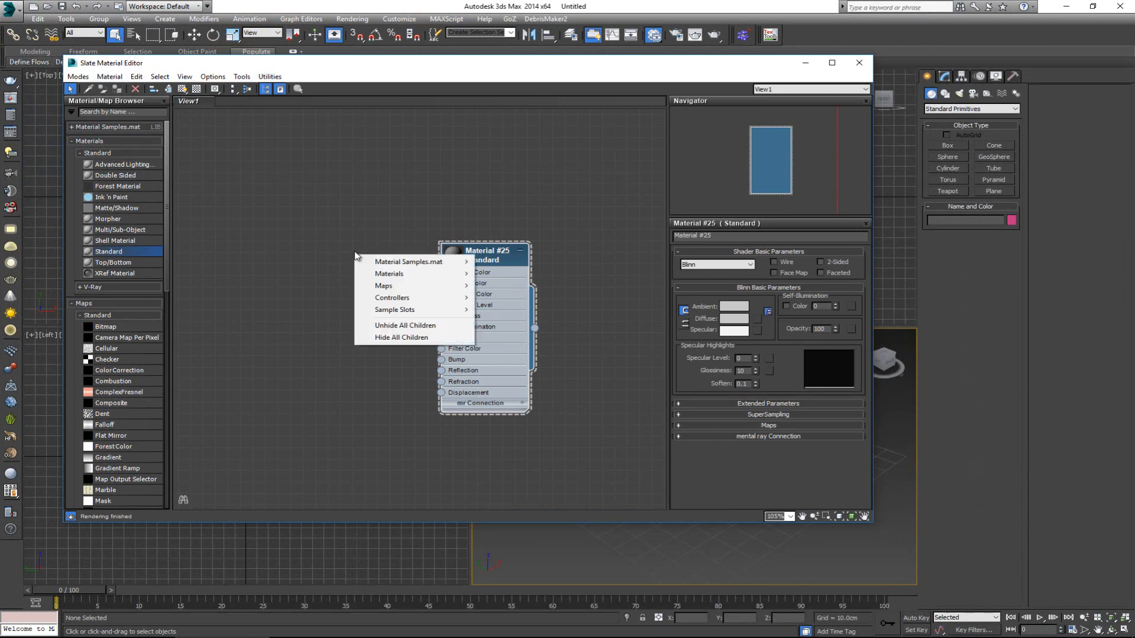
pyautogui.click(275, 237)
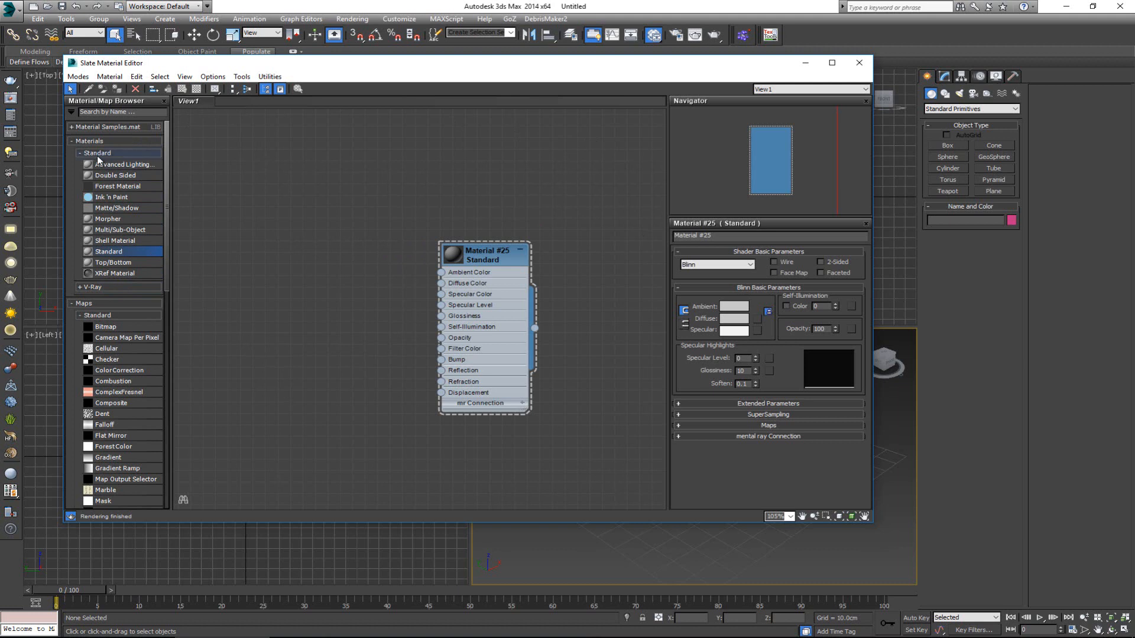
pyautogui.click(92, 286)
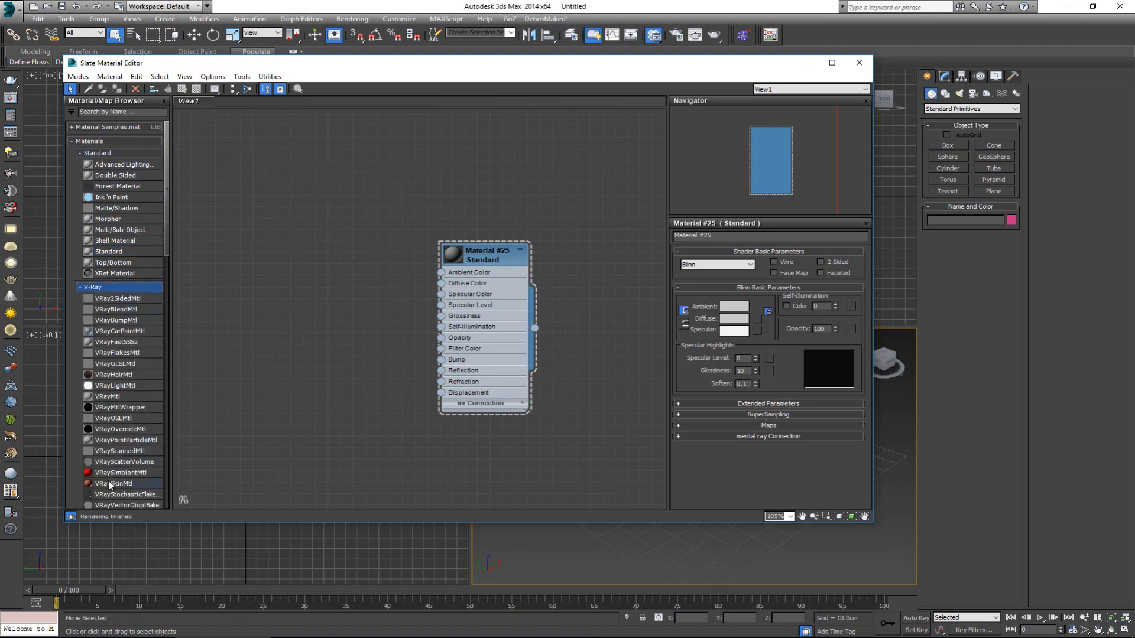
# Step: Collapse the V-Ray materials group and look through the standard maps in the Material/Map Browser
pyautogui.click(111, 287)
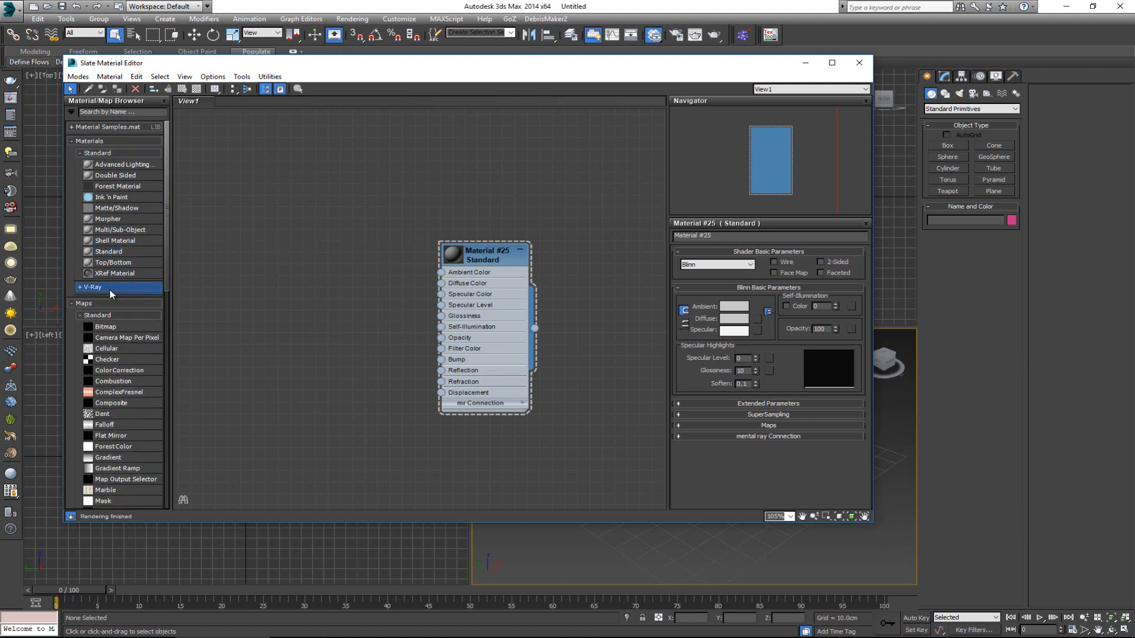
pyautogui.scroll(-10, 118, 336)
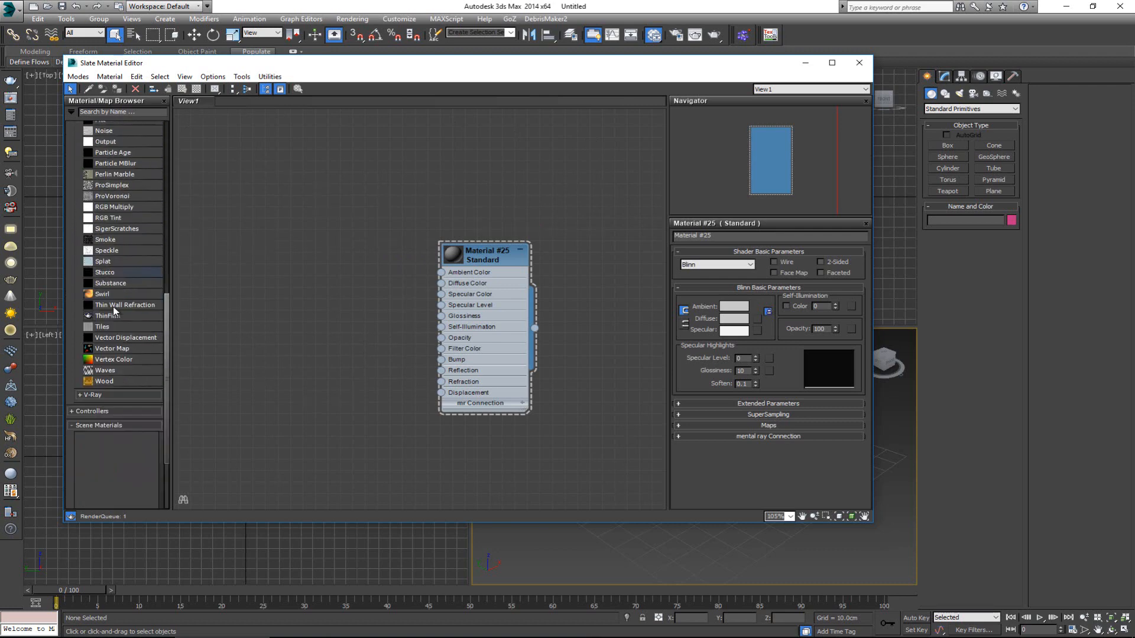
pyautogui.scroll(4, 114, 312)
pyautogui.scroll(6, 114, 312)
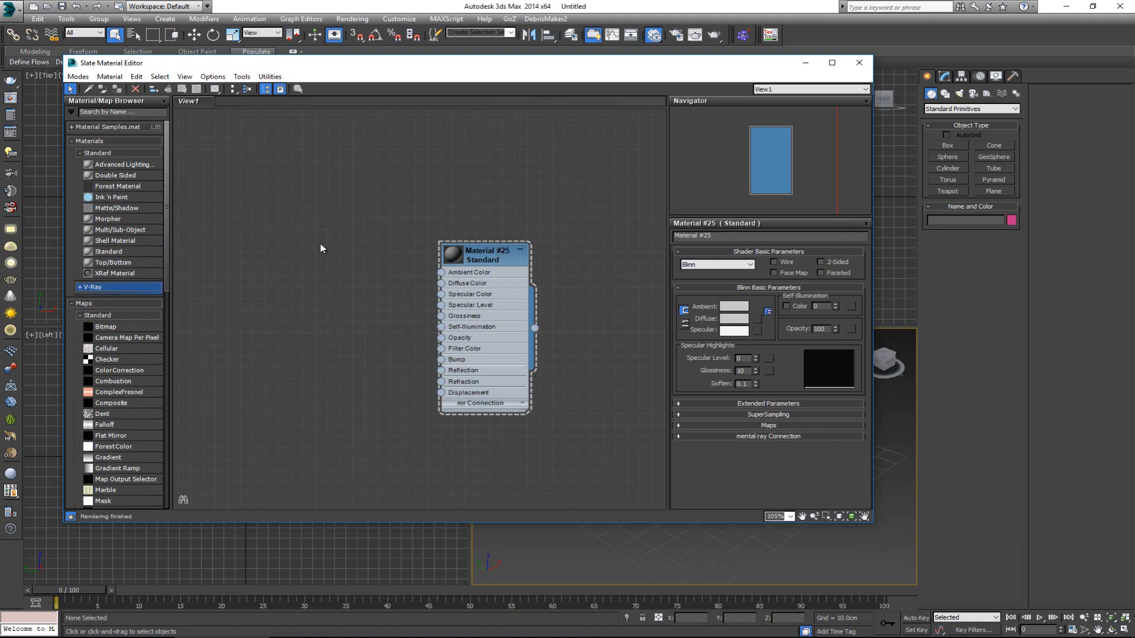
# Step: Move the Standard material node higher in View1 and add a VRayMtl material node directly below it
pyautogui.click(483, 260)
pyautogui.moveTo(496, 245); pyautogui.dragTo(545, 210)
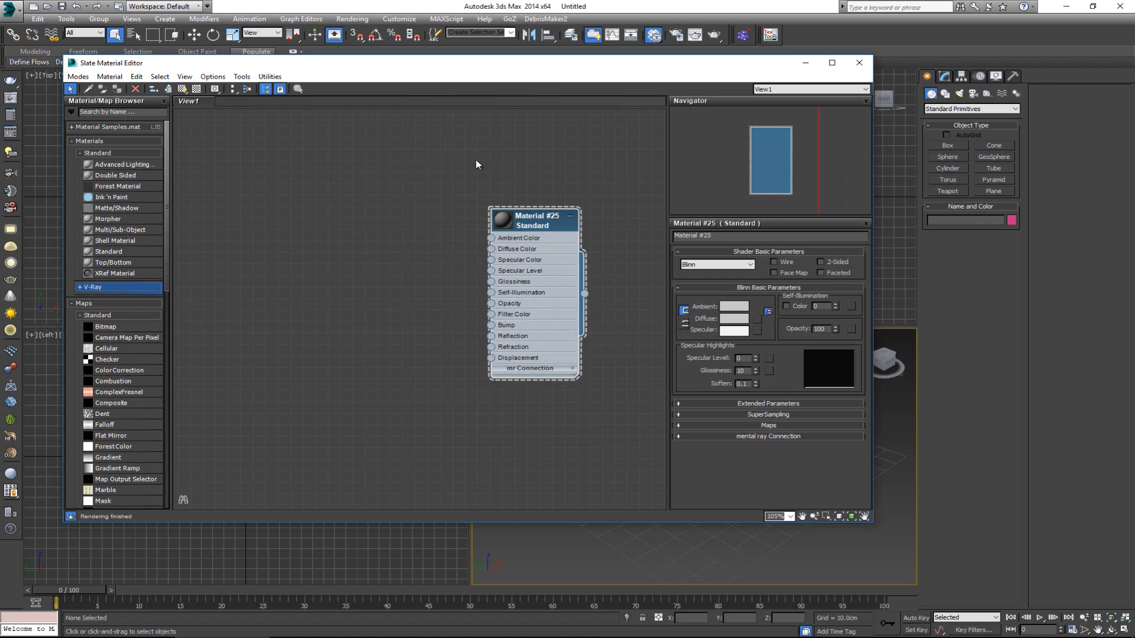
pyautogui.moveTo(530, 227); pyautogui.dragTo(467, 205)
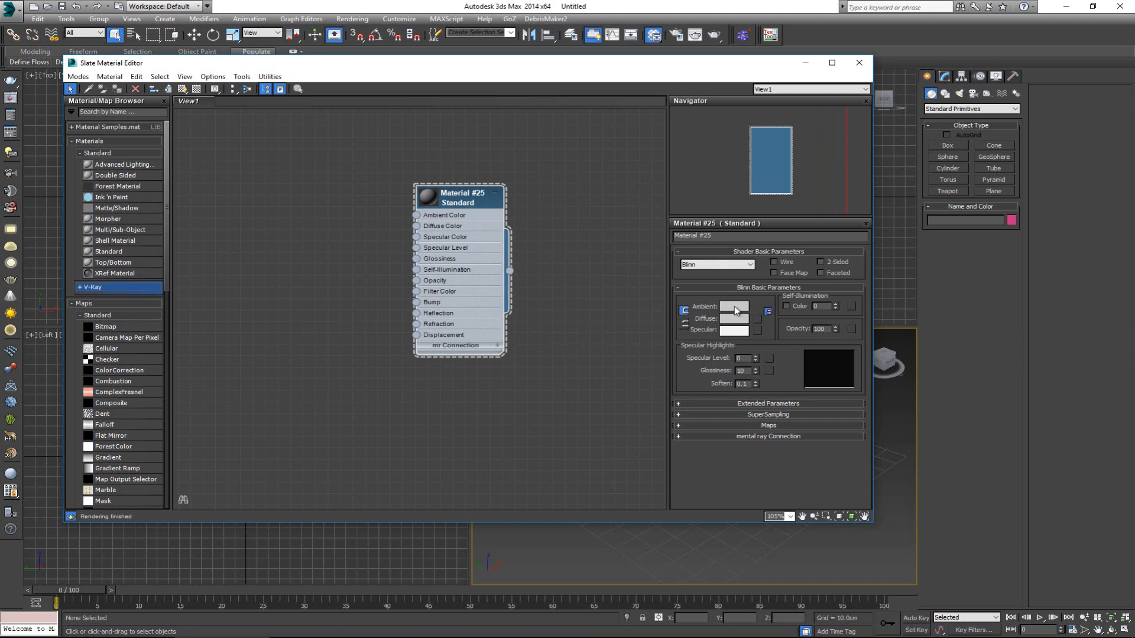
pyautogui.click(107, 289)
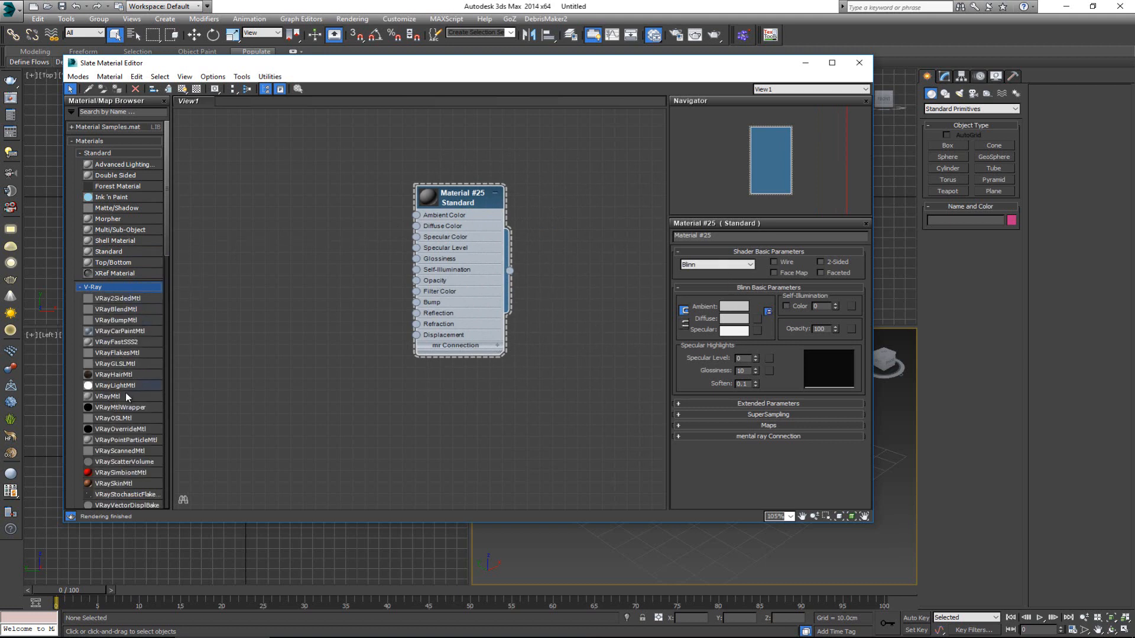
pyautogui.moveTo(127, 397); pyautogui.dragTo(476, 378)
pyautogui.scroll(-1, 753, 260)
pyautogui.scroll(1, 754, 260)
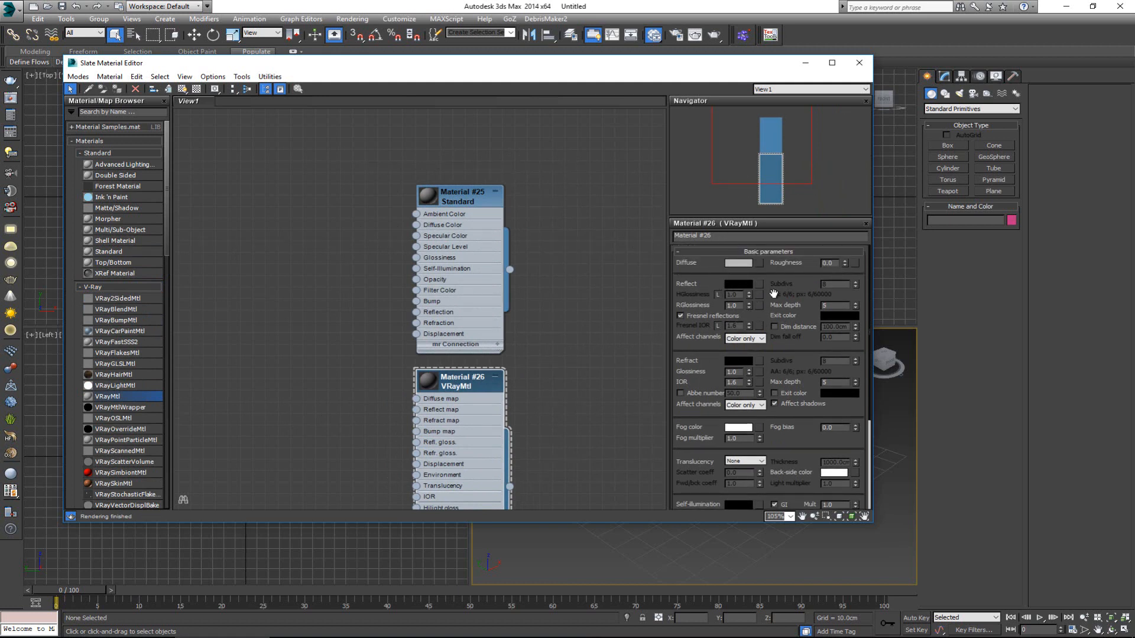
pyautogui.scroll(-2, 306, 248)
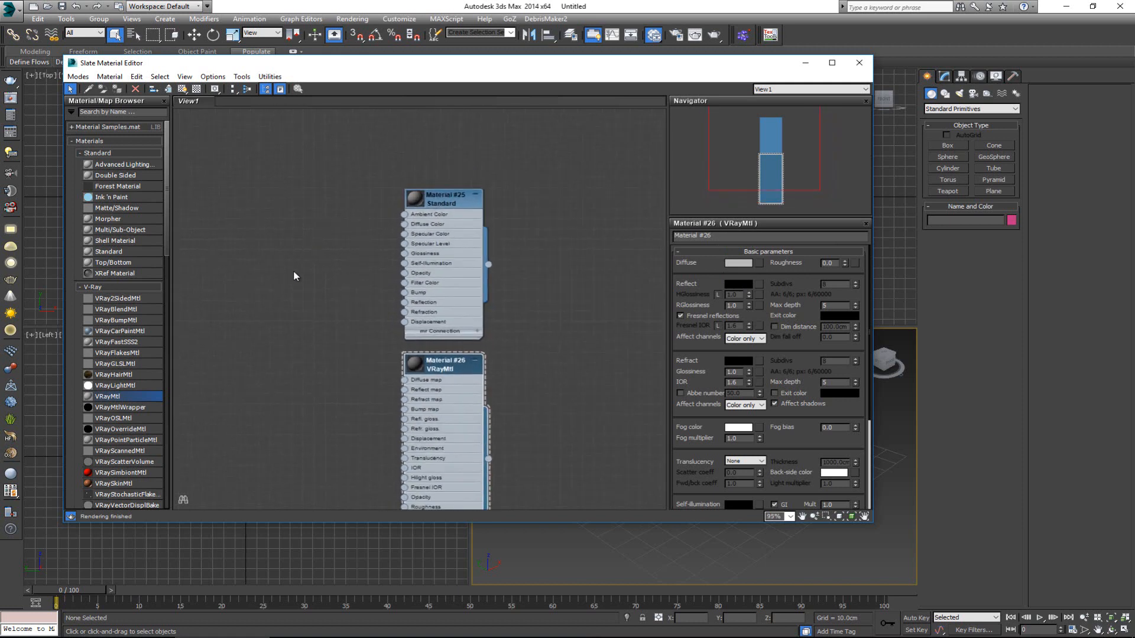
pyautogui.scroll(-1, 294, 303)
pyautogui.moveTo(294, 303); pyautogui.dragTo(347, 249, button='middle')
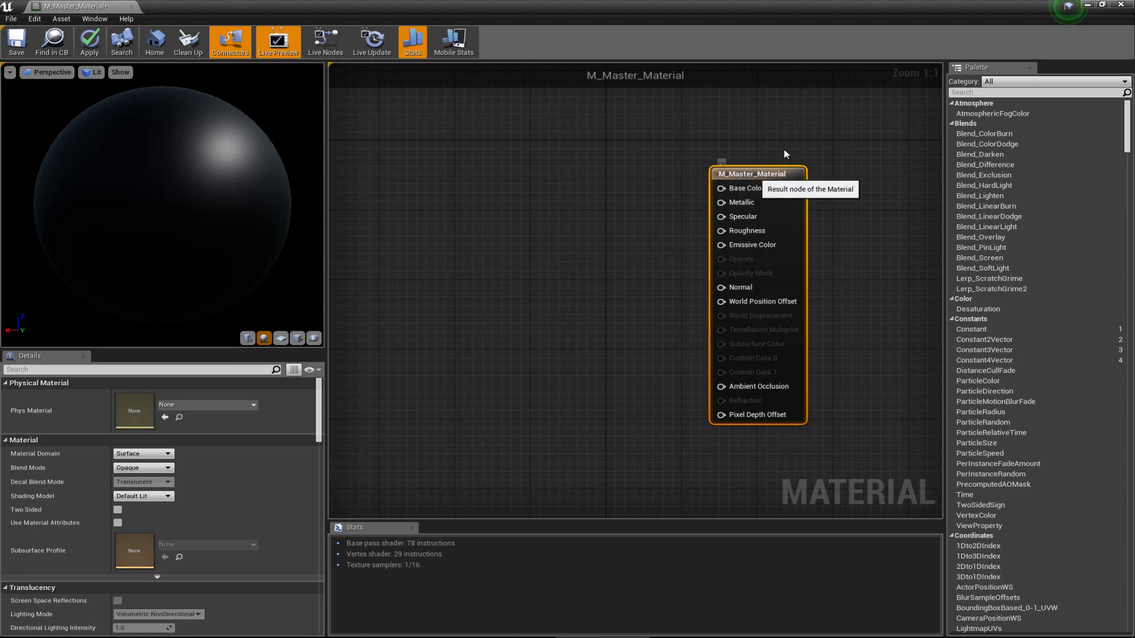
# Step: Switch to Unreal Engine and examine M_Master_Material's properties, from Physical Material through Translucency, Usage and Mobile
pyautogui.moveTo(754, 175); pyautogui.dragTo(749, 159)
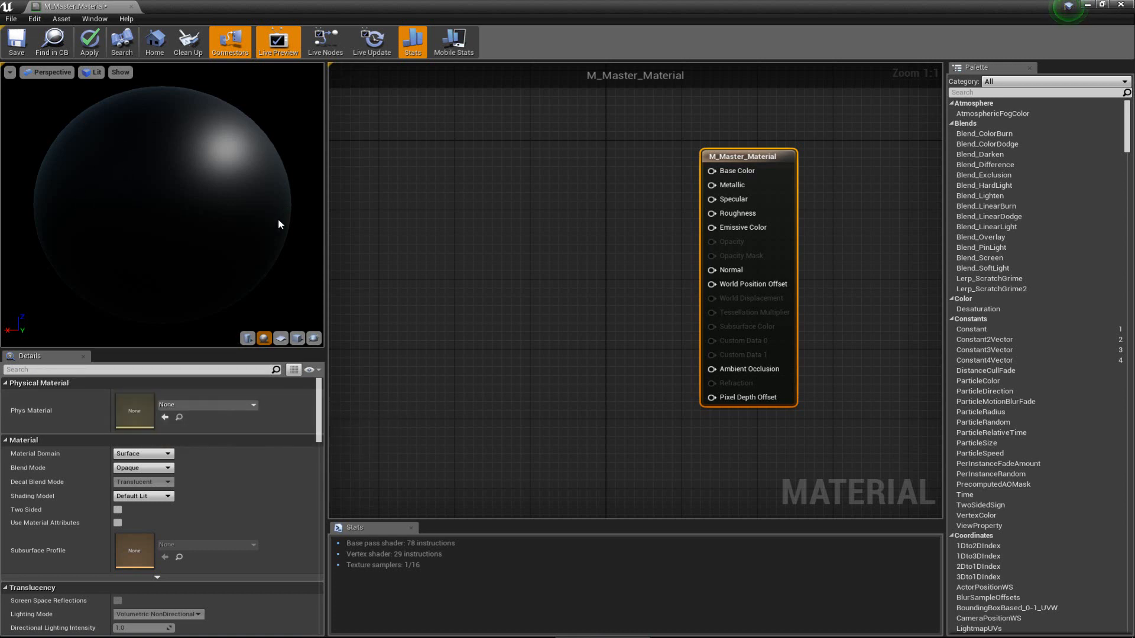
pyautogui.scroll(-5, 197, 460)
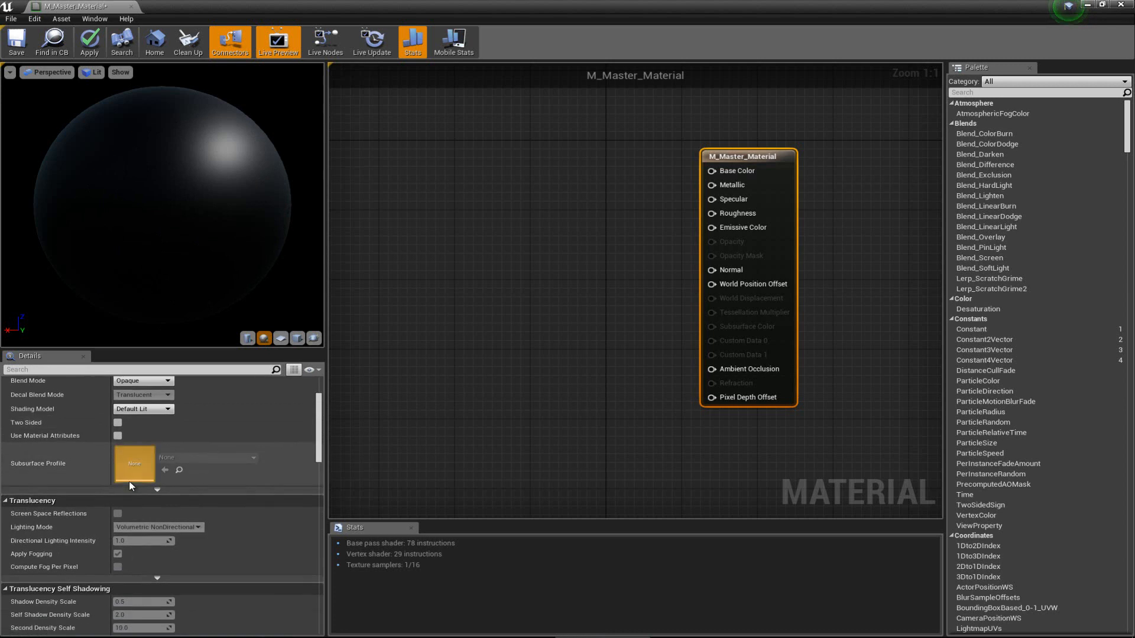
pyautogui.scroll(4, 133, 482)
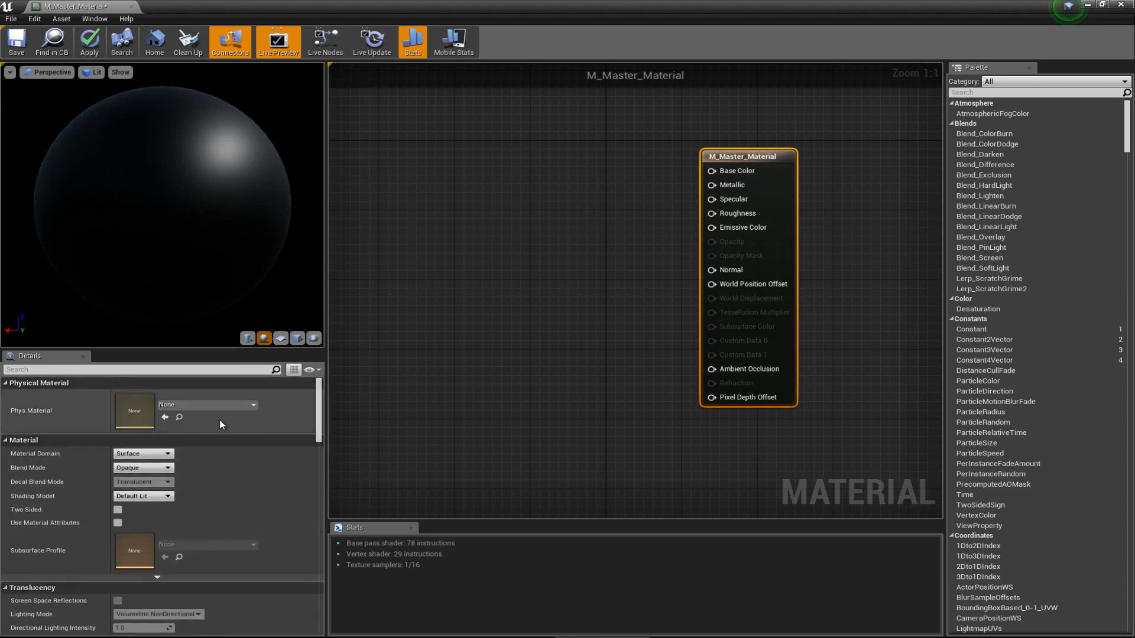
pyautogui.scroll(-3, 234, 455)
pyautogui.scroll(-15, 234, 455)
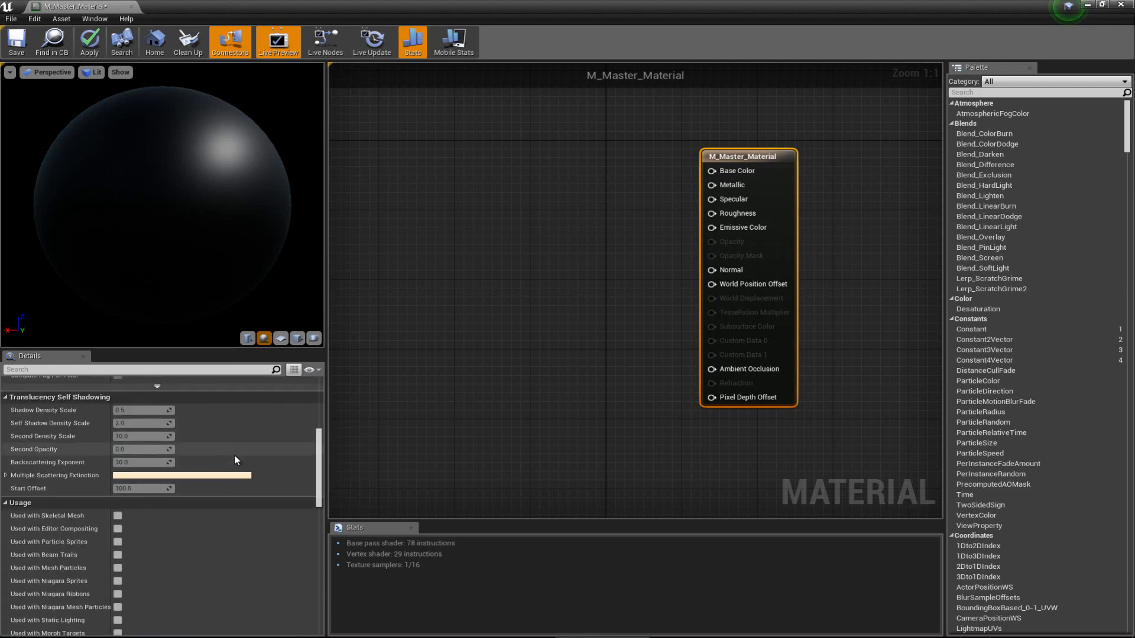
pyautogui.scroll(-12, 107, 408)
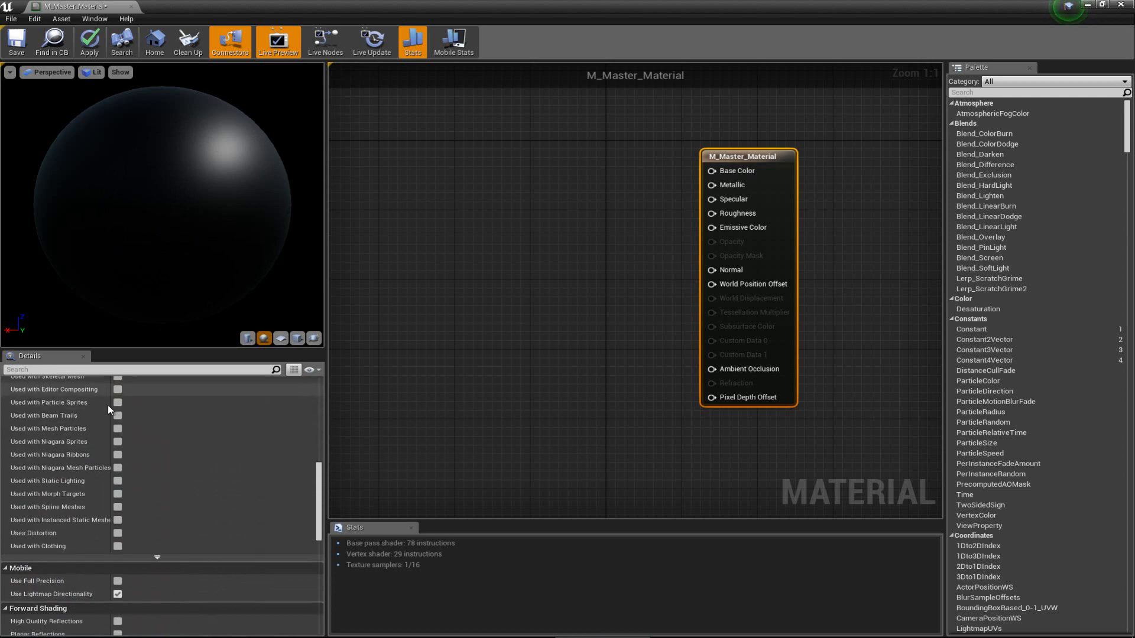
pyautogui.scroll(20, 108, 409)
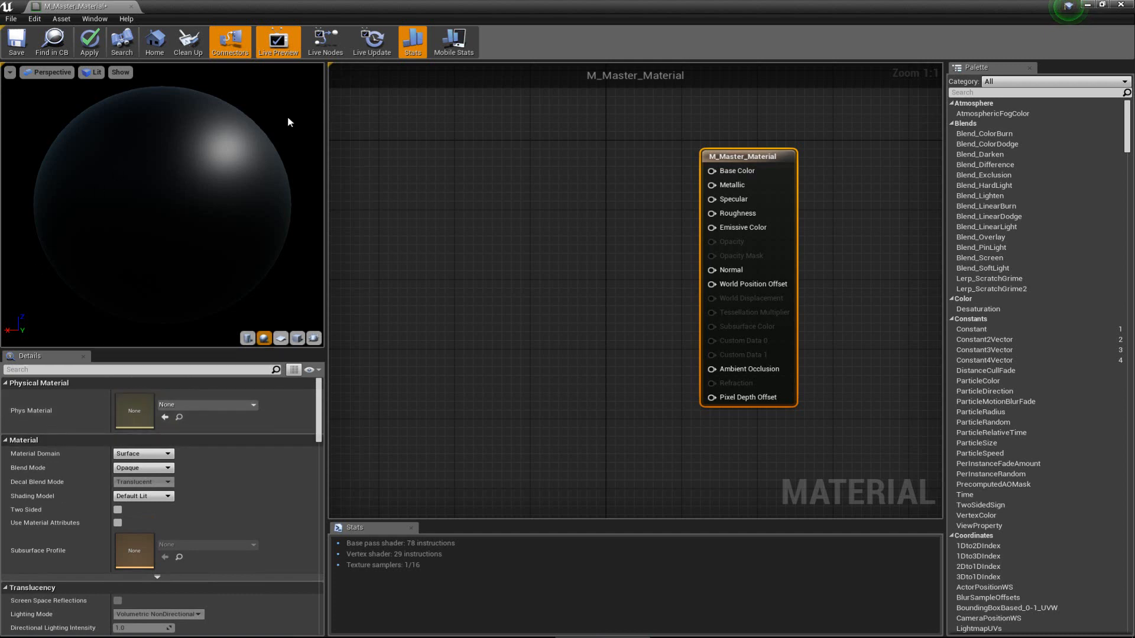
pyautogui.moveTo(749, 161); pyautogui.dragTo(768, 152)
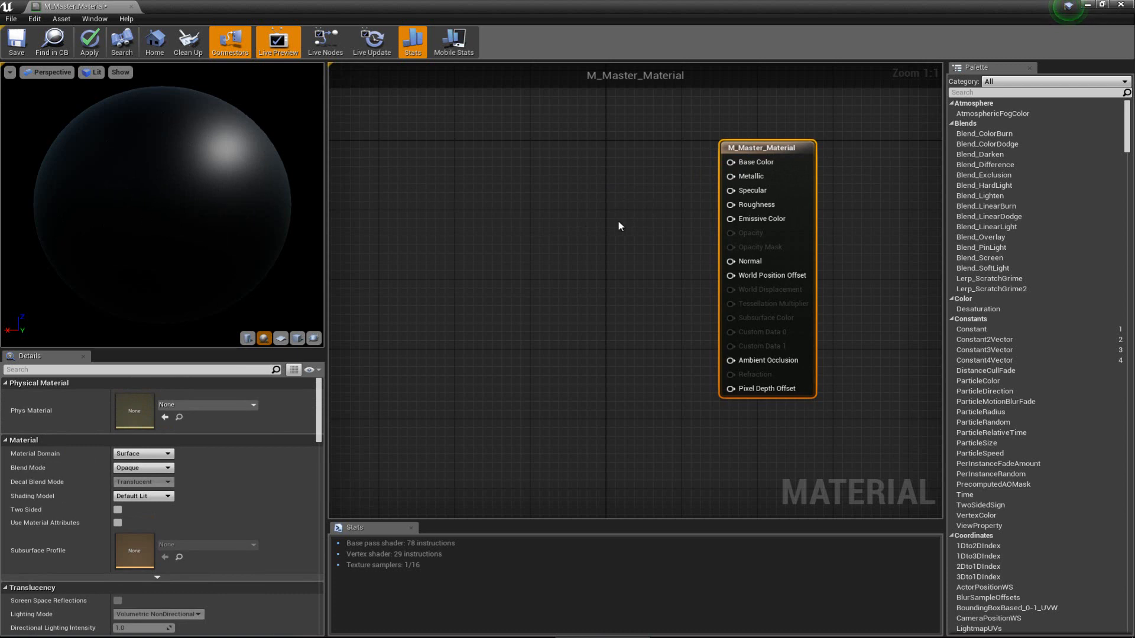
pyautogui.hotkey('ctrl', 's')
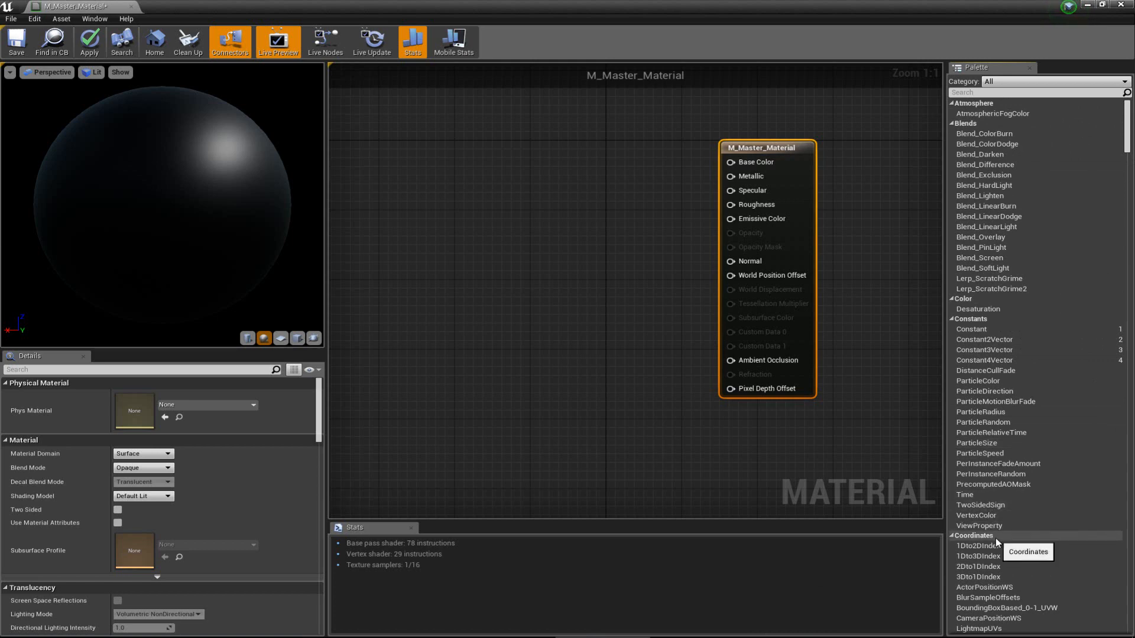
# Step: Look through the material nodes in the Palette and the node categories that can be added from the graph
pyautogui.scroll(-10, 996, 538)
pyautogui.scroll(-8, 995, 537)
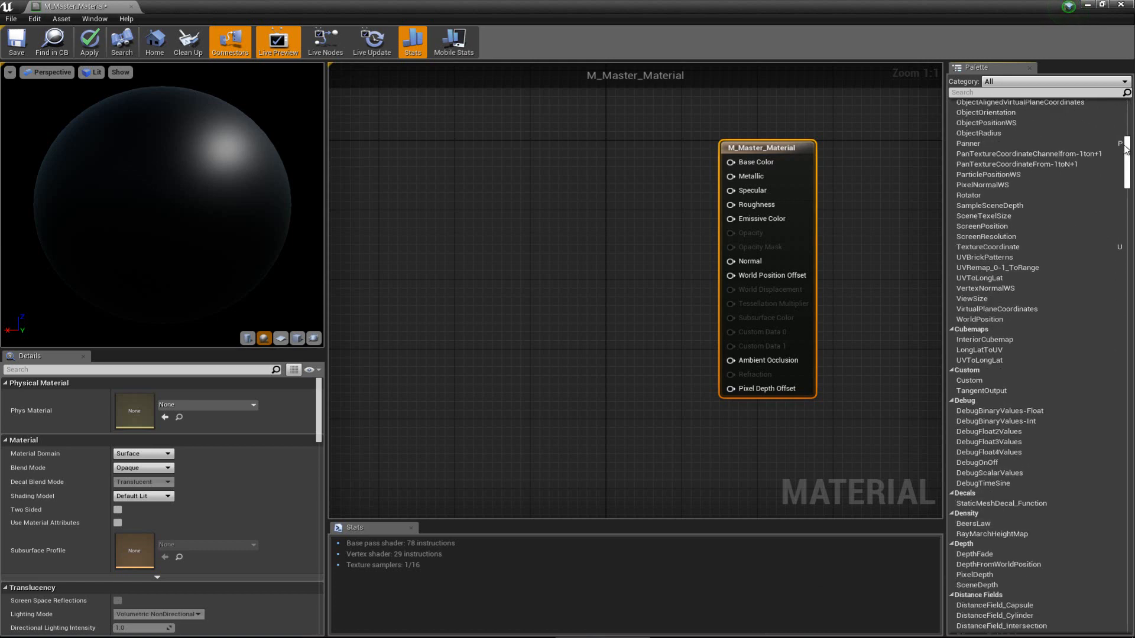
pyautogui.moveTo(1129, 159); pyautogui.dragTo(1126, 111)
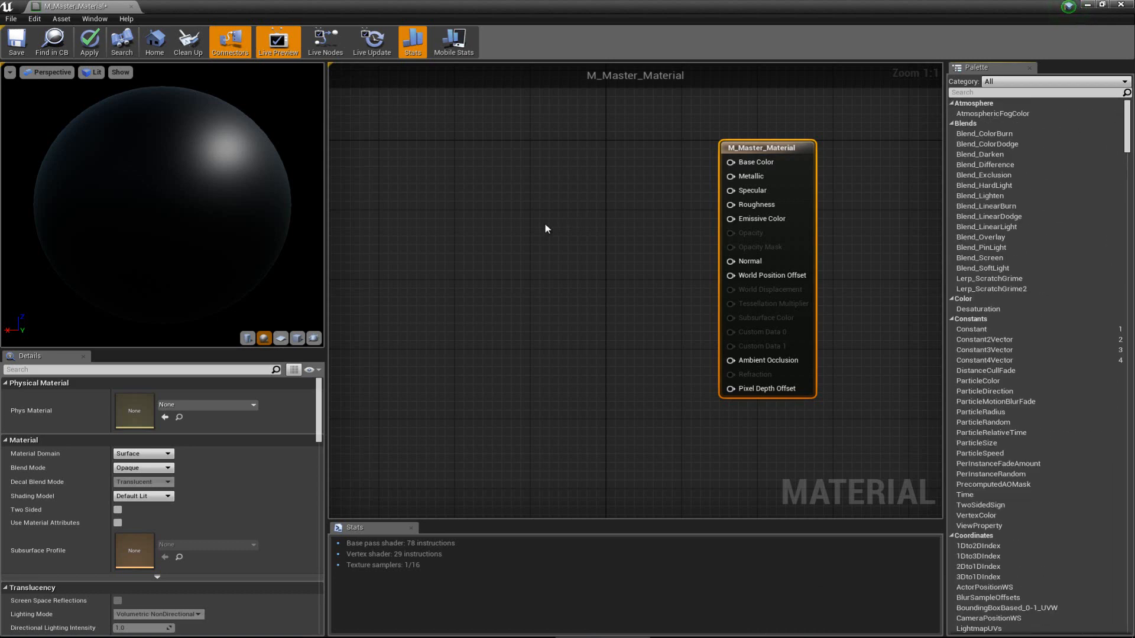
pyautogui.rightClick(494, 261)
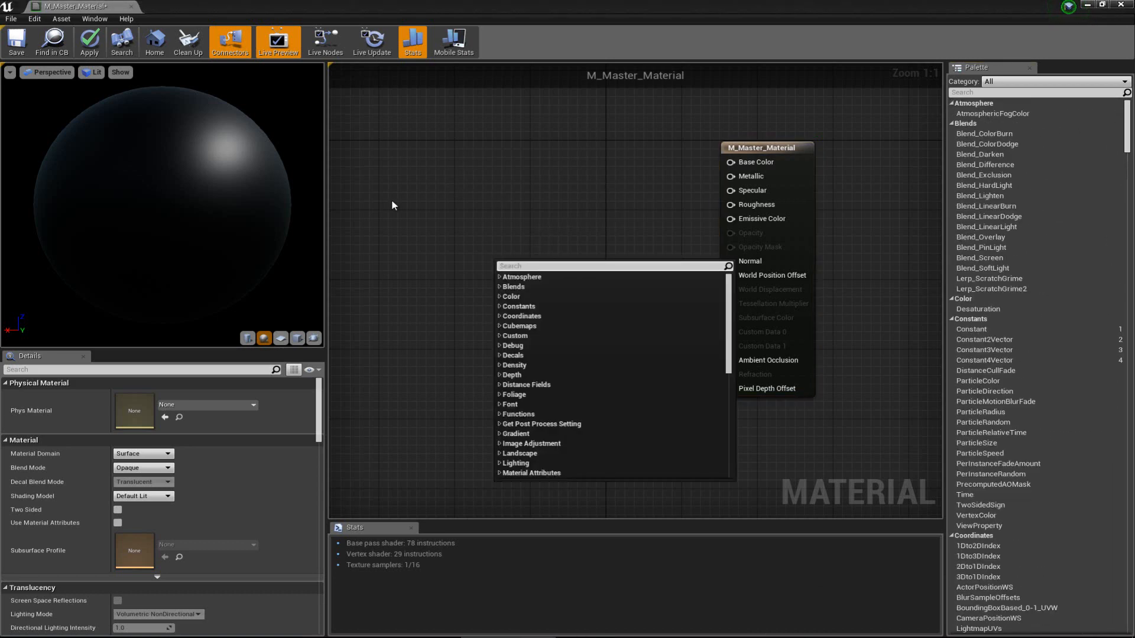
pyautogui.rightClick(462, 170)
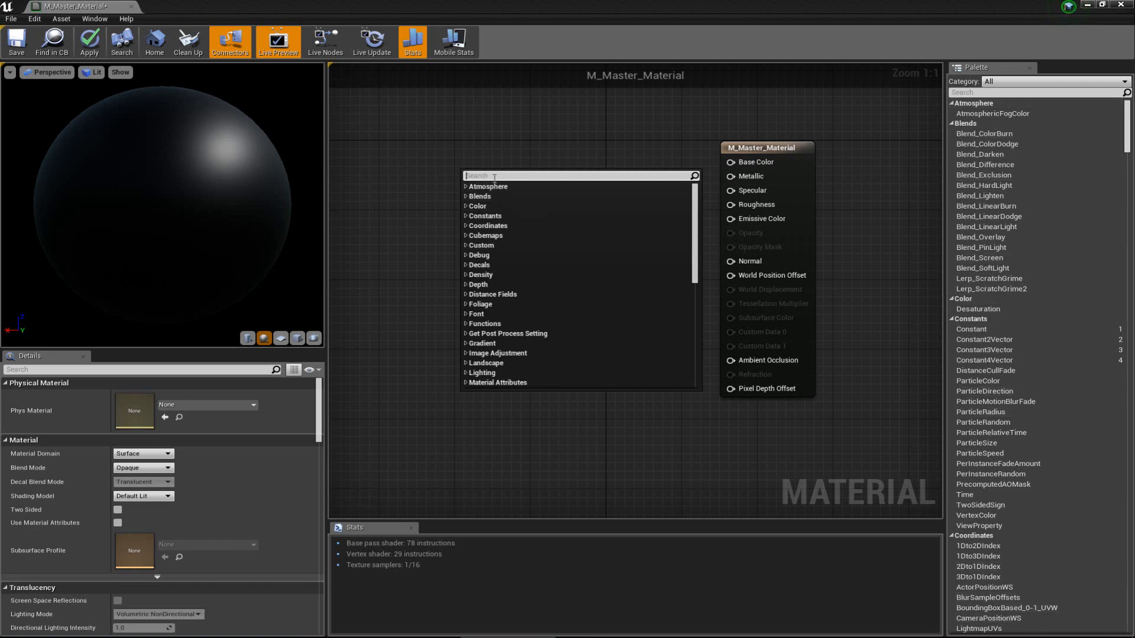
pyautogui.click(508, 145)
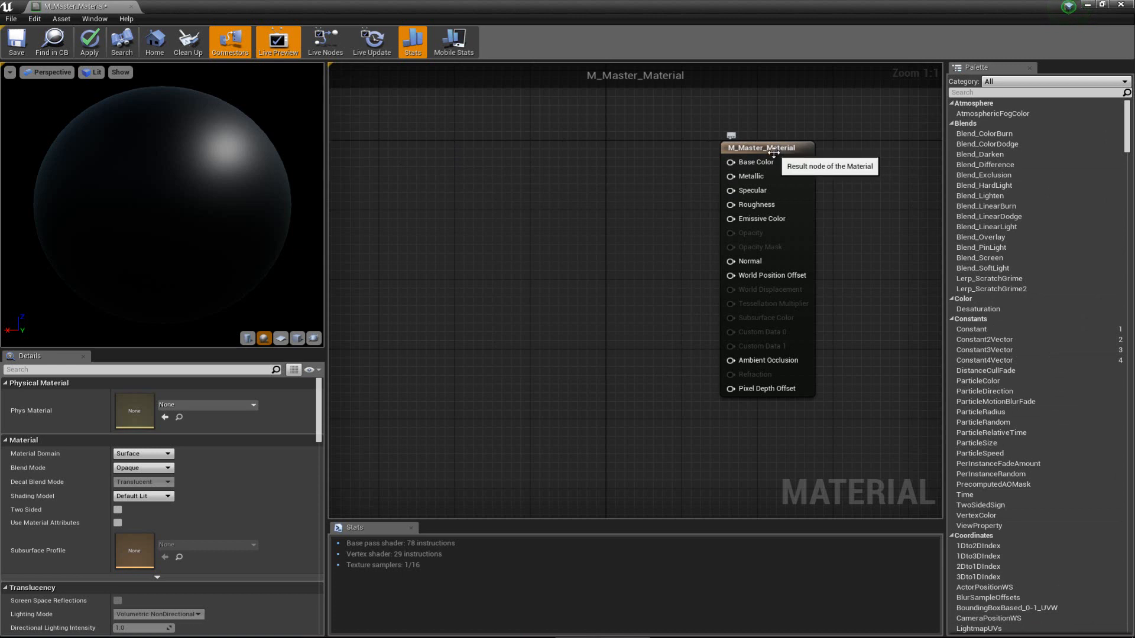
# Step: Shift the M_Master_Material result node further right to leave more free graph space before its Base Color input
pyautogui.moveTo(733, 148); pyautogui.dragTo(753, 148)
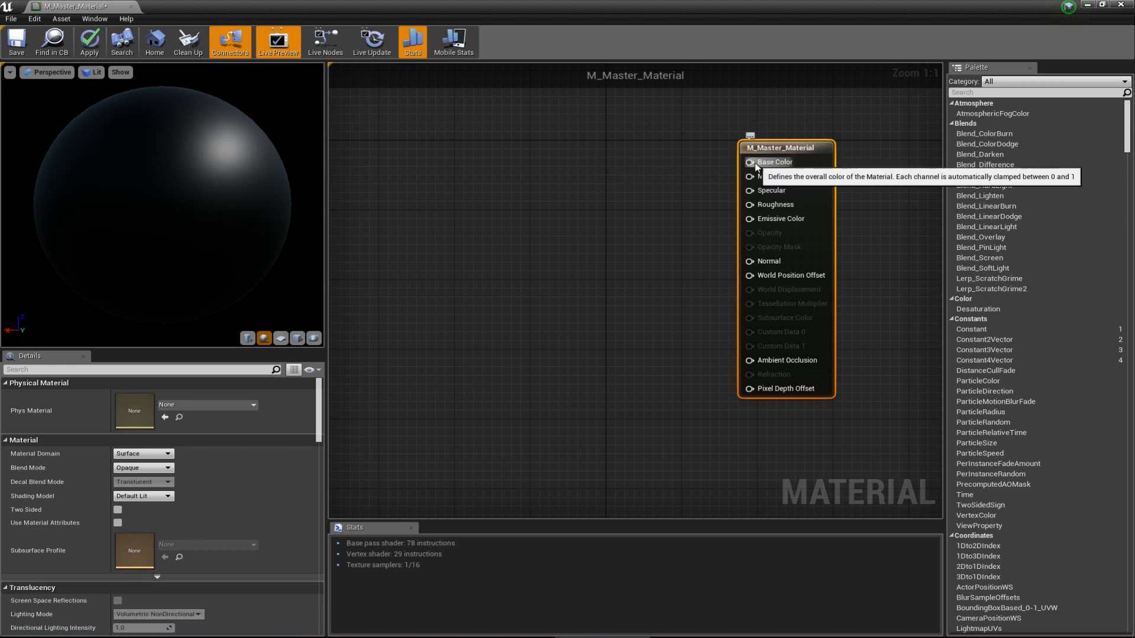
pyautogui.click(583, 170)
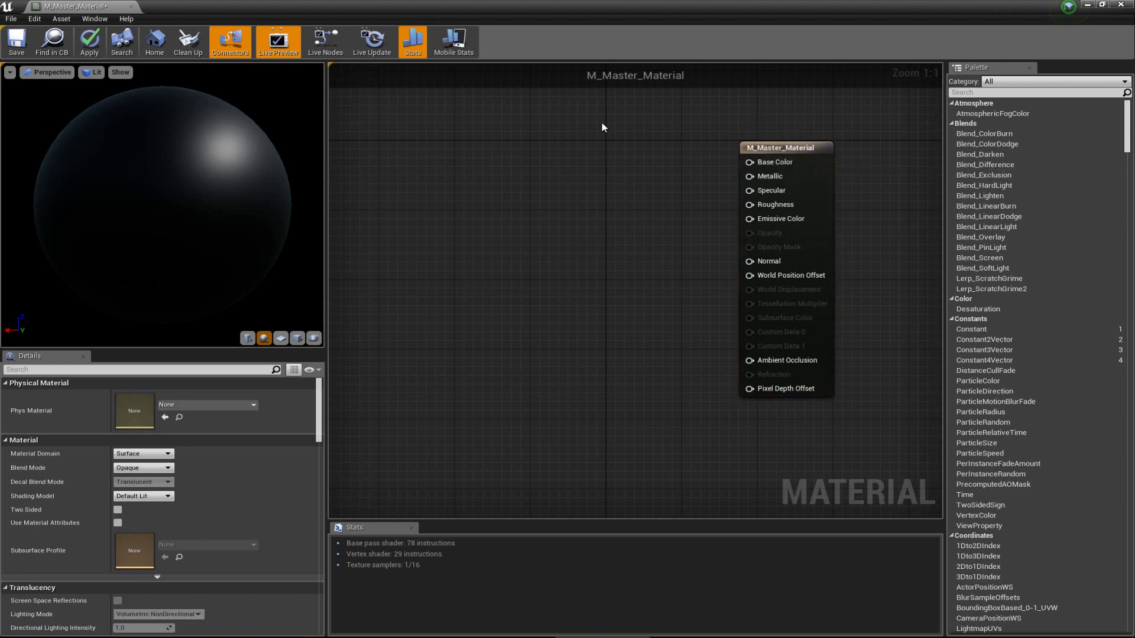
pyautogui.moveTo(765, 164); pyautogui.dragTo(784, 166)
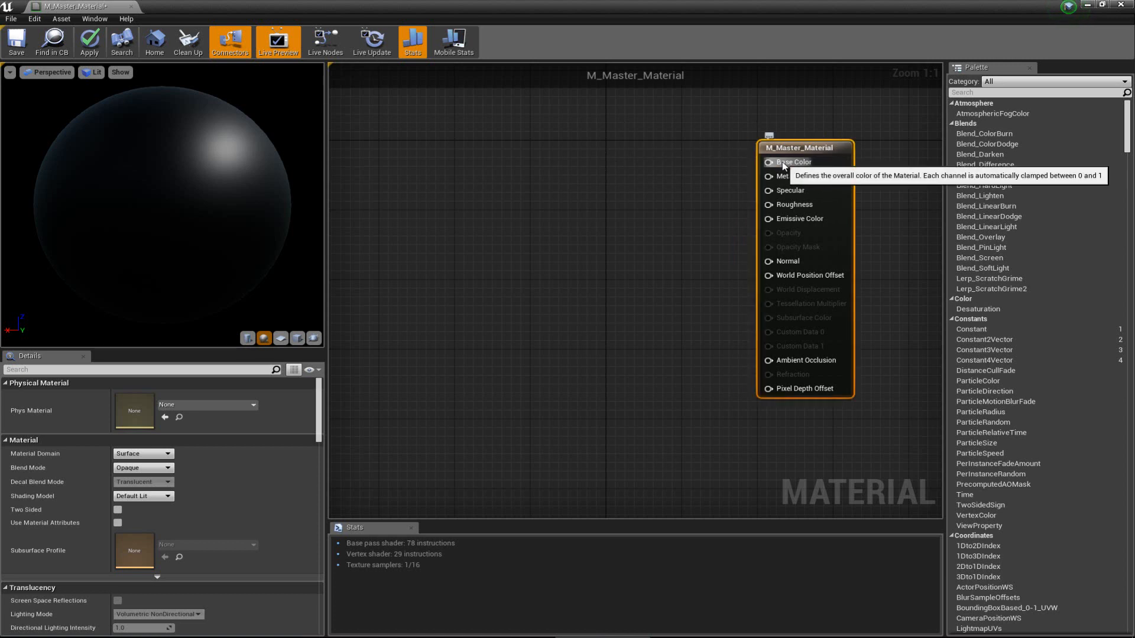
# Step: Switch to 3ds Max and vary the VRayMtl's diffuse color from light cyan to neutral gray and black
pyautogui.click(242, 637)
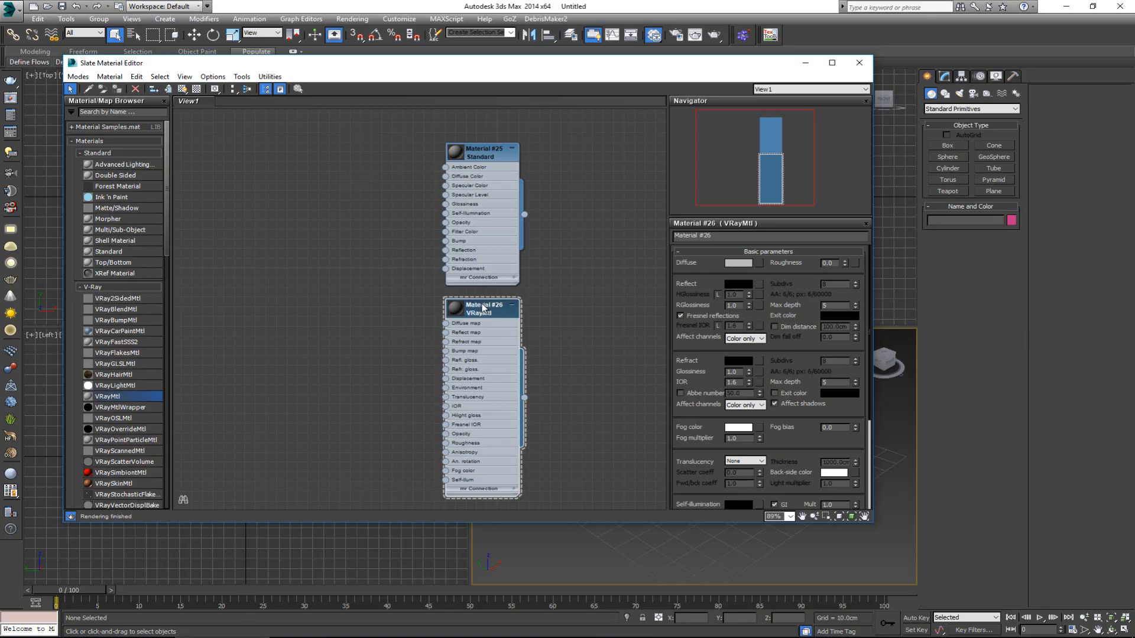
pyautogui.click(746, 264)
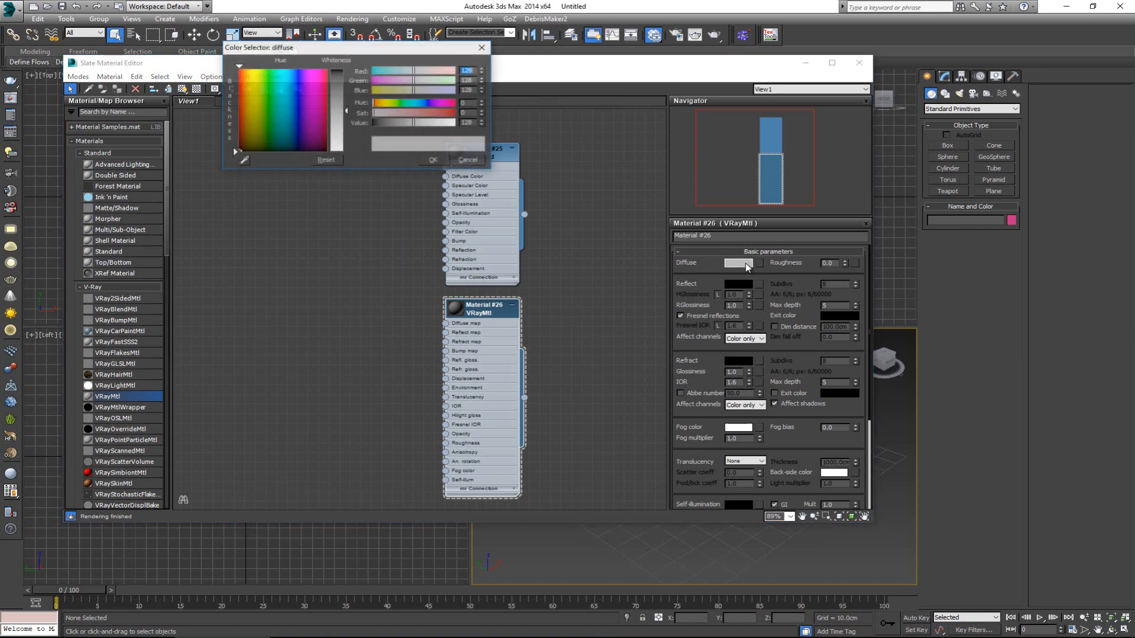
pyautogui.moveTo(314, 55); pyautogui.dragTo(258, 310)
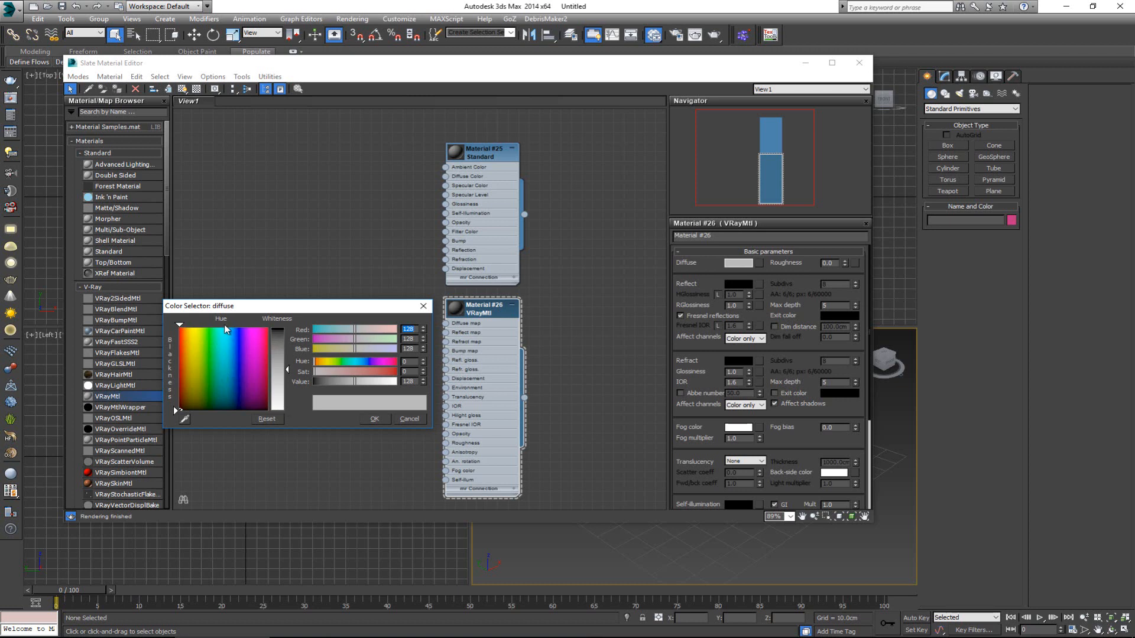
pyautogui.moveTo(189, 357)
pyautogui.mouseDown()
pyautogui.moveTo(251, 353)
pyautogui.moveTo(205, 342)
pyautogui.moveTo(255, 360)
pyautogui.moveTo(198, 378)
pyautogui.moveTo(233, 355)
pyautogui.moveTo(253, 362)
pyautogui.moveTo(207, 376)
pyautogui.moveTo(194, 354)
pyautogui.moveTo(244, 375)
pyautogui.moveTo(205, 357)
pyautogui.moveTo(232, 372)
pyautogui.moveTo(214, 366)
pyautogui.moveTo(223, 368)
pyautogui.mouseUp()
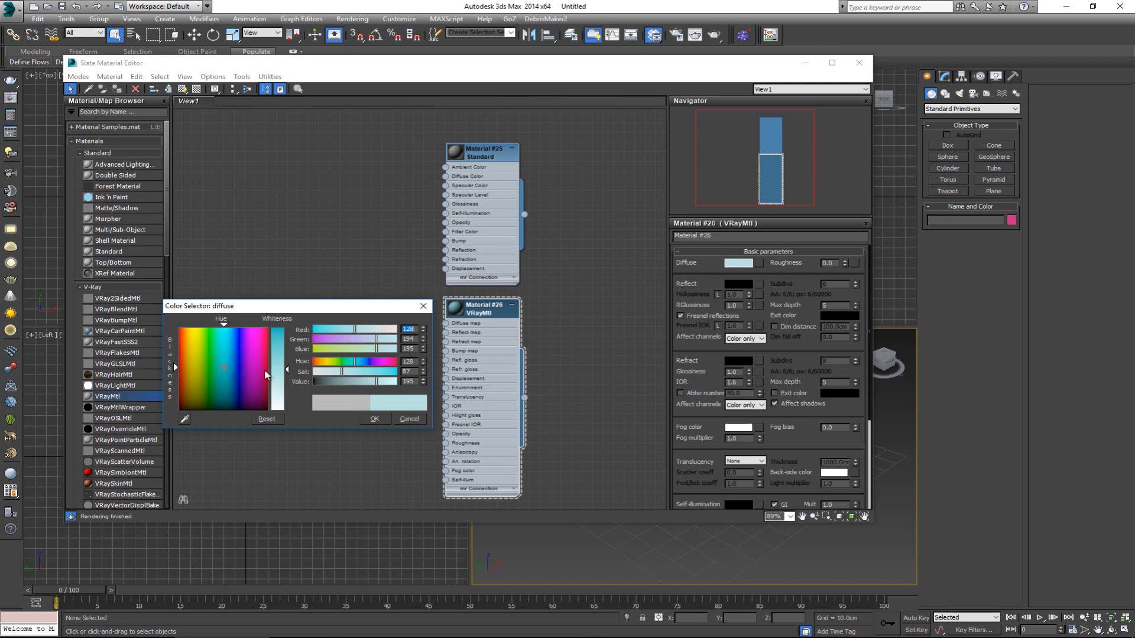
pyautogui.moveTo(230, 371); pyautogui.dragTo(178, 411)
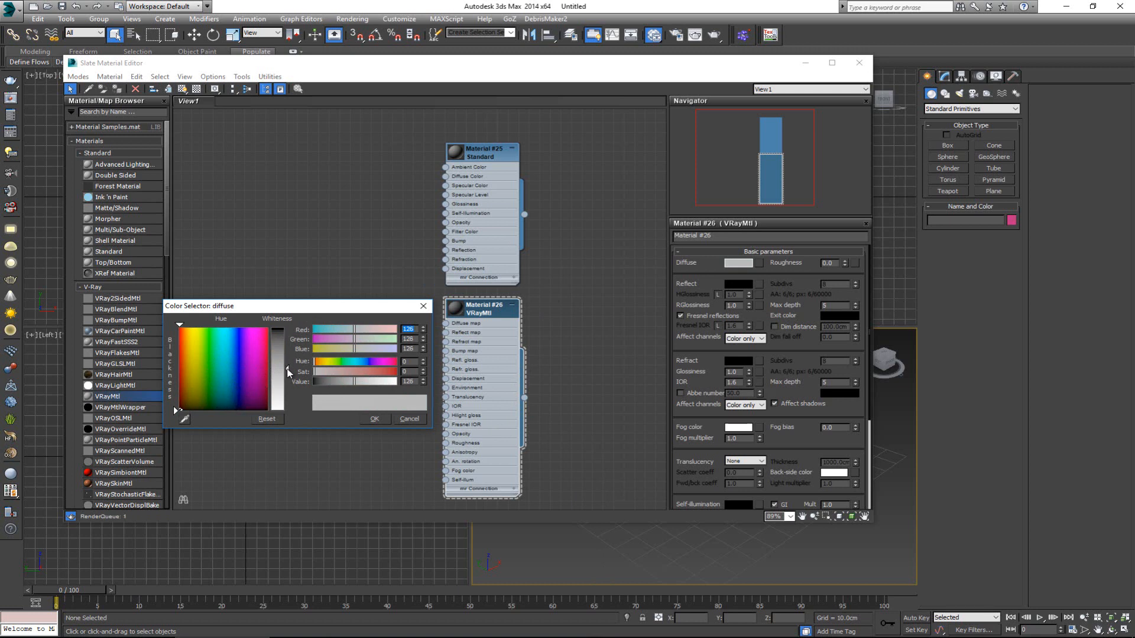
pyautogui.moveTo(288, 371); pyautogui.dragTo(274, 333)
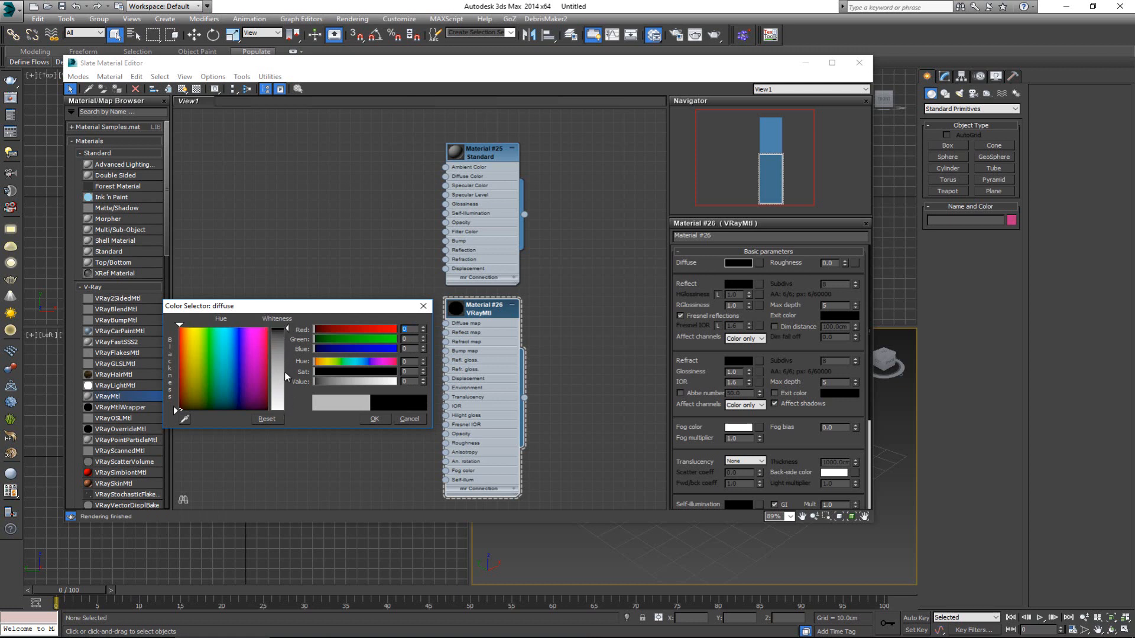
pyautogui.moveTo(289, 328)
pyautogui.mouseDown()
pyautogui.moveTo(278, 406)
pyautogui.moveTo(273, 328)
pyautogui.mouseUp()
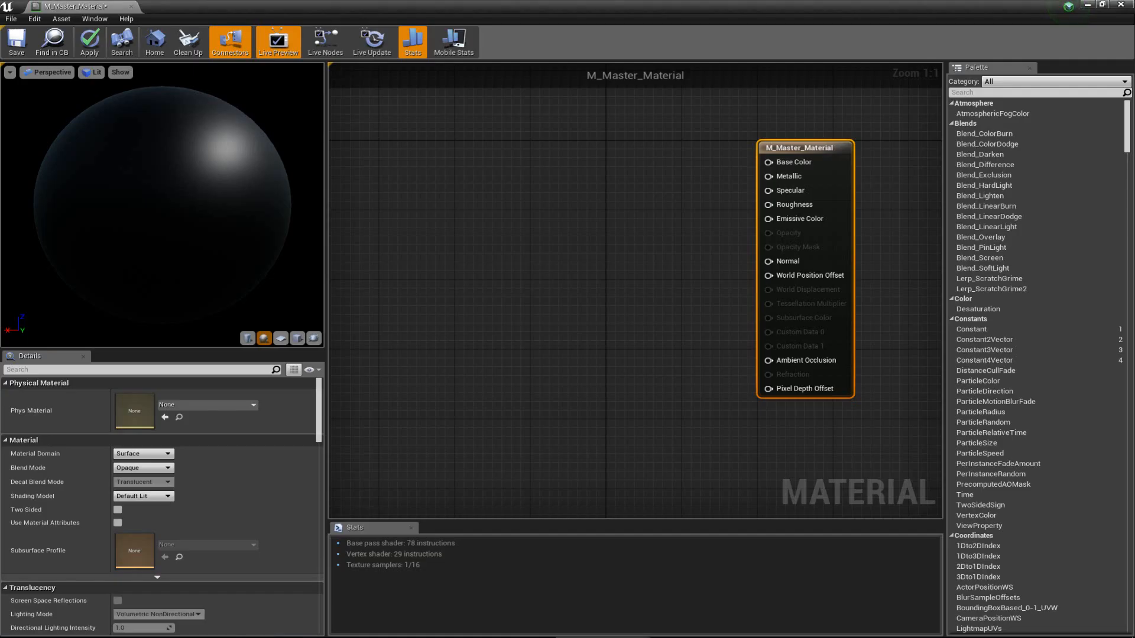
# Step: Switch to Unreal Engine and place a Constant node in the graph, level with the result node's Base Color input
pyautogui.click(627, 217)
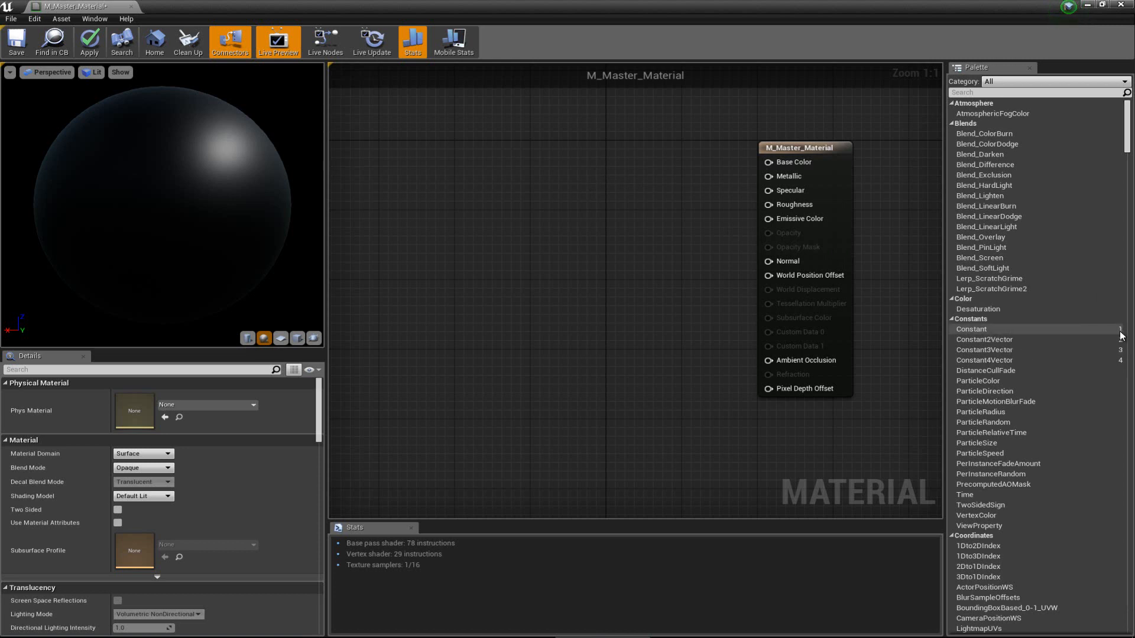
pyautogui.click(592, 154)
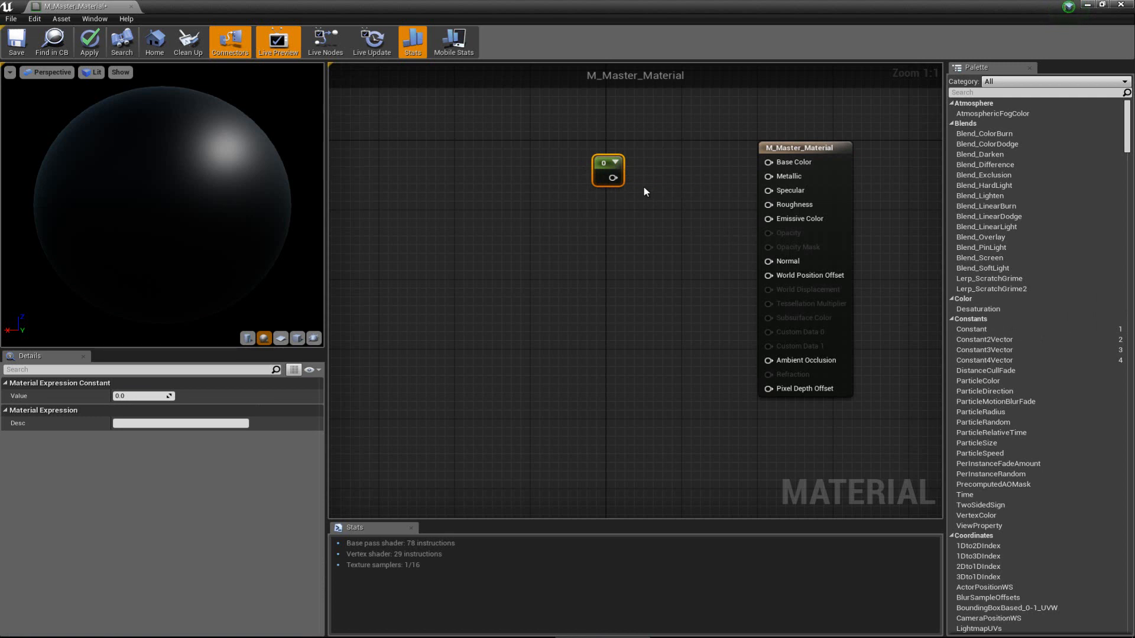
pyautogui.moveTo(614, 175)
pyautogui.mouseDown()
pyautogui.moveTo(598, 165)
pyautogui.moveTo(616, 160)
pyautogui.mouseUp()
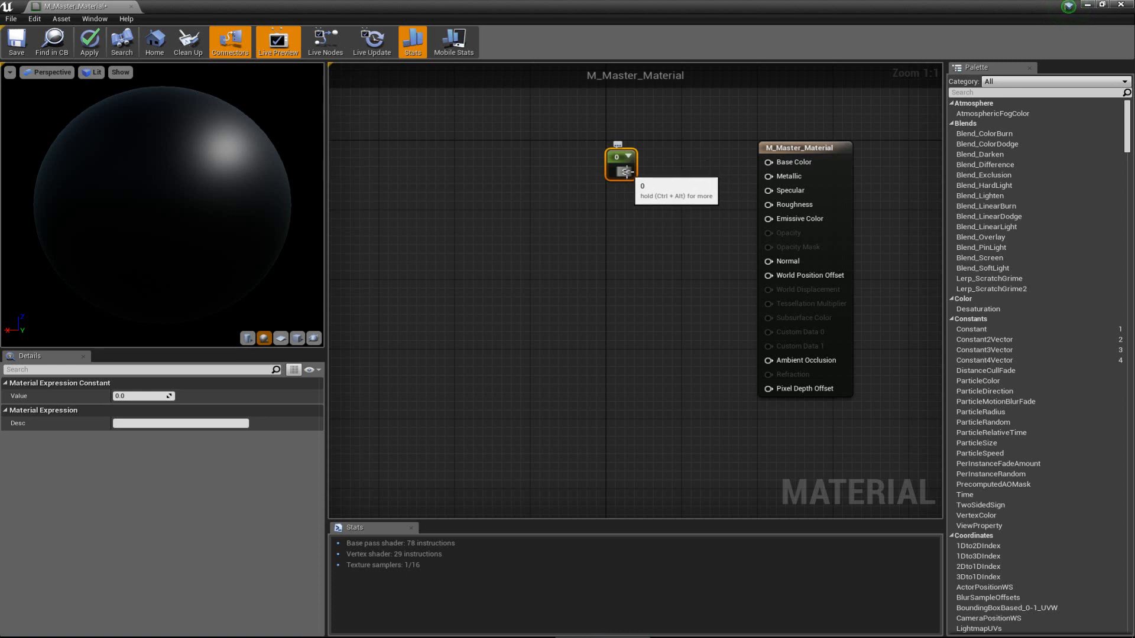
# Step: Connect the Constant node's output to the Base Color input and align the node so the wire runs straight
pyautogui.moveTo(627, 176); pyautogui.dragTo(777, 167)
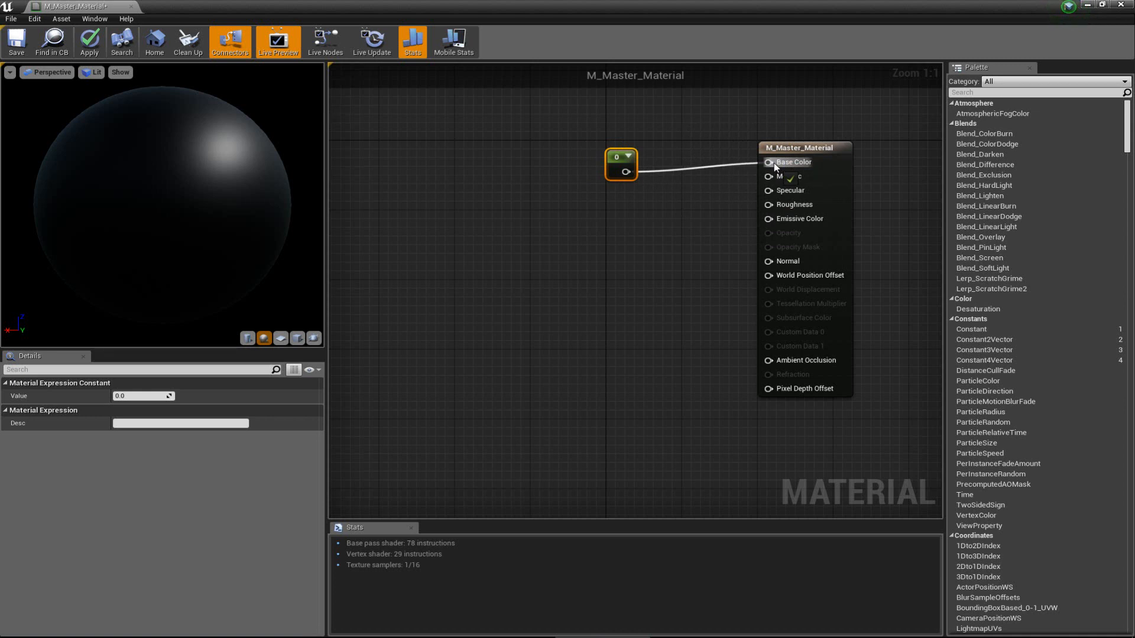
pyautogui.moveTo(776, 168); pyautogui.dragTo(777, 168)
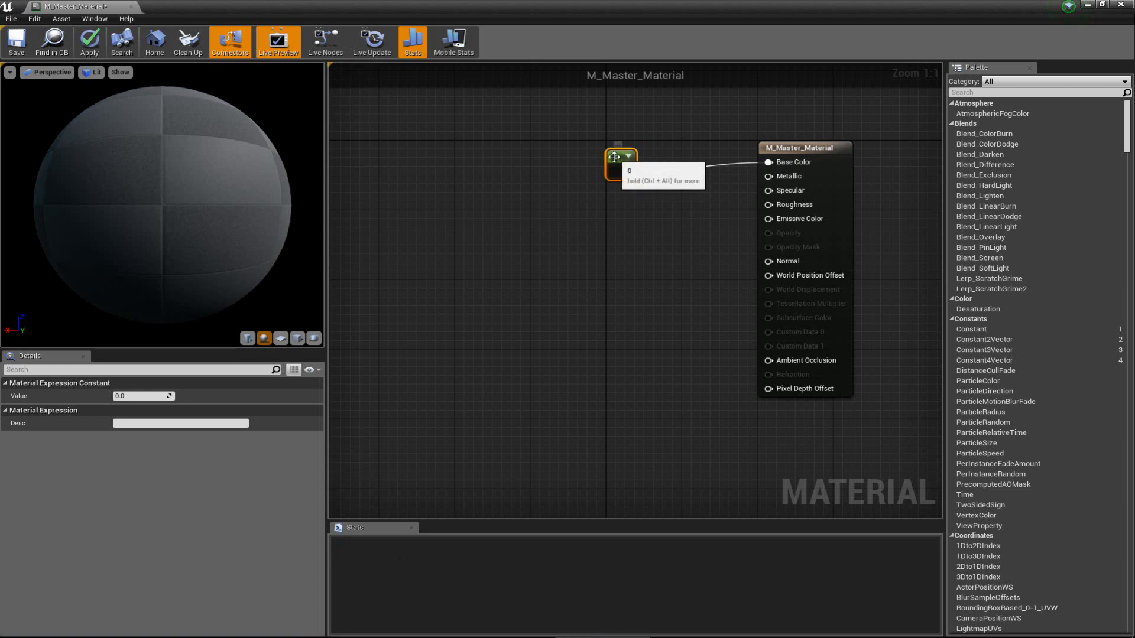
pyautogui.moveTo(612, 158); pyautogui.dragTo(593, 149)
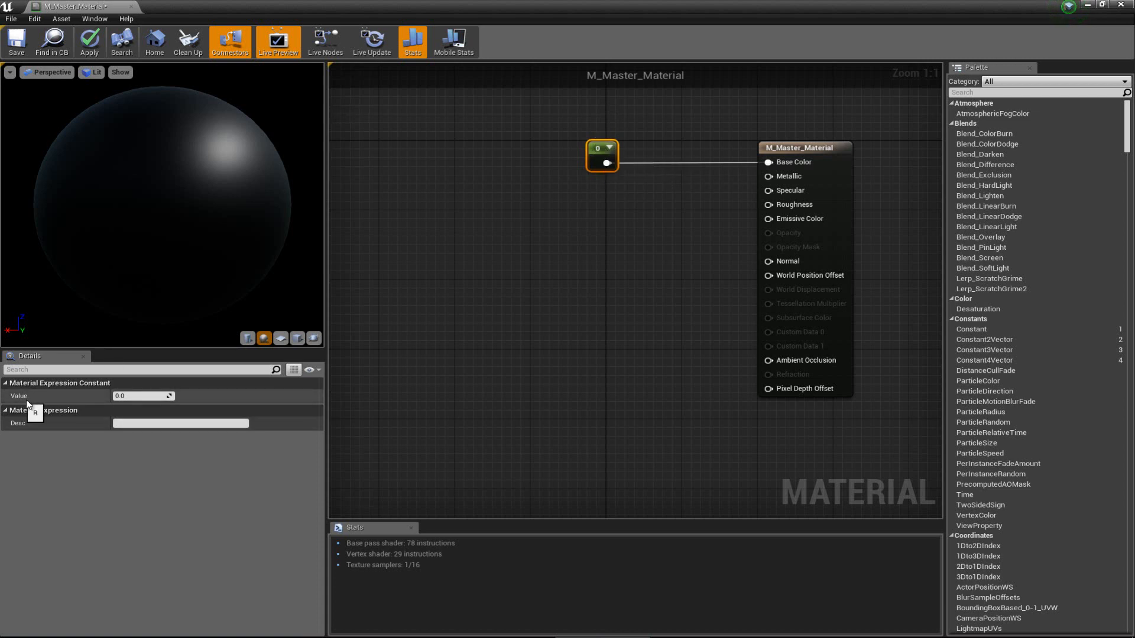
# Step: Try a value of 1 on the Constant node and settle on 0.5 for the Base Color
pyautogui.click(126, 396)
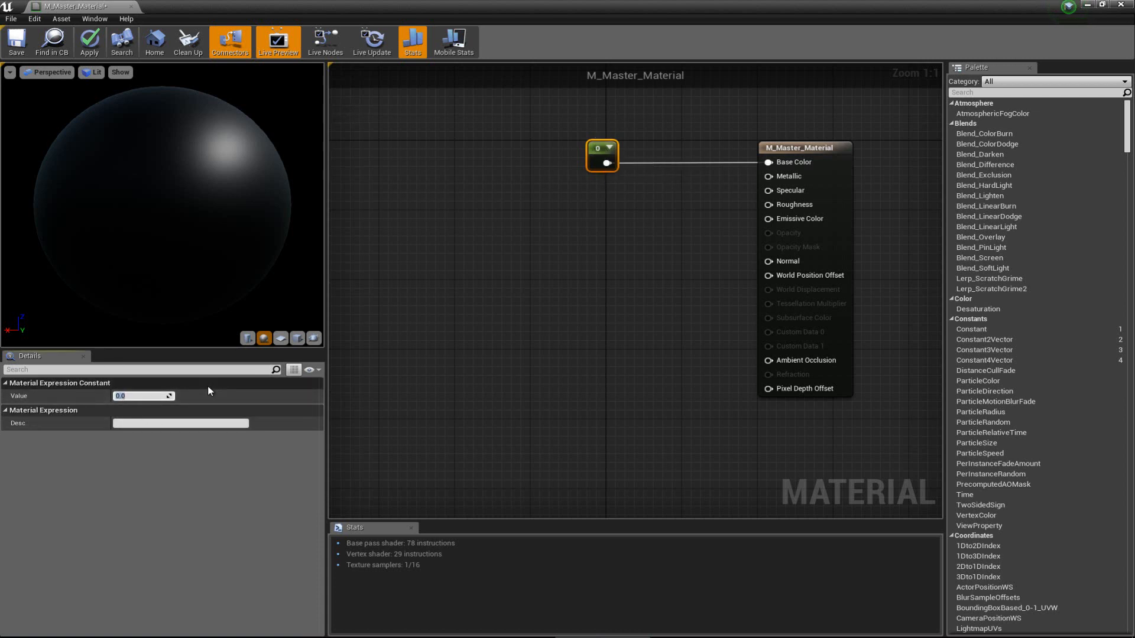
pyautogui.write('1')
pyautogui.press('Return')
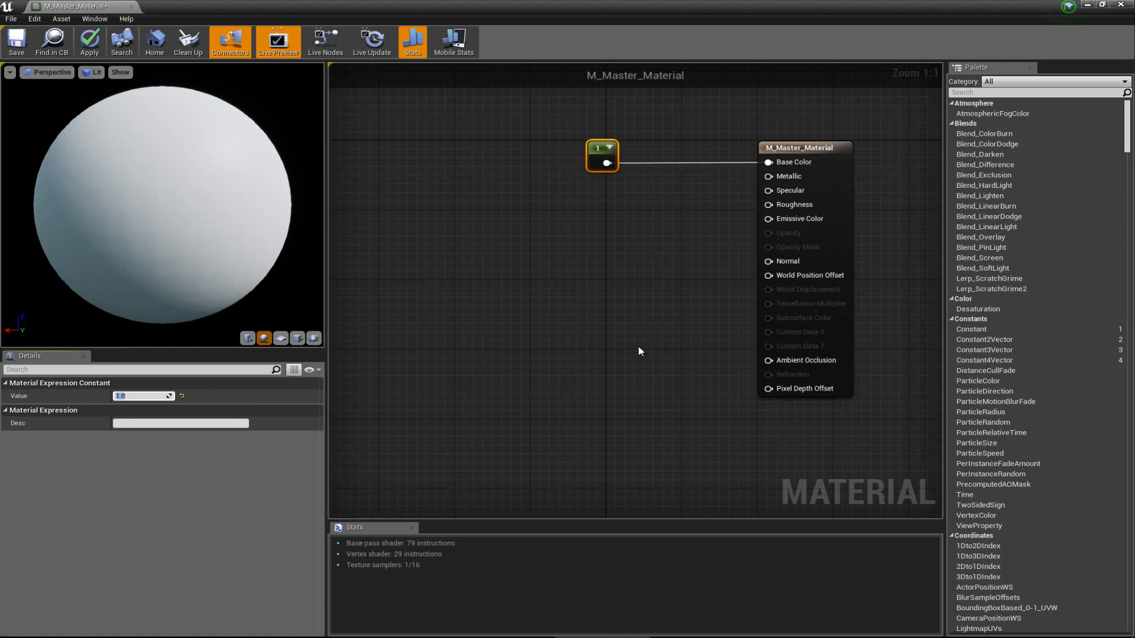
pyautogui.click(132, 396)
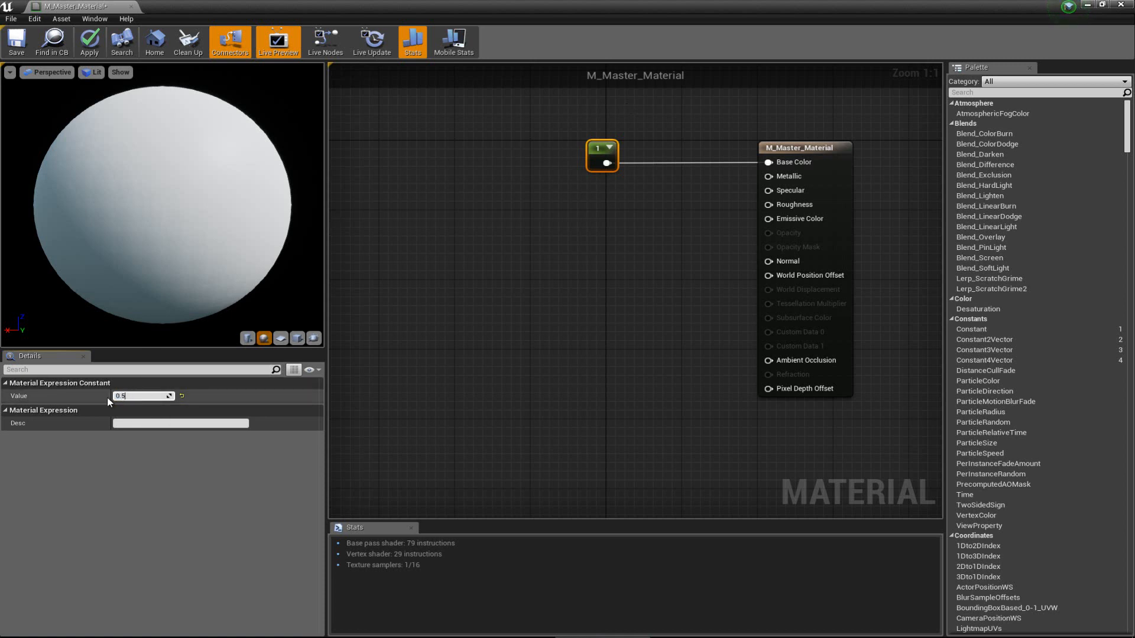
pyautogui.press('Return')
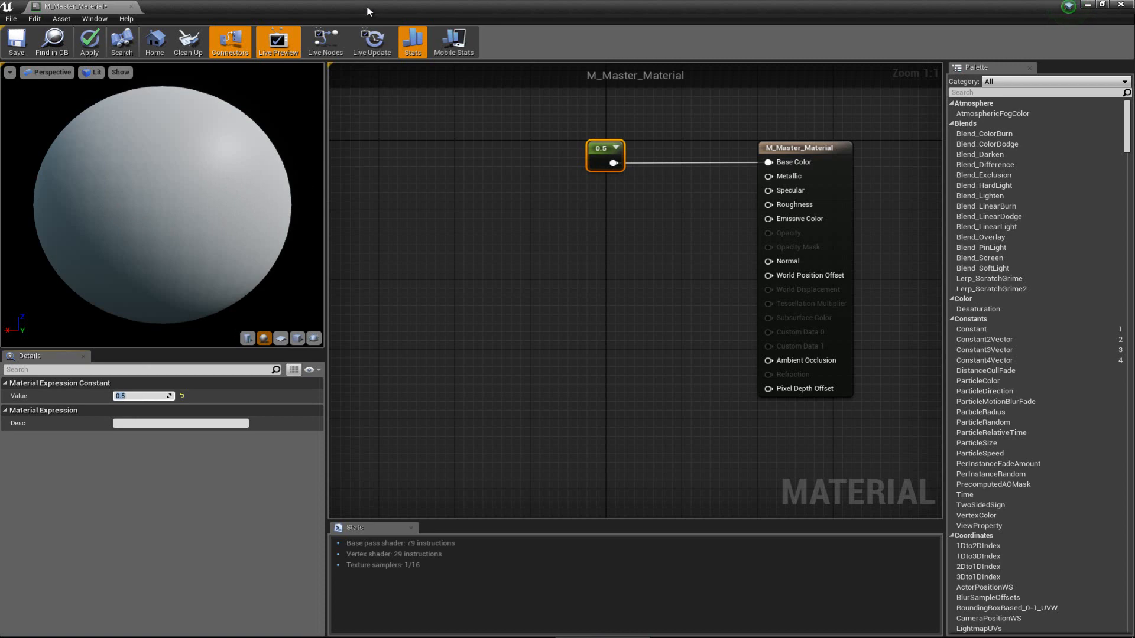
# Step: Move the material editor window out of the way and assign M_Master_Material to Element 0 of the SM_MatPreviewMesh_02 mesh
pyautogui.moveTo(366, 5); pyautogui.dragTo(401, 110)
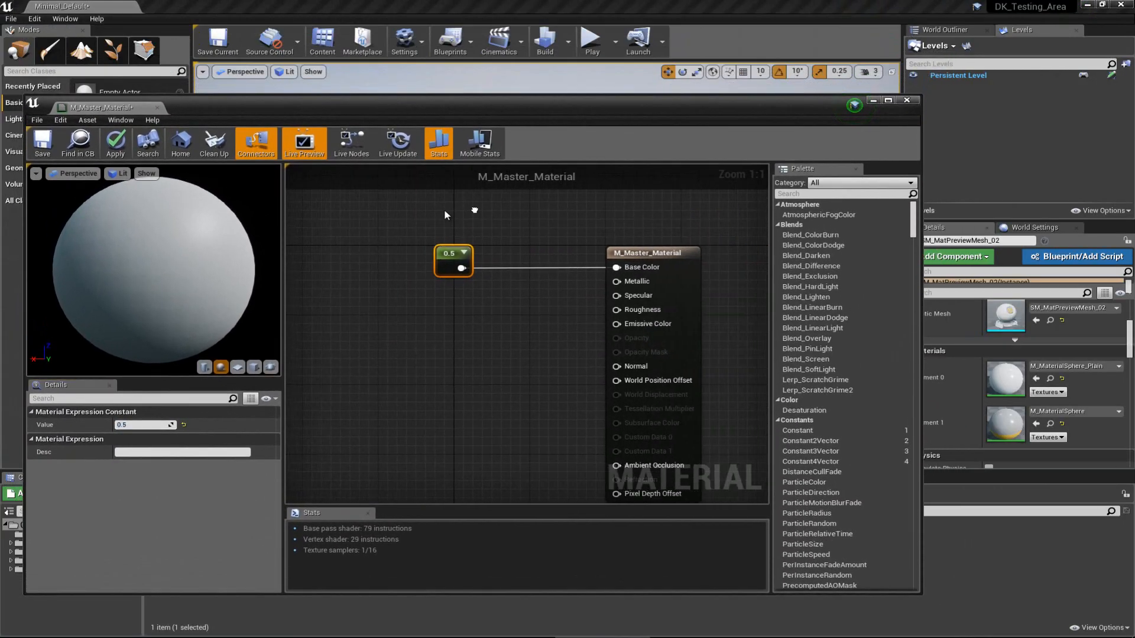
pyautogui.moveTo(445, 214); pyautogui.dragTo(382, 217, button='right')
pyautogui.click(590, 258)
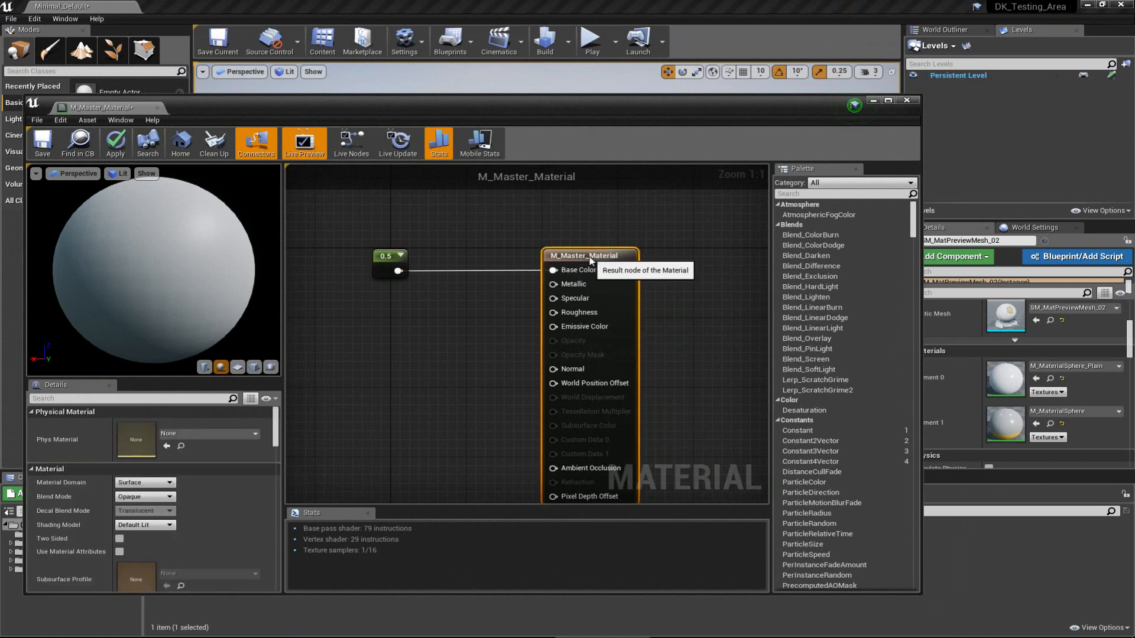
pyautogui.moveTo(590, 258); pyautogui.dragTo(600, 258)
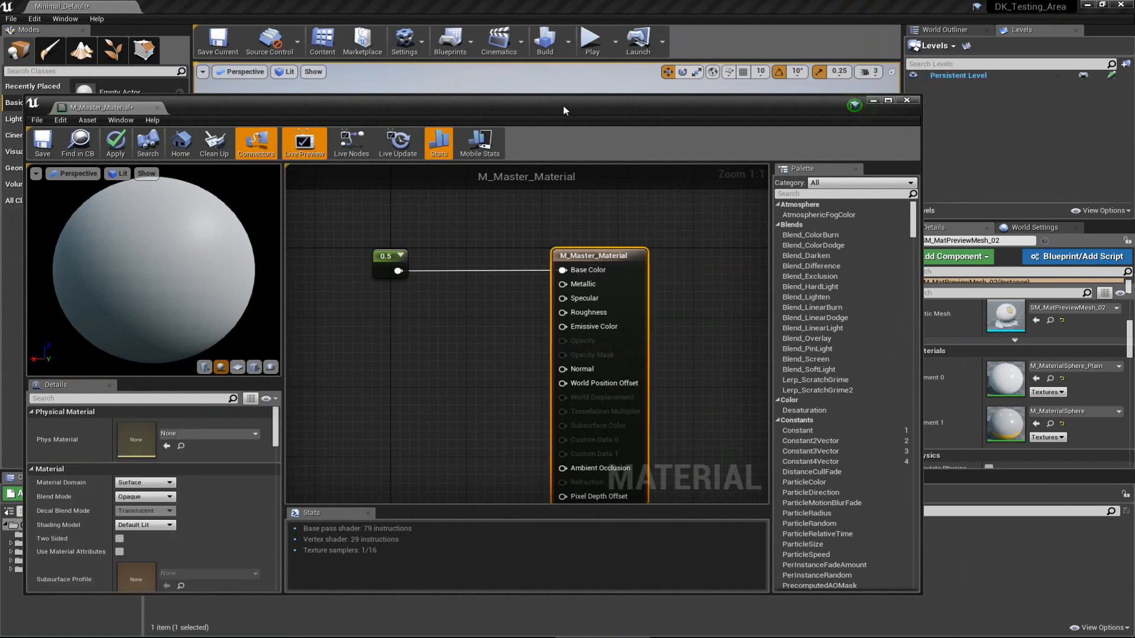
pyautogui.moveTo(563, 106); pyautogui.dragTo(0, 74)
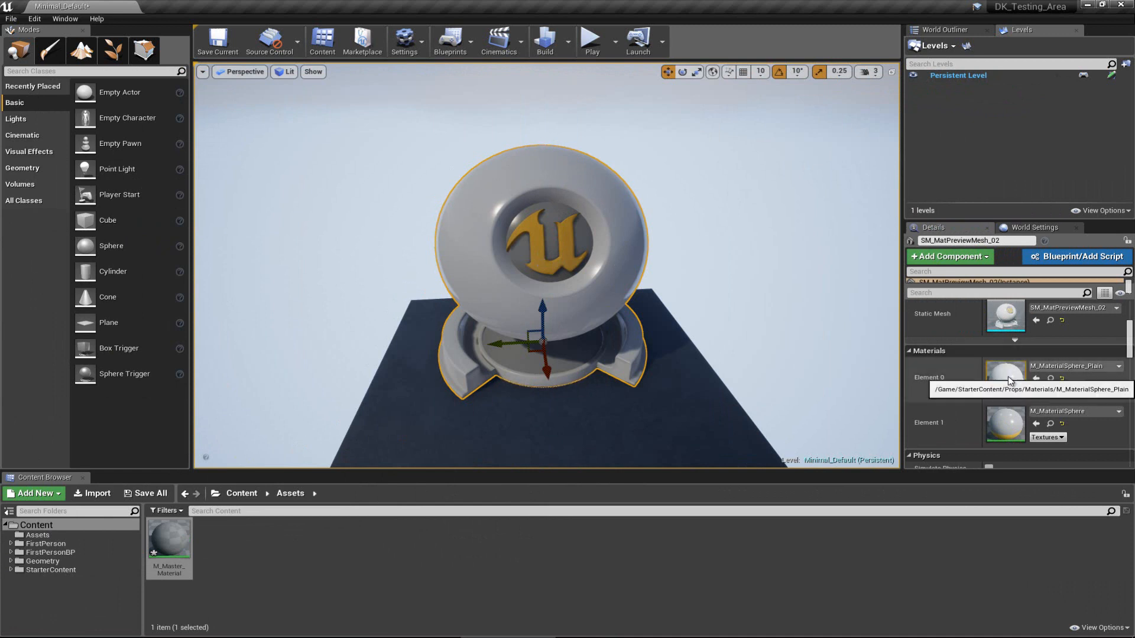
pyautogui.click(168, 543)
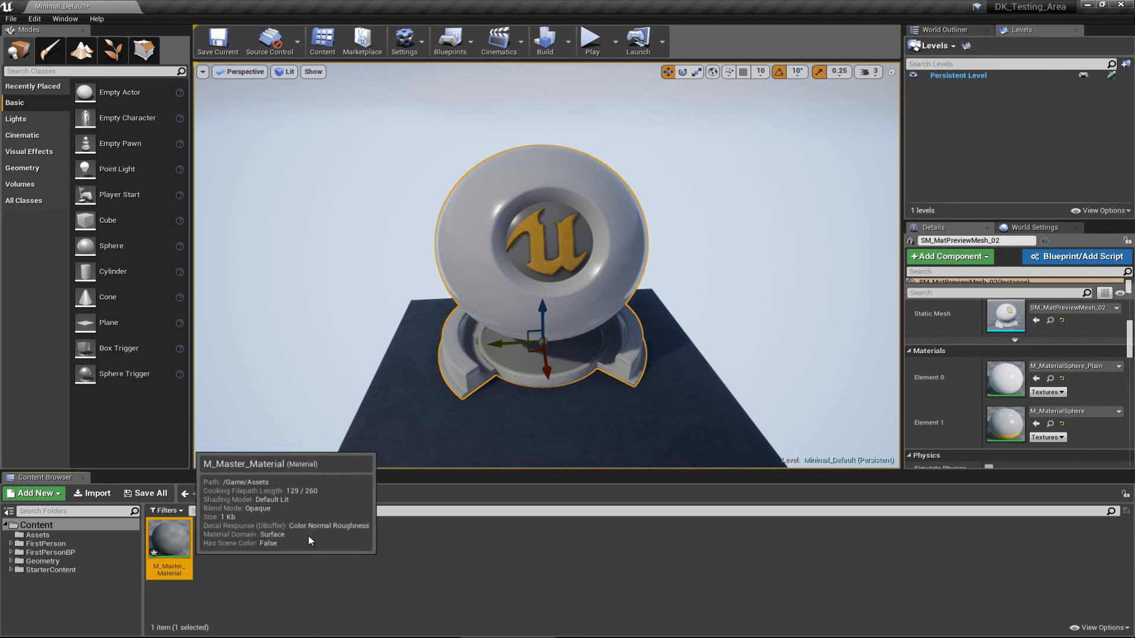
pyautogui.moveTo(169, 539); pyautogui.dragTo(1003, 377)
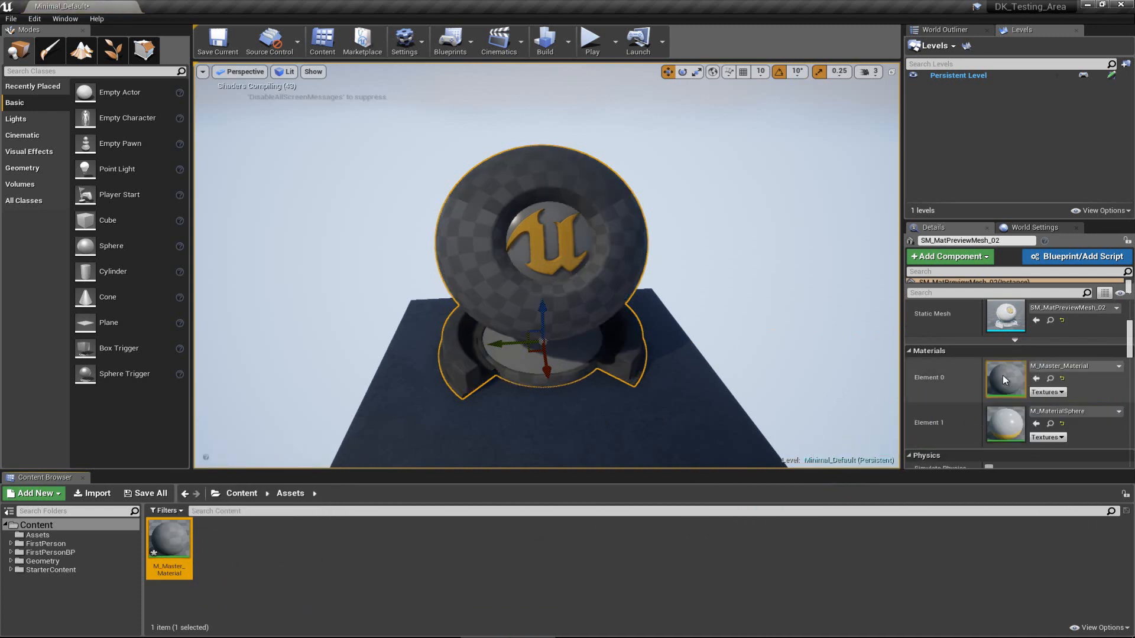
pyautogui.moveTo(471, 264); pyautogui.dragTo(542, 277, button='right')
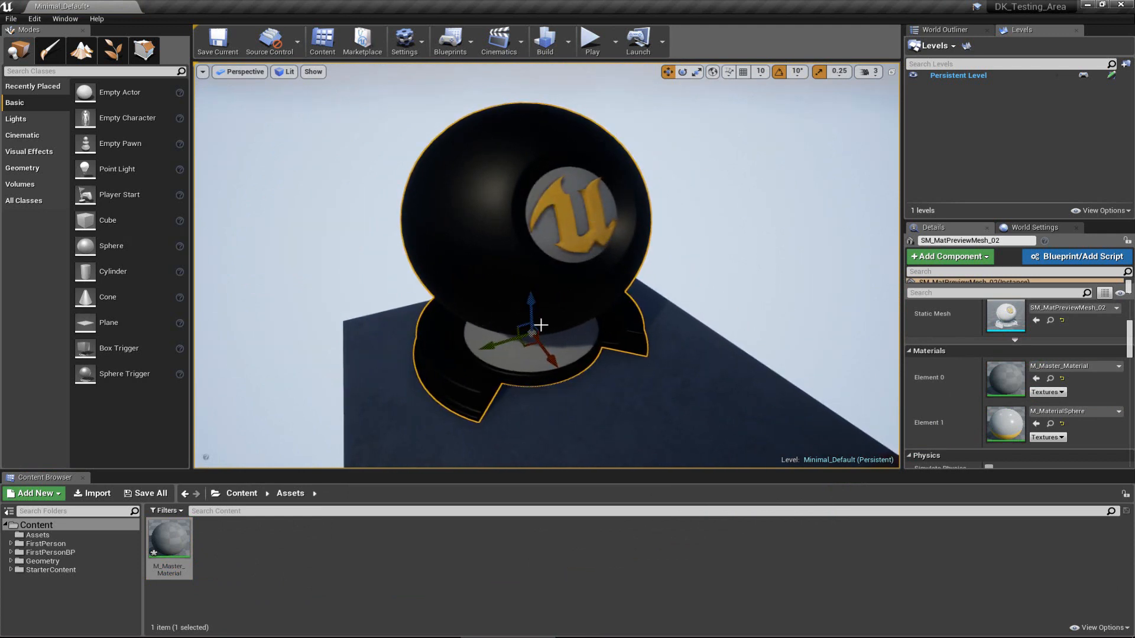
# Step: Place the material editor window beside the level viewport so the graph and the preview mesh can be seen together
pyautogui.moveTo(0, 61); pyautogui.dragTo(799, 54)
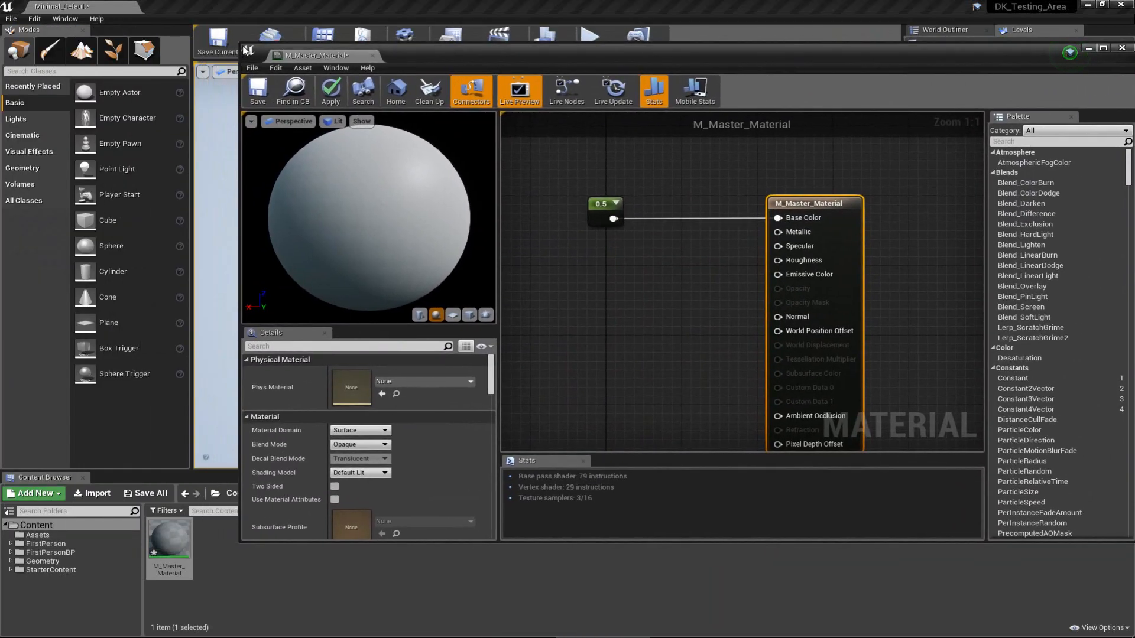
pyautogui.moveTo(246, 45); pyautogui.dragTo(609, 32)
pyautogui.moveTo(791, 45); pyautogui.dragTo(784, 17)
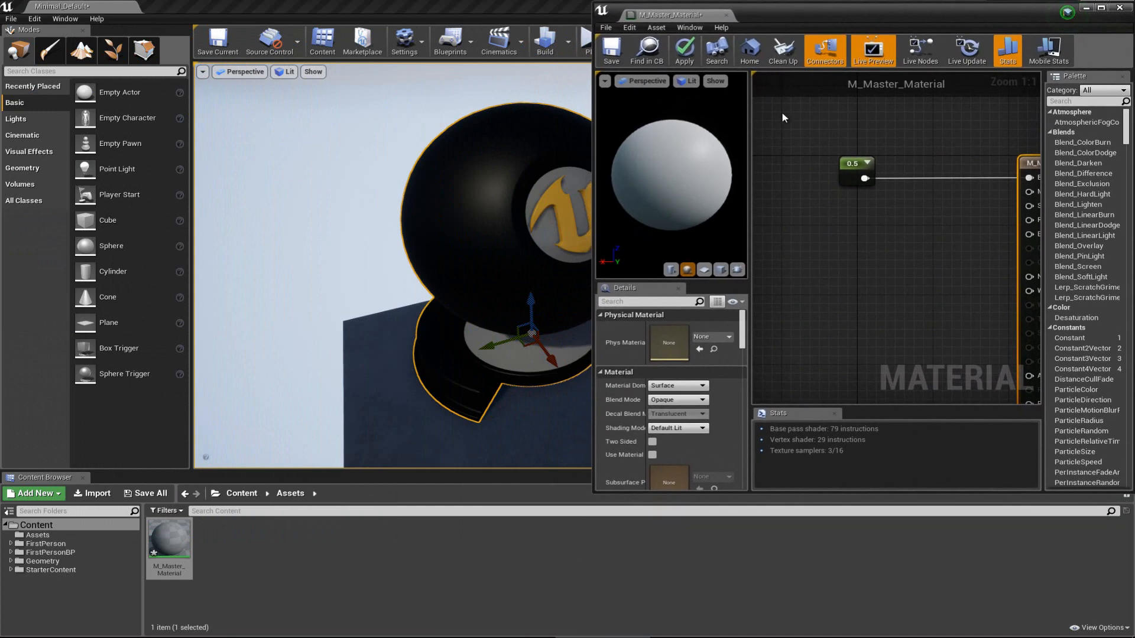
pyautogui.moveTo(818, 220); pyautogui.dragTo(816, 211, button='right')
pyautogui.moveTo(785, 163); pyautogui.dragTo(811, 162)
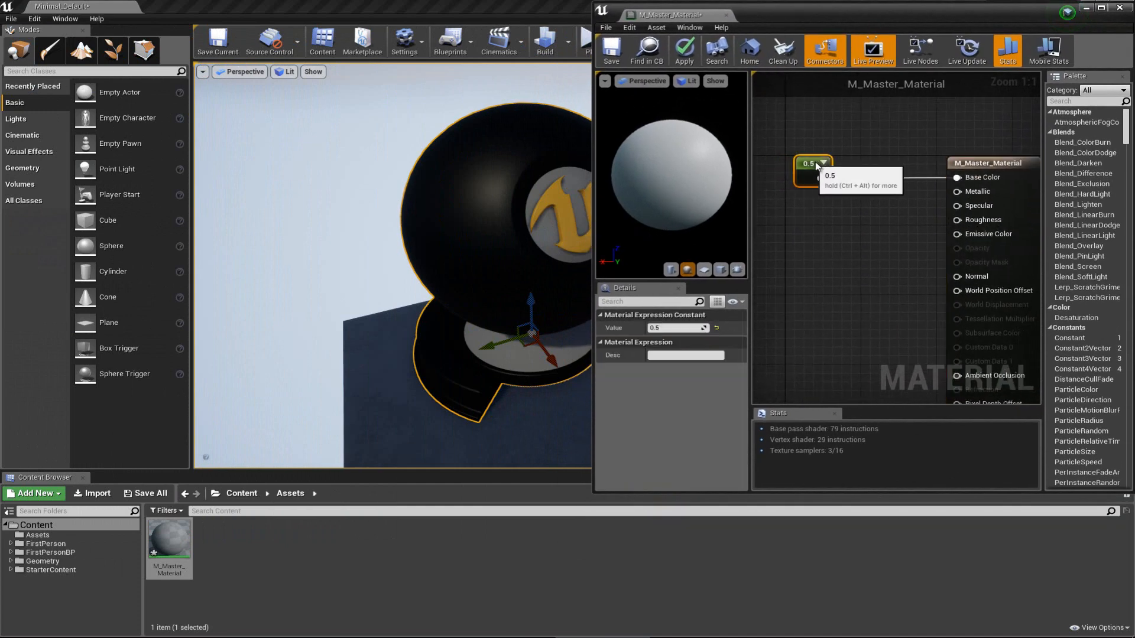
# Step: Save M_Master_Material with the 0.5 Base Color and view the preview mesh in the level viewport
pyautogui.click(851, 226)
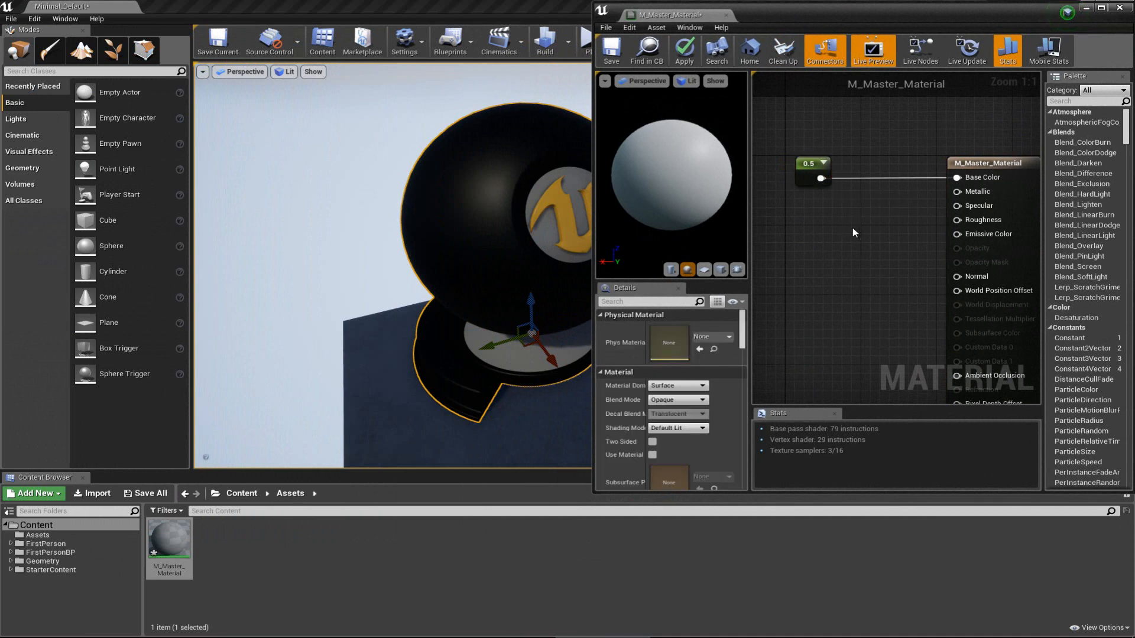
pyautogui.moveTo(851, 227); pyautogui.dragTo(849, 173, button='right')
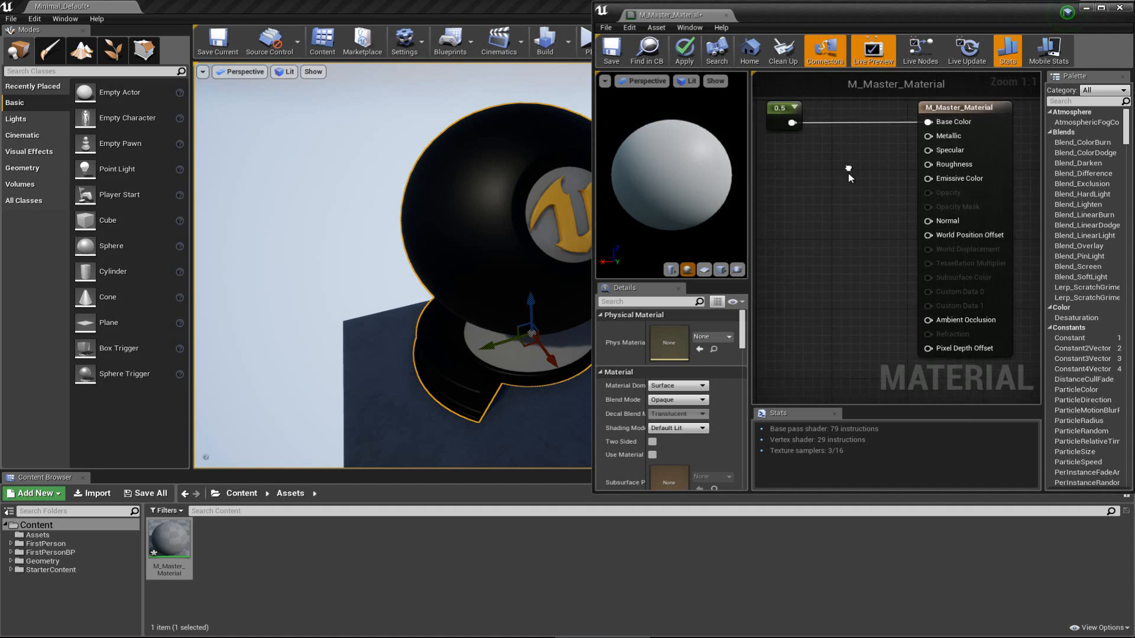
pyautogui.scroll(-1, 859, 176)
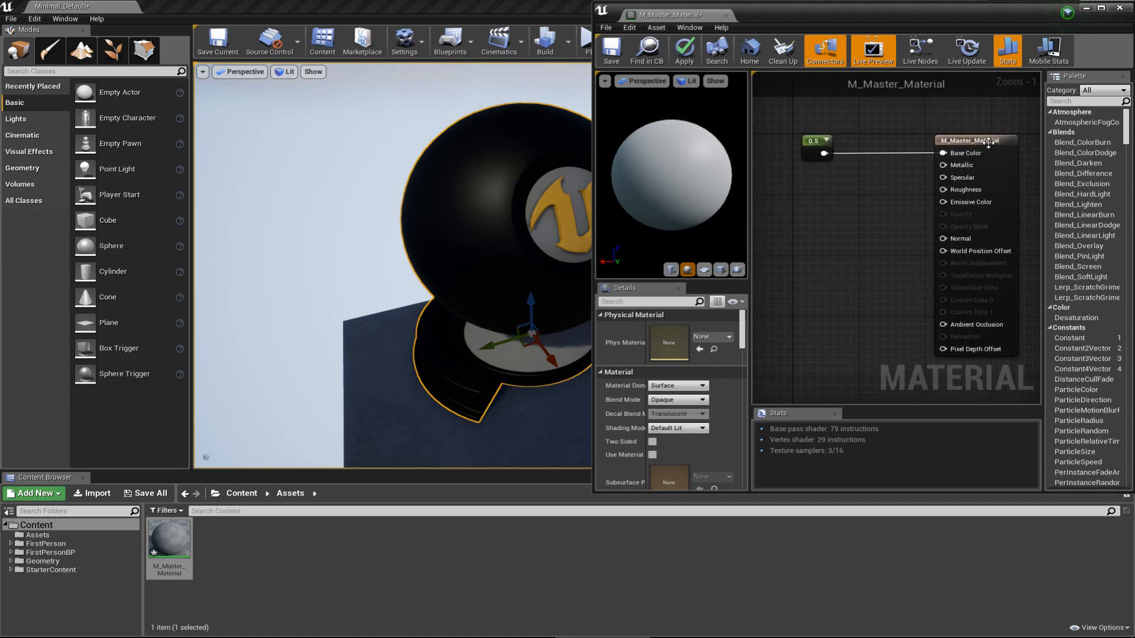
pyautogui.click(982, 140)
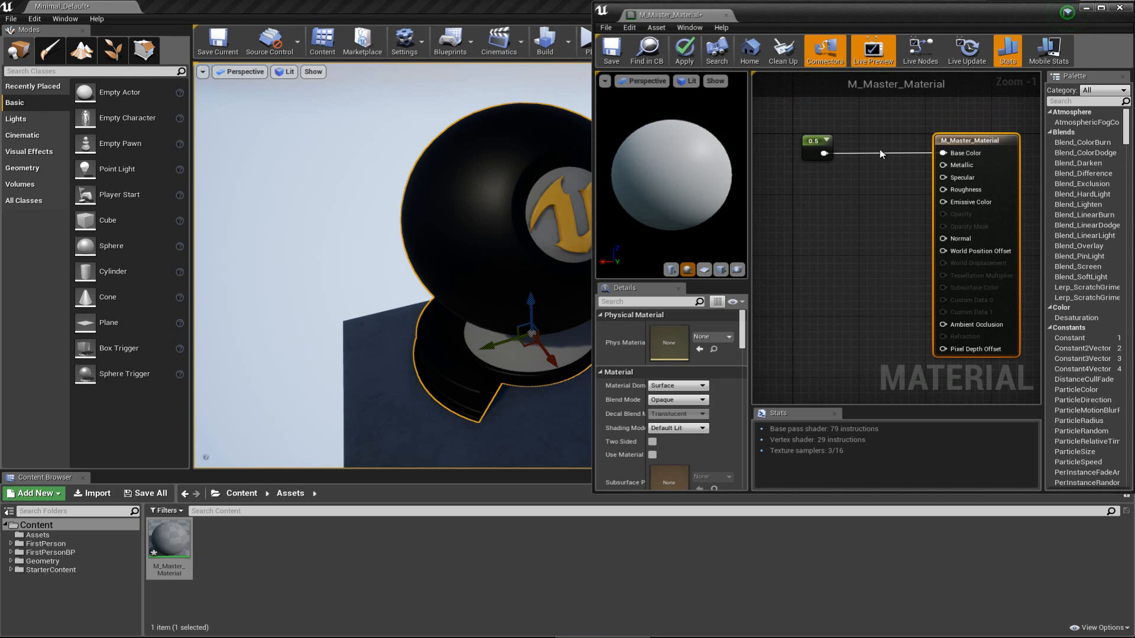
pyautogui.click(609, 55)
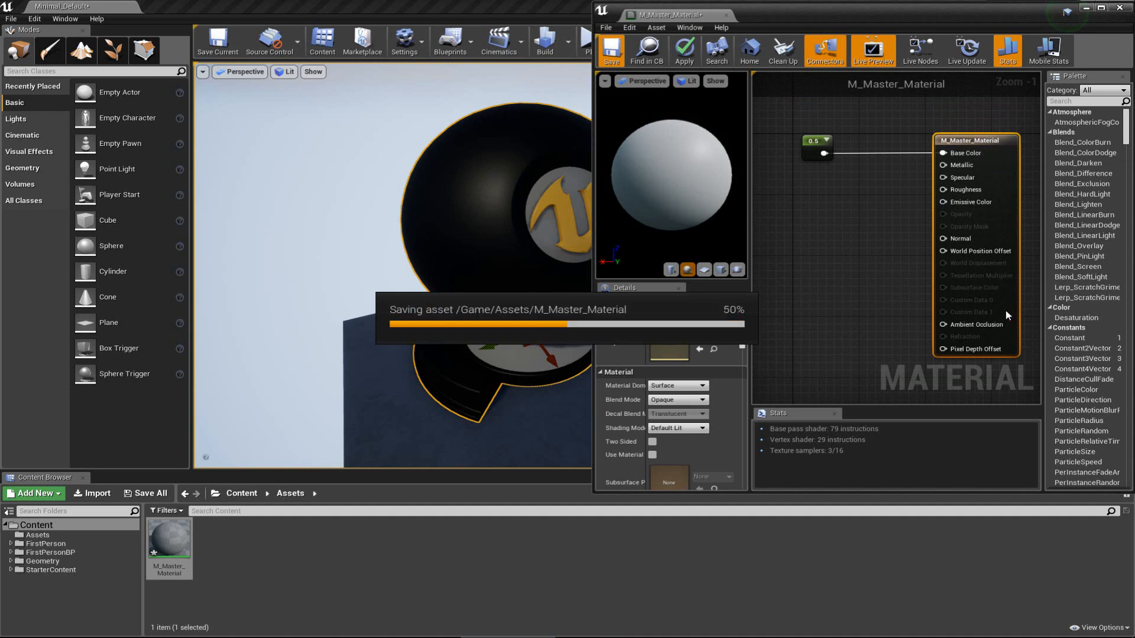
pyautogui.moveTo(507, 204); pyautogui.dragTo(551, 204)
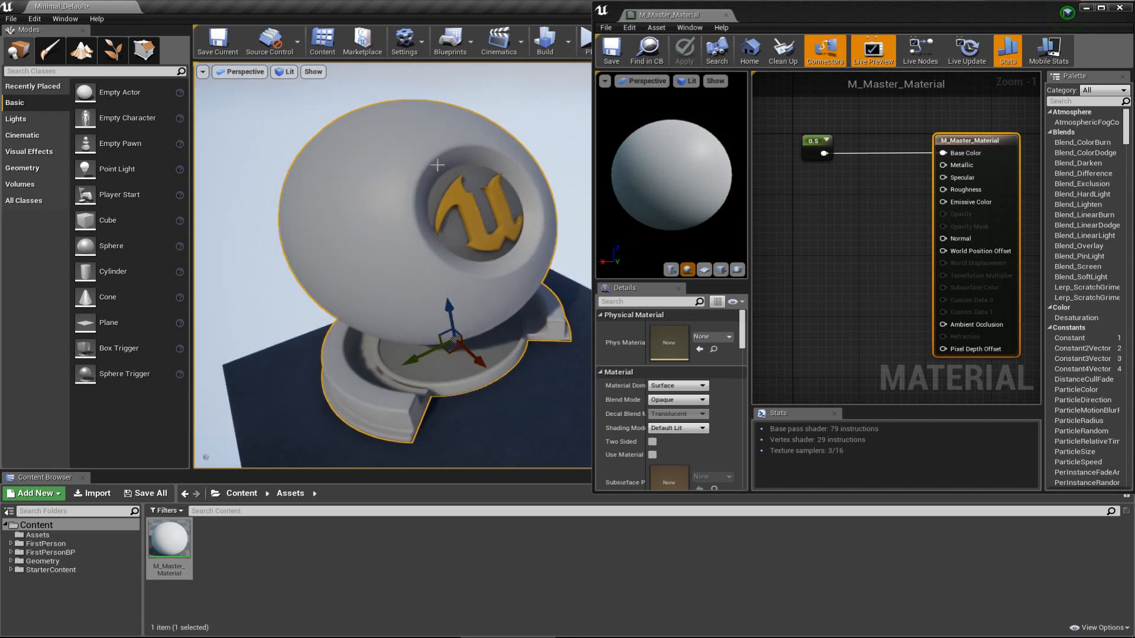
# Step: Set the Constant node's value to 0.75 and save the material to update the preview mesh
pyautogui.click(812, 142)
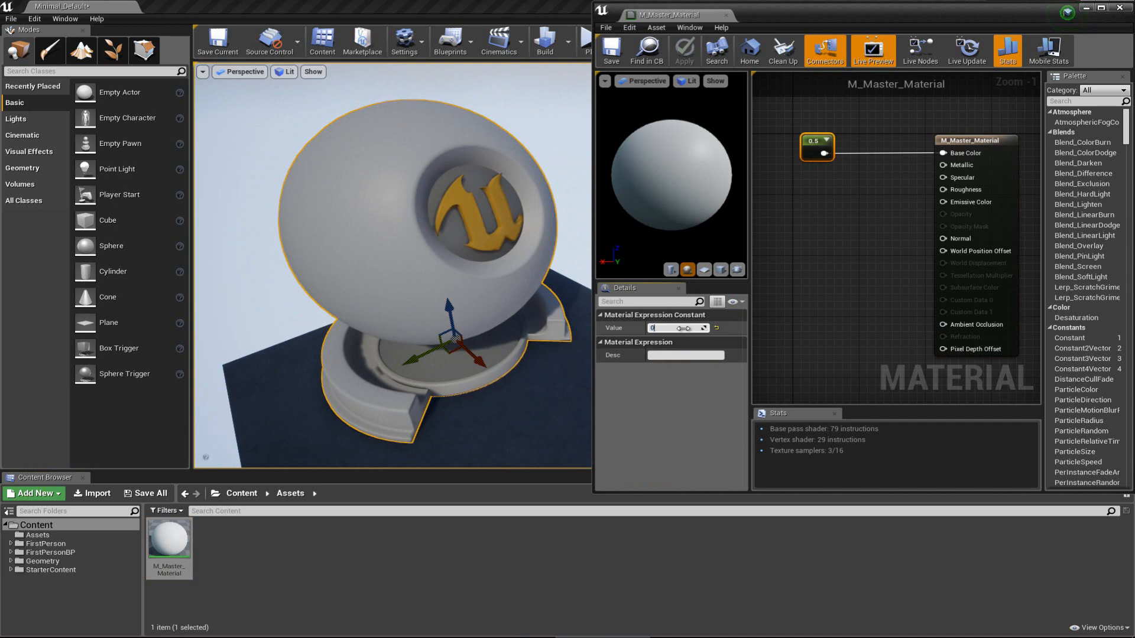
pyautogui.press('Return')
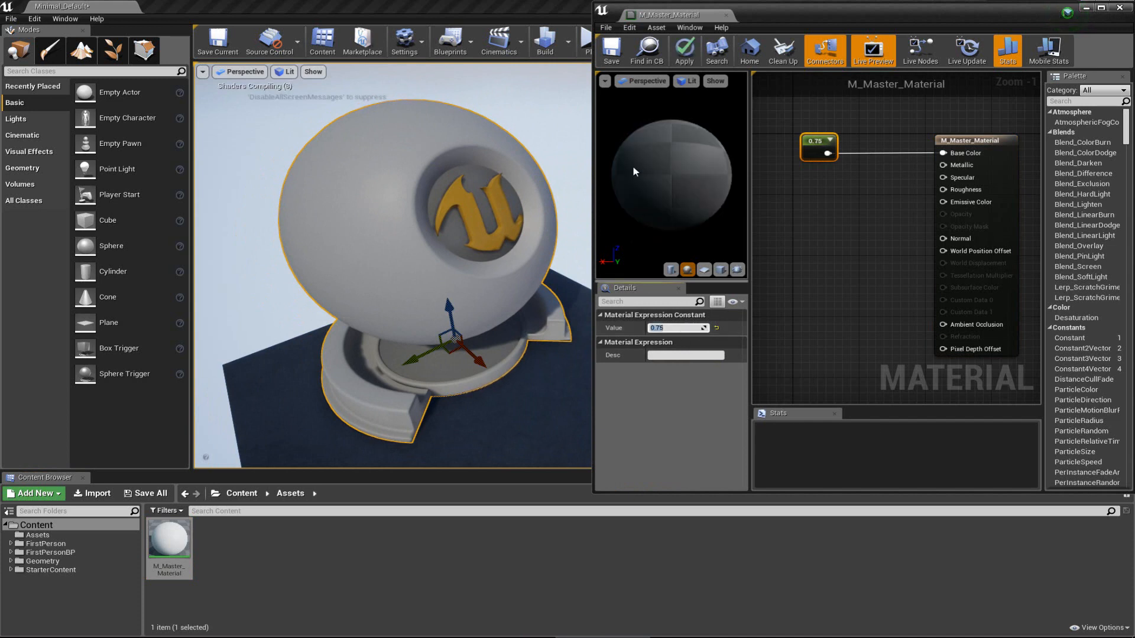
pyautogui.click(612, 53)
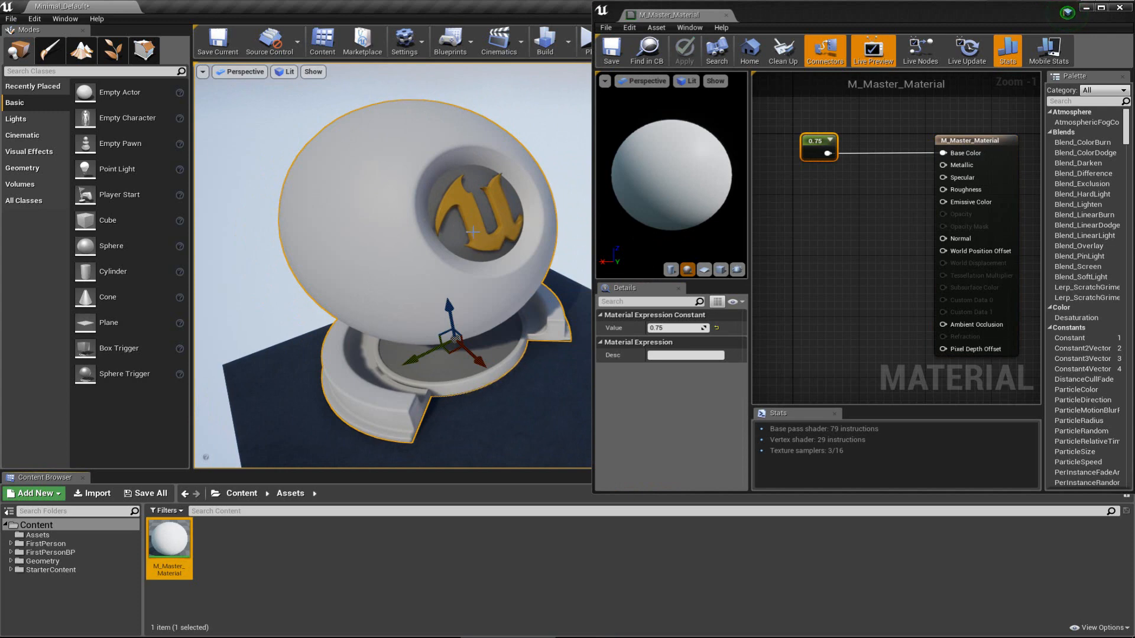
pyautogui.moveTo(473, 232); pyautogui.dragTo(466, 233, button='right')
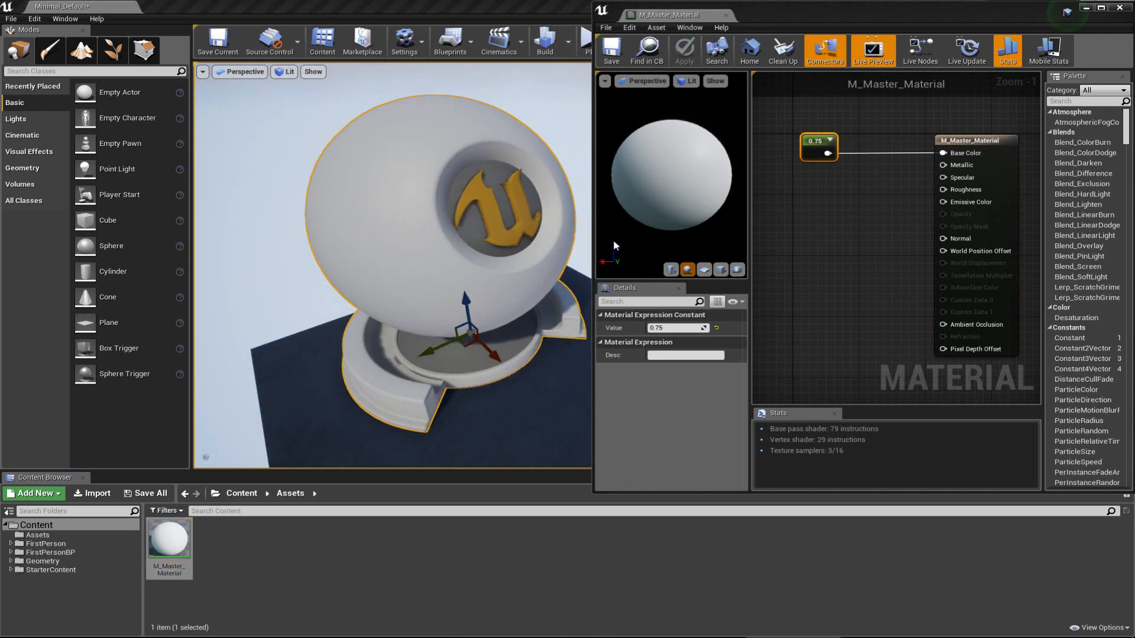
# Step: Maximize the material editor window and center the Constant and result nodes in the graph
pyautogui.moveTo(855, 20); pyautogui.dragTo(692, 35)
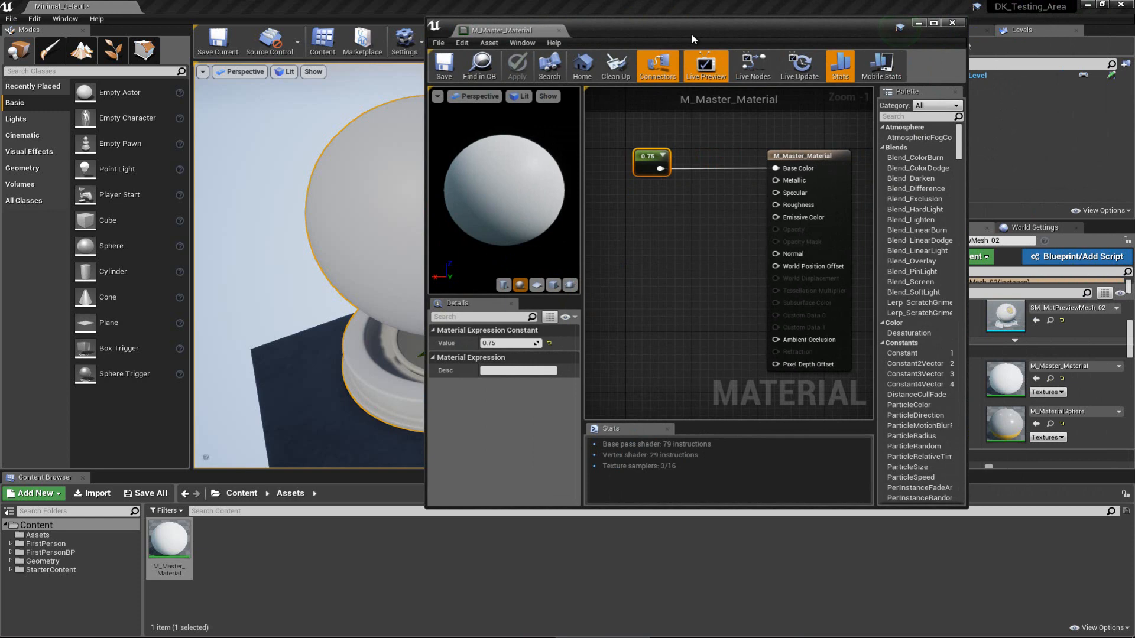
pyautogui.doubleClick(692, 35)
pyautogui.moveTo(435, 174); pyautogui.dragTo(538, 243, button='right')
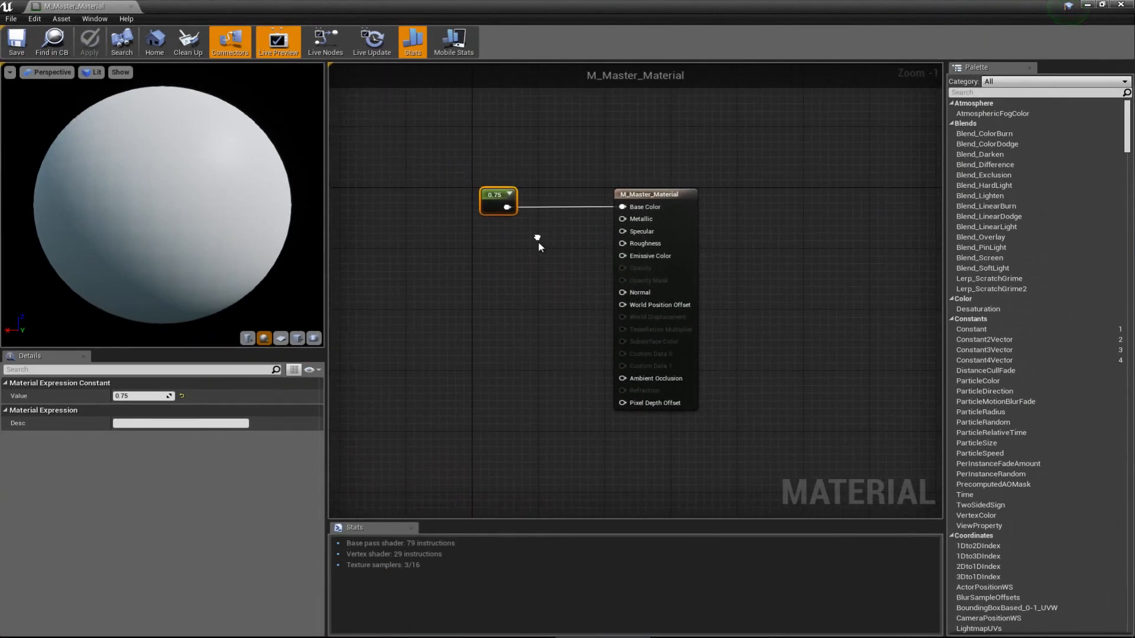
pyautogui.scroll(1, 489, 235)
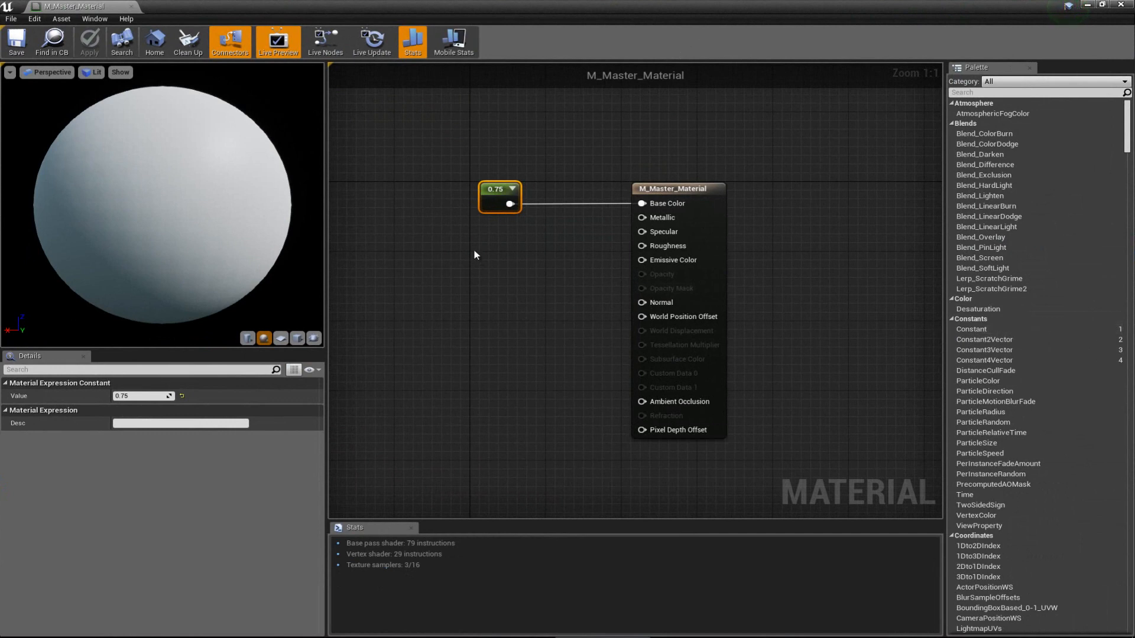
pyautogui.moveTo(479, 233); pyautogui.dragTo(543, 238, button='right')
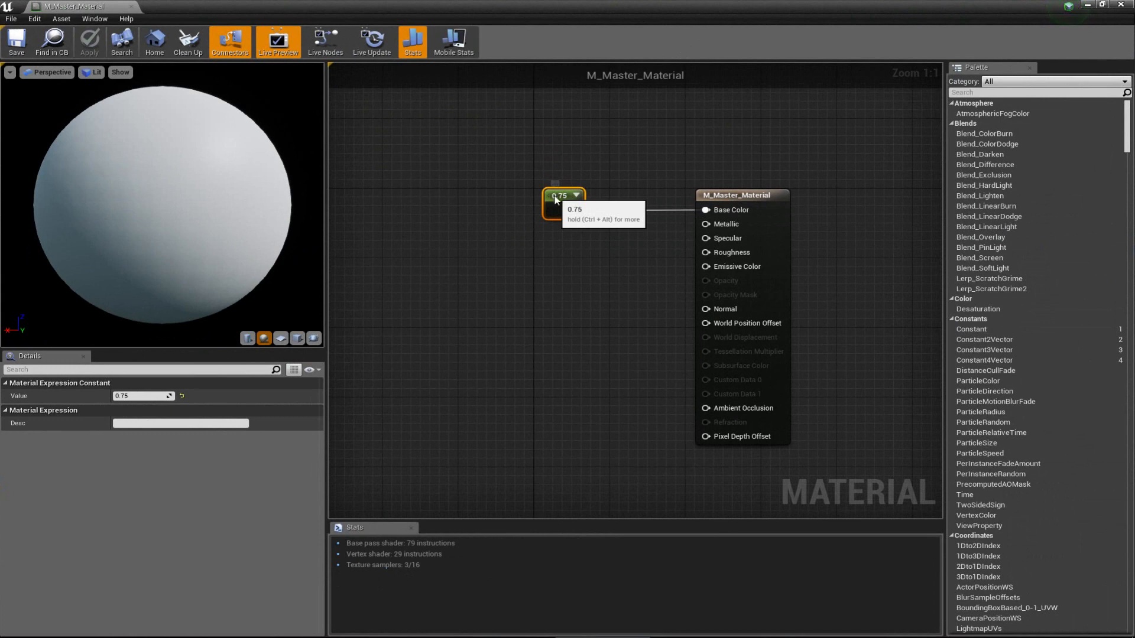
# Step: Replace the 0.75 Constant node with a Constant3Vector node, its output level with the result node's Base Color input
pyautogui.moveTo(554, 194); pyautogui.dragTo(565, 135)
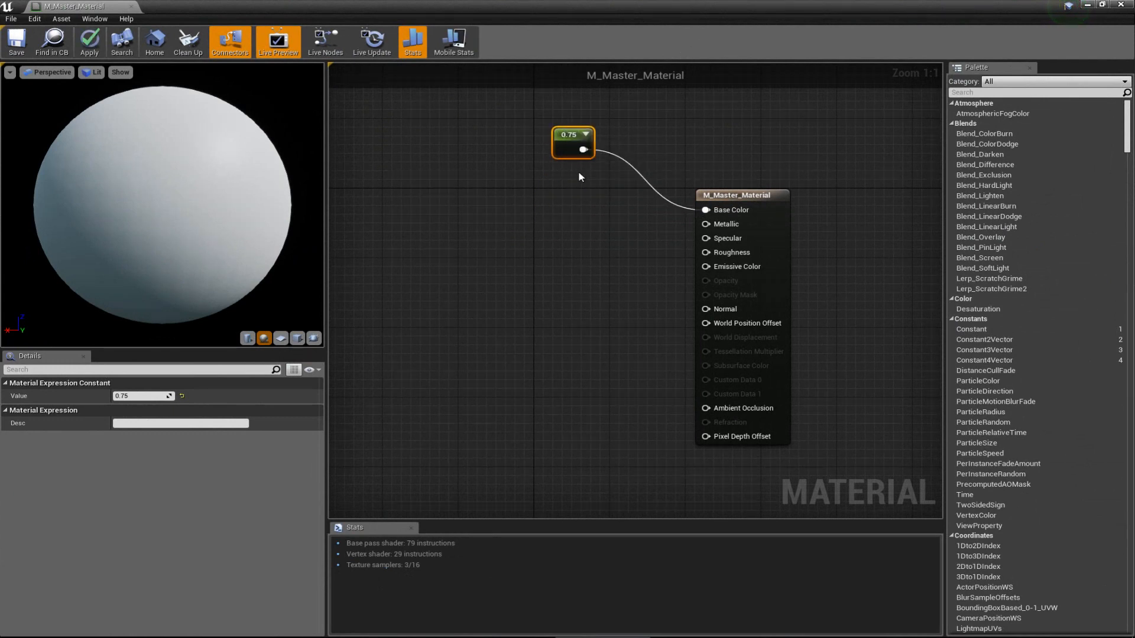
pyautogui.moveTo(569, 143); pyautogui.dragTo(574, 189)
pyautogui.press('Delete')
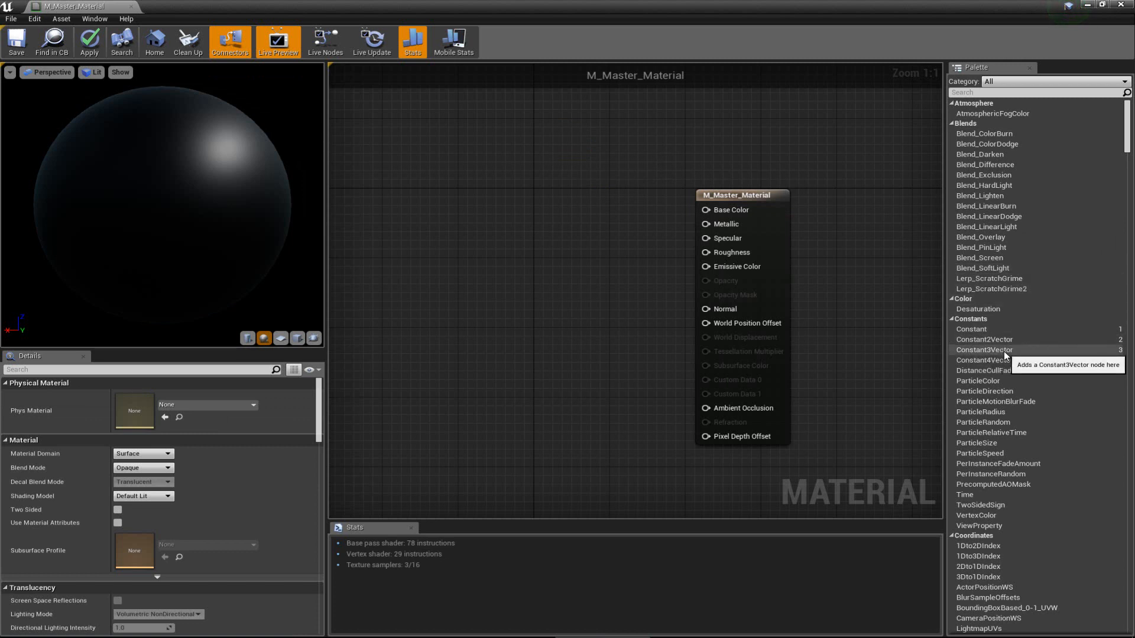
pyautogui.moveTo(999, 351); pyautogui.dragTo(541, 201)
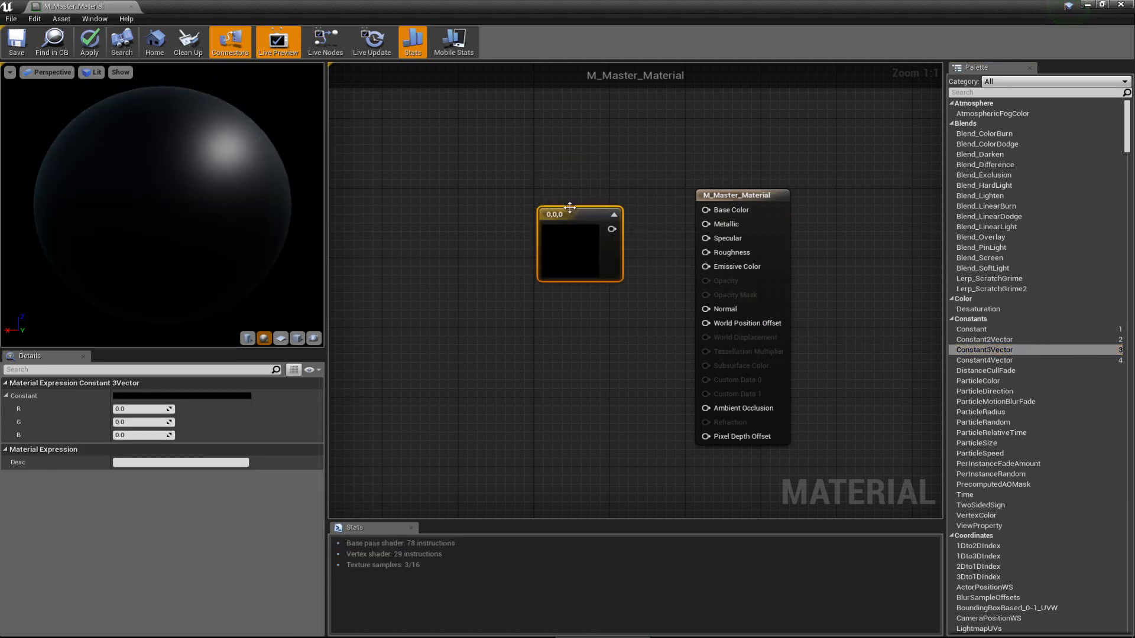
pyautogui.moveTo(569, 217); pyautogui.dragTo(547, 202)
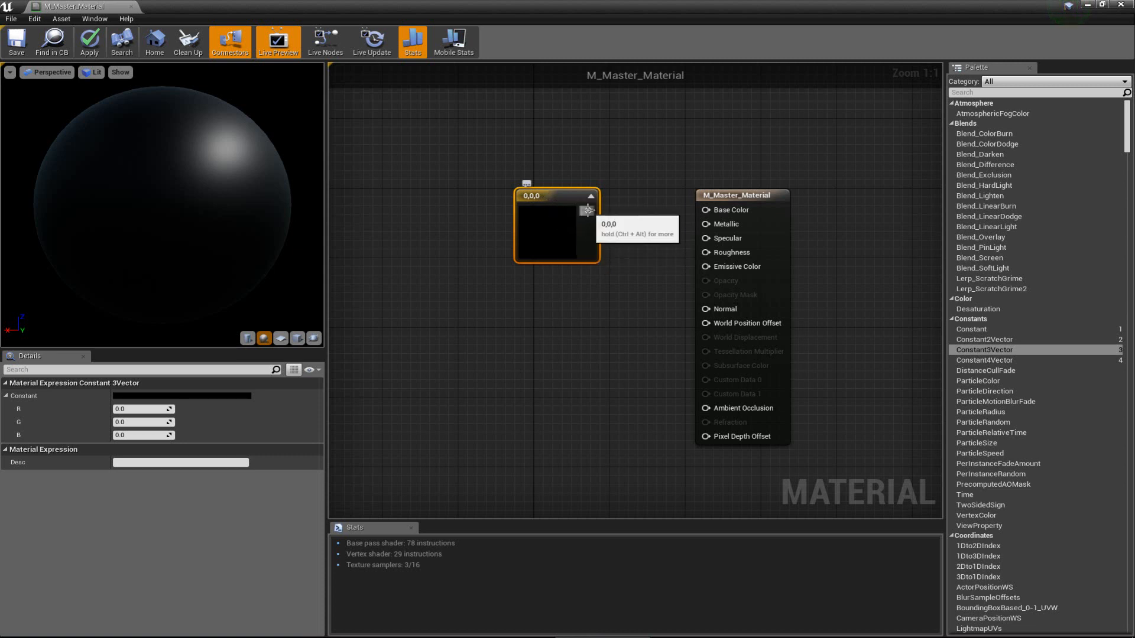
# Step: Connect the Constant3Vector output to the Base Color input, and compare its color picker with the diffuse color selector in 3ds Max
pyautogui.moveTo(588, 210); pyautogui.dragTo(714, 212)
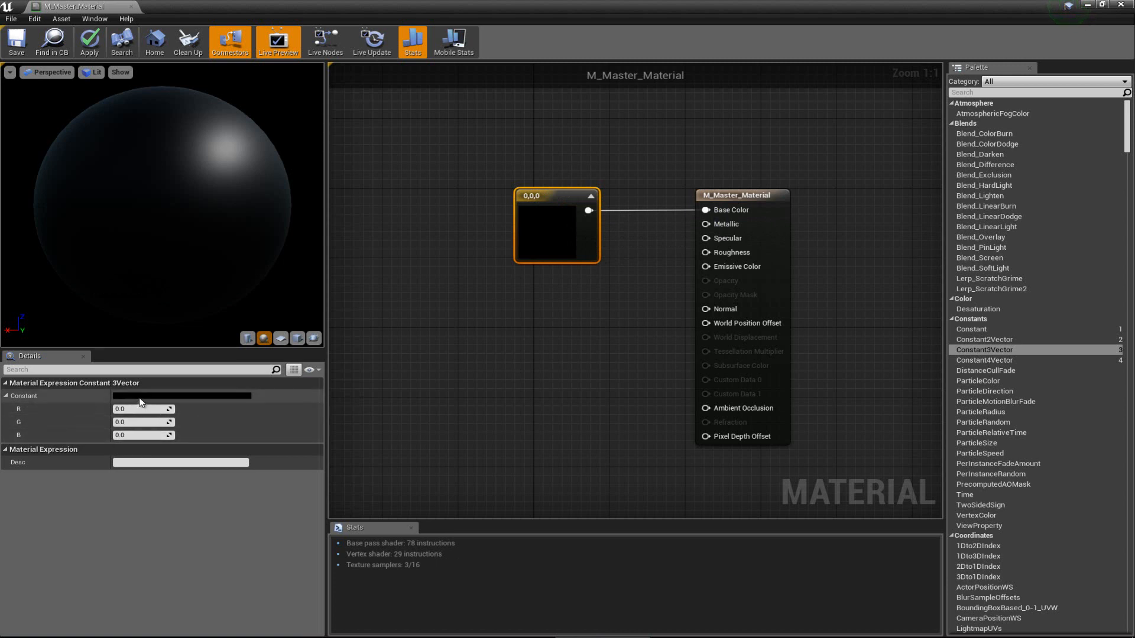
pyautogui.click(182, 396)
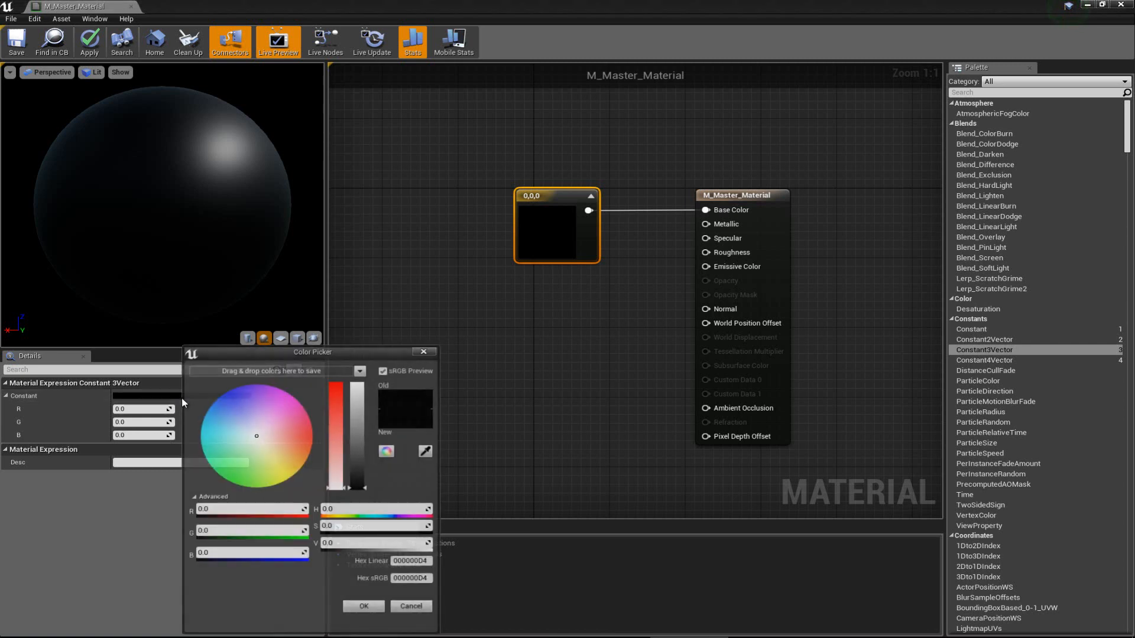
pyautogui.moveTo(282, 354); pyautogui.dragTo(332, 171)
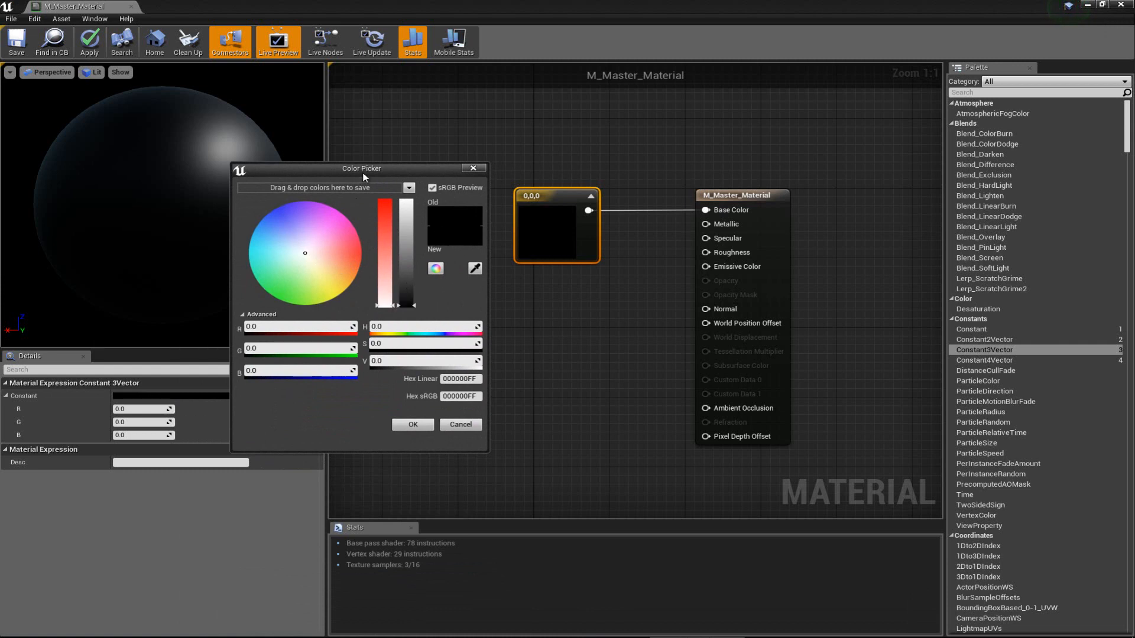
pyautogui.moveTo(364, 176); pyautogui.dragTo(474, 109)
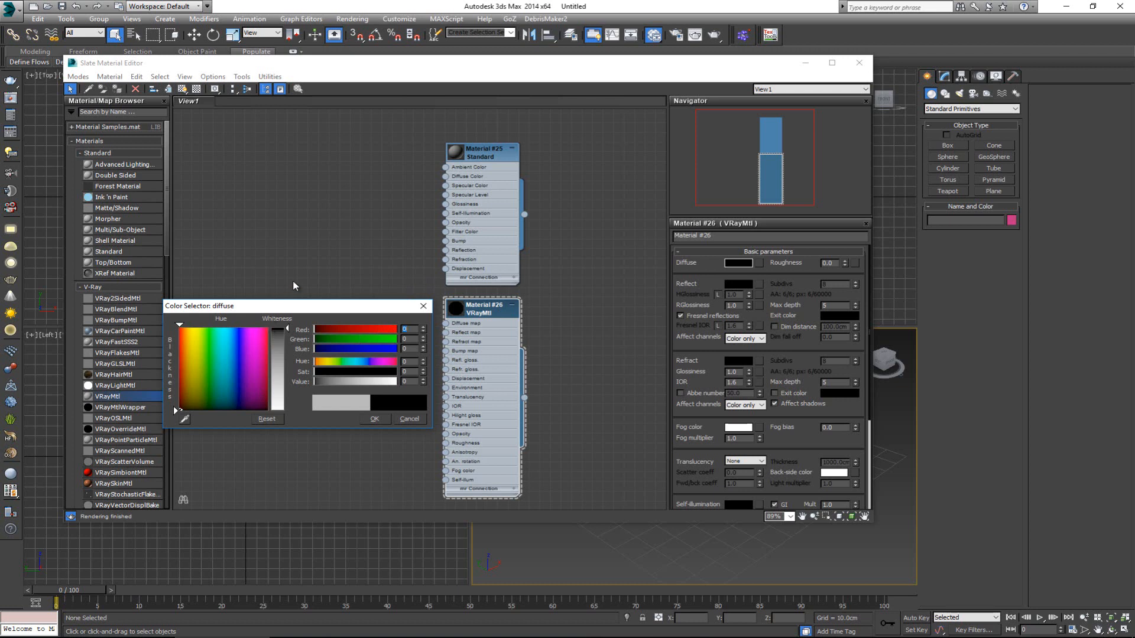
pyautogui.moveTo(276, 307); pyautogui.dragTo(278, 140)
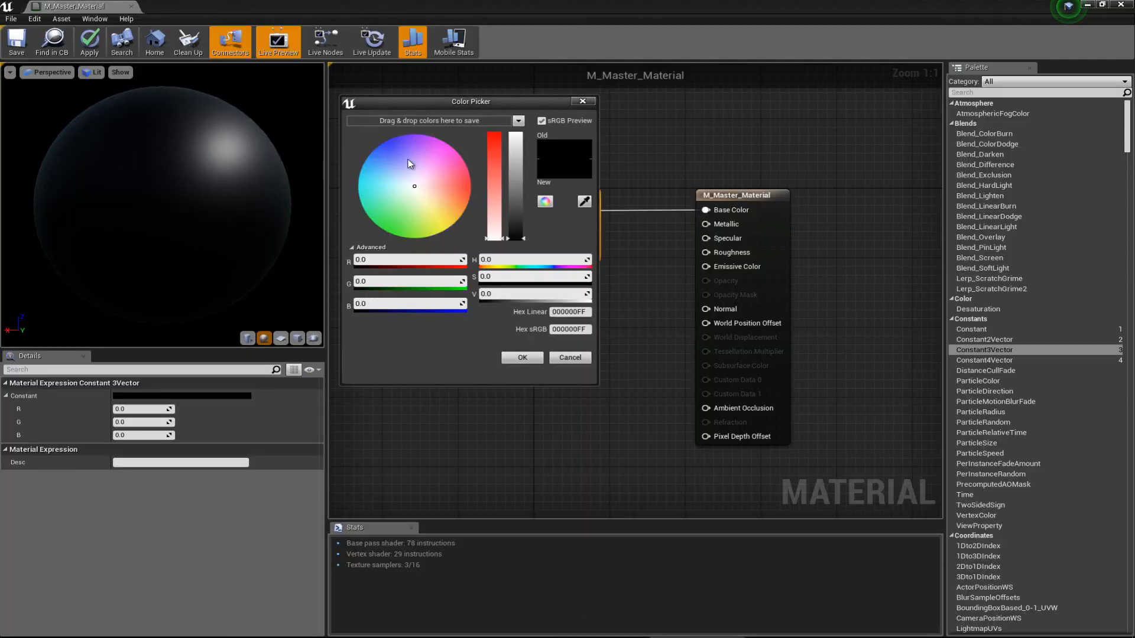
# Step: Set the Constant3Vector color to a light red of about R 0.922, G 0.0659, B 0.112
pyautogui.moveTo(410, 164)
pyautogui.mouseDown()
pyautogui.moveTo(392, 164)
pyautogui.moveTo(395, 156)
pyautogui.mouseUp()
pyautogui.click(522, 177)
pyautogui.moveTo(522, 177); pyautogui.dragTo(496, 155)
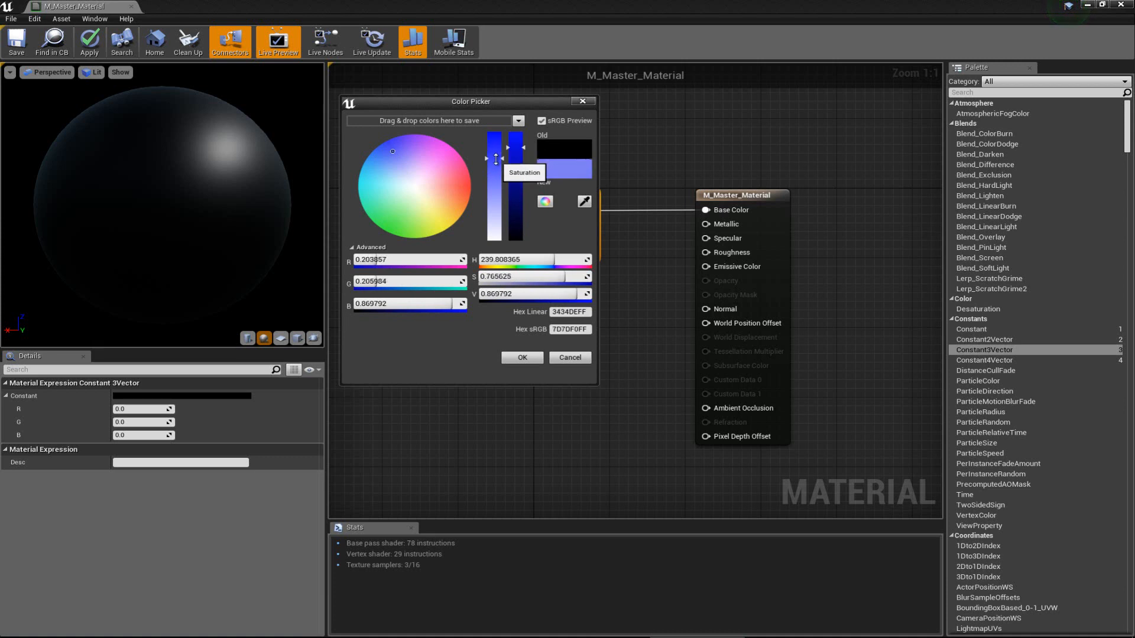
pyautogui.moveTo(417, 201); pyautogui.dragTo(401, 207)
pyautogui.moveTo(488, 167); pyautogui.dragTo(507, 154)
pyautogui.moveTo(459, 191); pyautogui.dragTo(474, 187)
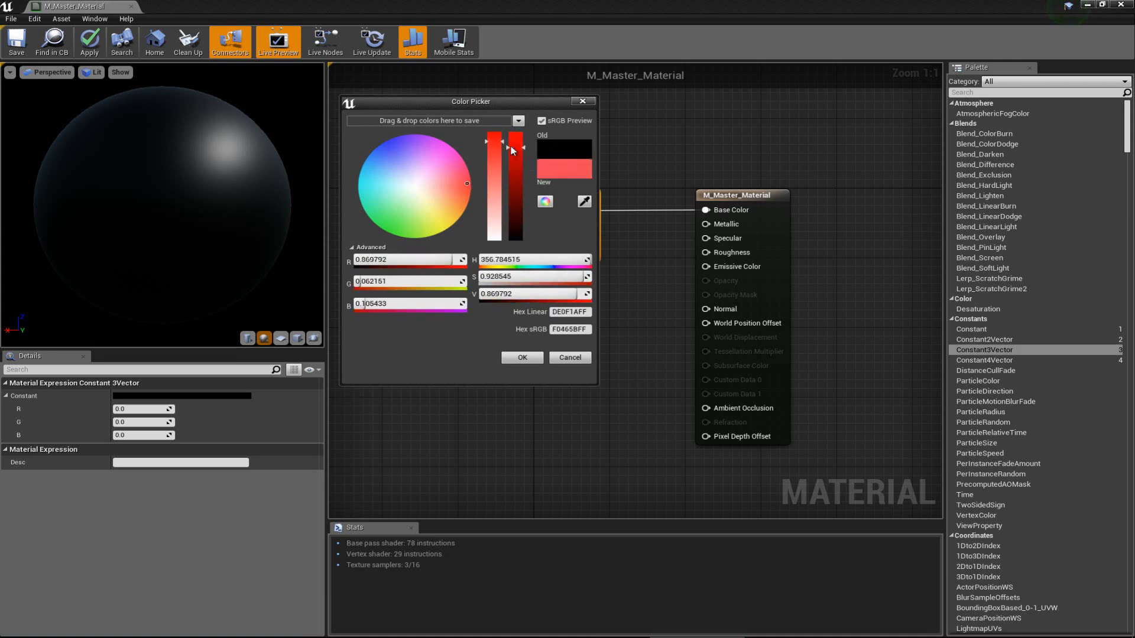
pyautogui.moveTo(512, 151); pyautogui.dragTo(512, 145)
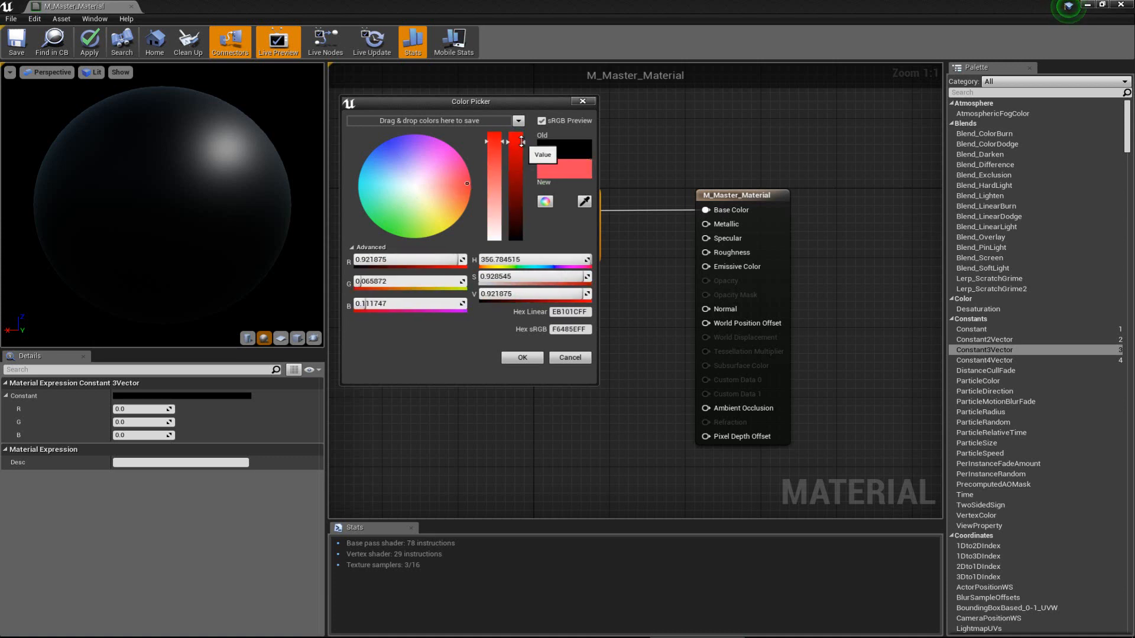
pyautogui.click(522, 359)
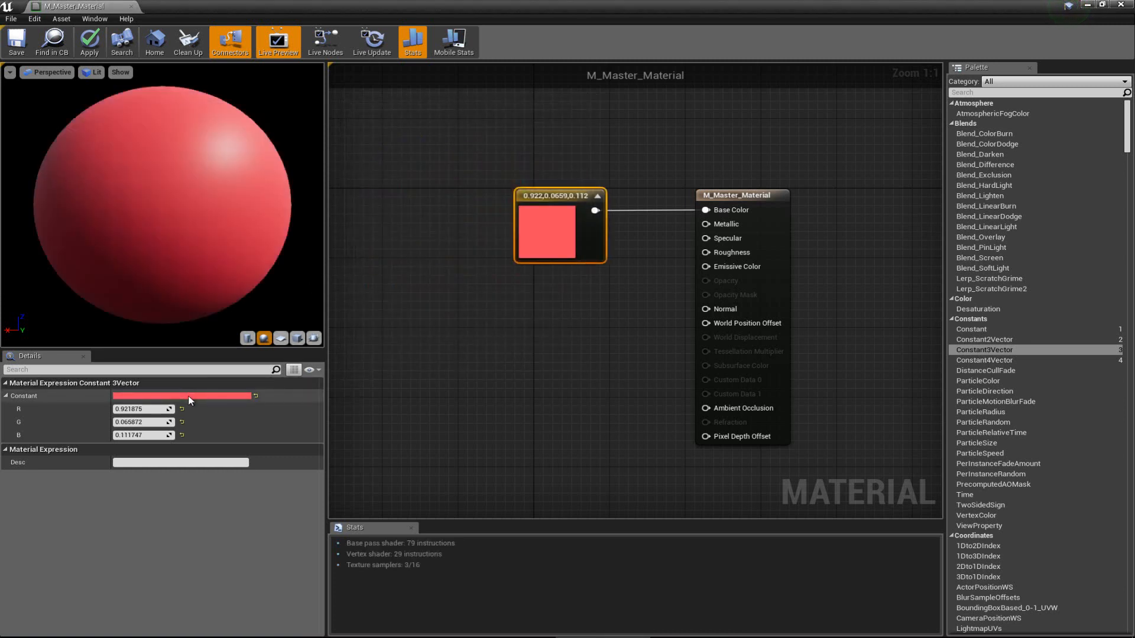
# Step: Save M_Master_Material with the red Base Color and inspect the preview mesh in the level viewport
pyautogui.click(725, 194)
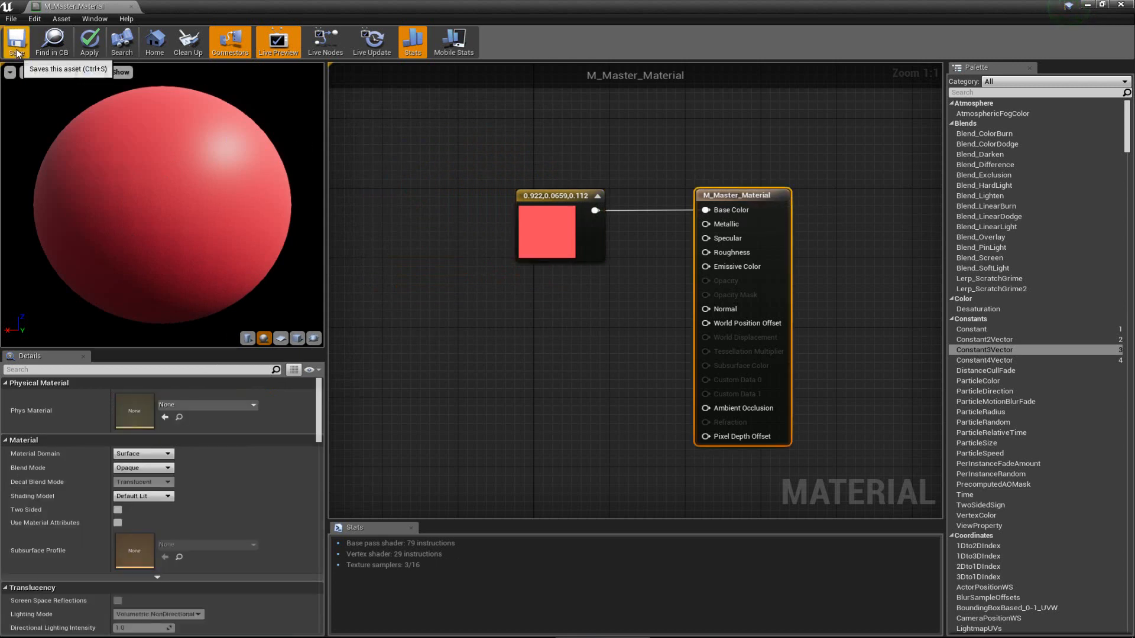
pyautogui.click(17, 52)
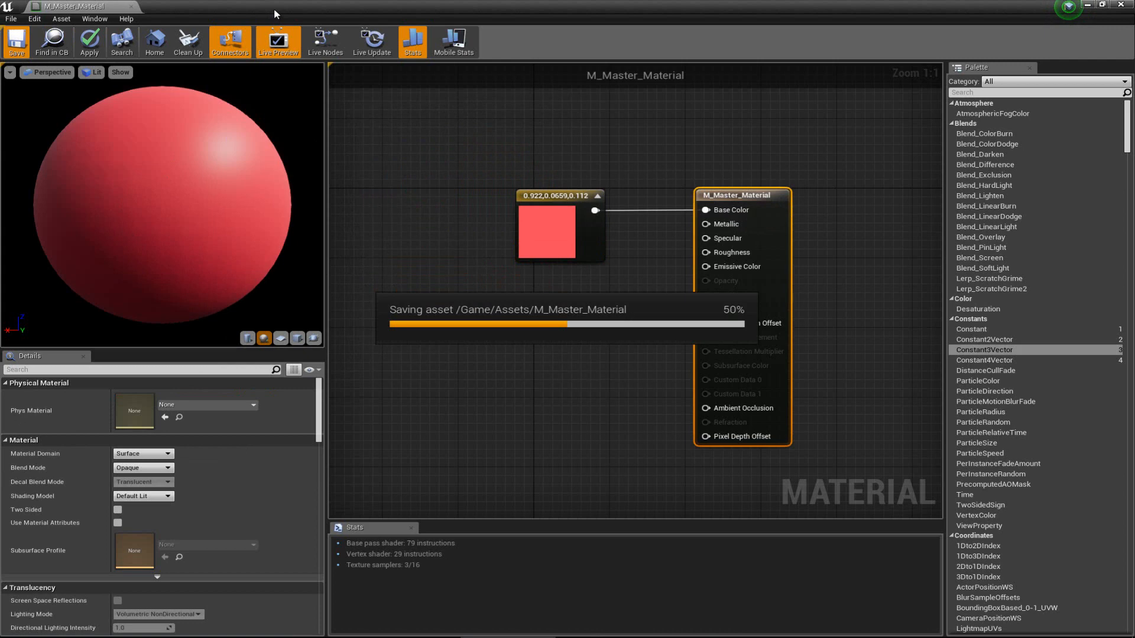
pyautogui.moveTo(278, 7); pyautogui.dragTo(905, 104)
pyautogui.keyDown('alt'); pyautogui.moveTo(609, 210); pyautogui.dragTo(352, 210); pyautogui.keyUp('alt')
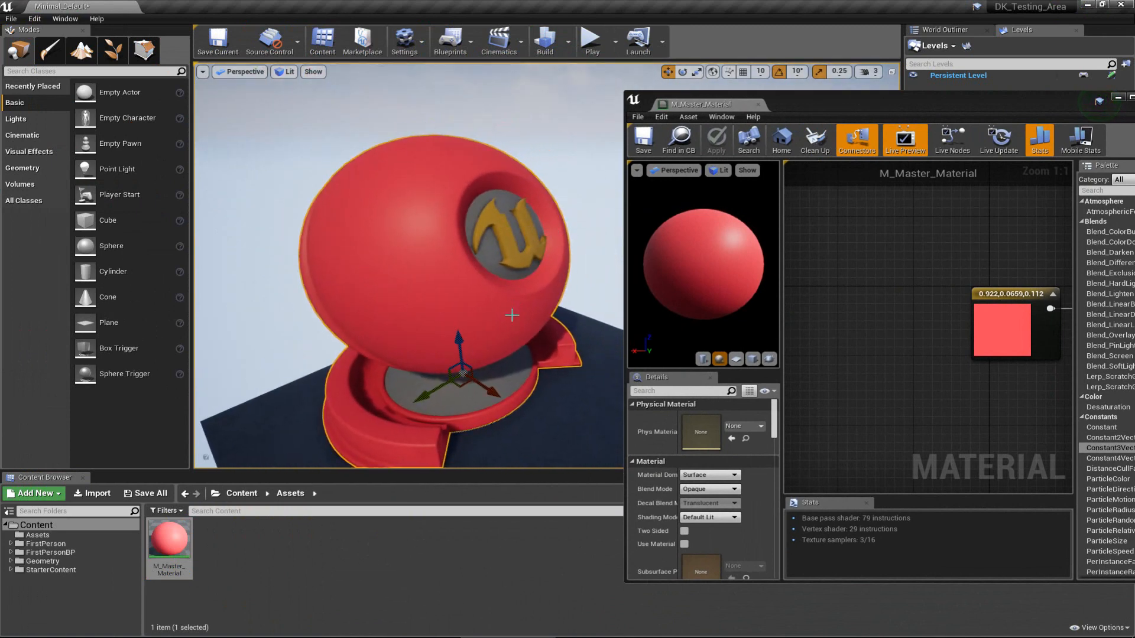
pyautogui.keyDown('alt'); pyautogui.moveTo(516, 399); pyautogui.dragTo(482, 398); pyautogui.keyUp('alt')
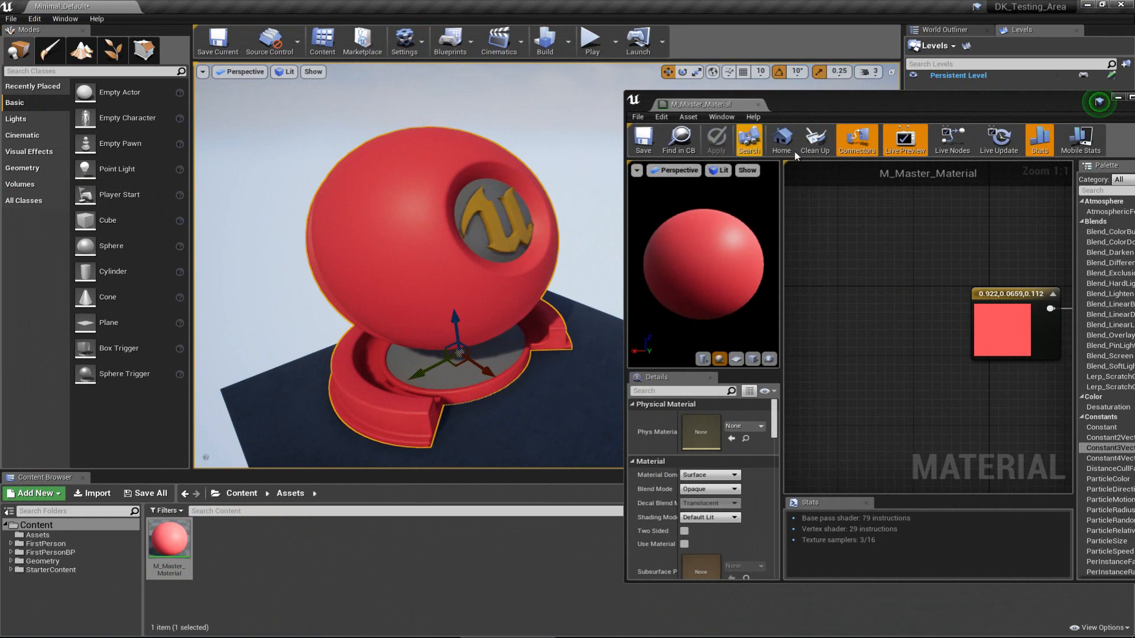
# Step: Maximize the material editor and shift the Constant3Vector and result nodes slightly left in the graph
pyautogui.moveTo(833, 101); pyautogui.dragTo(576, 64)
pyautogui.doubleClick(576, 64)
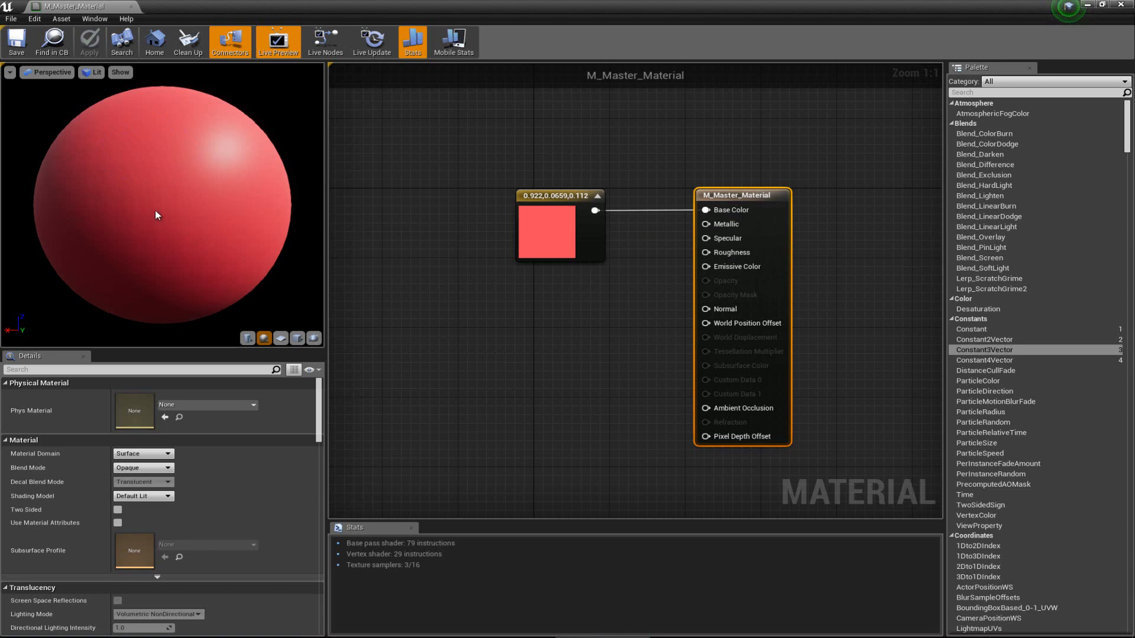
pyautogui.click(573, 285)
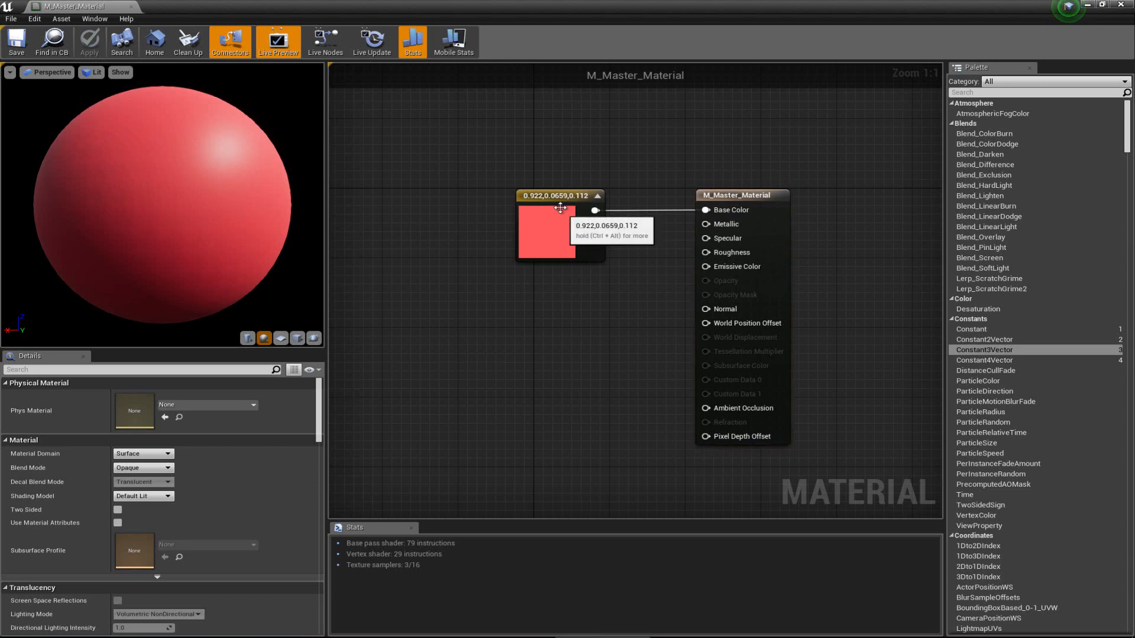
pyautogui.moveTo(561, 196); pyautogui.dragTo(530, 199)
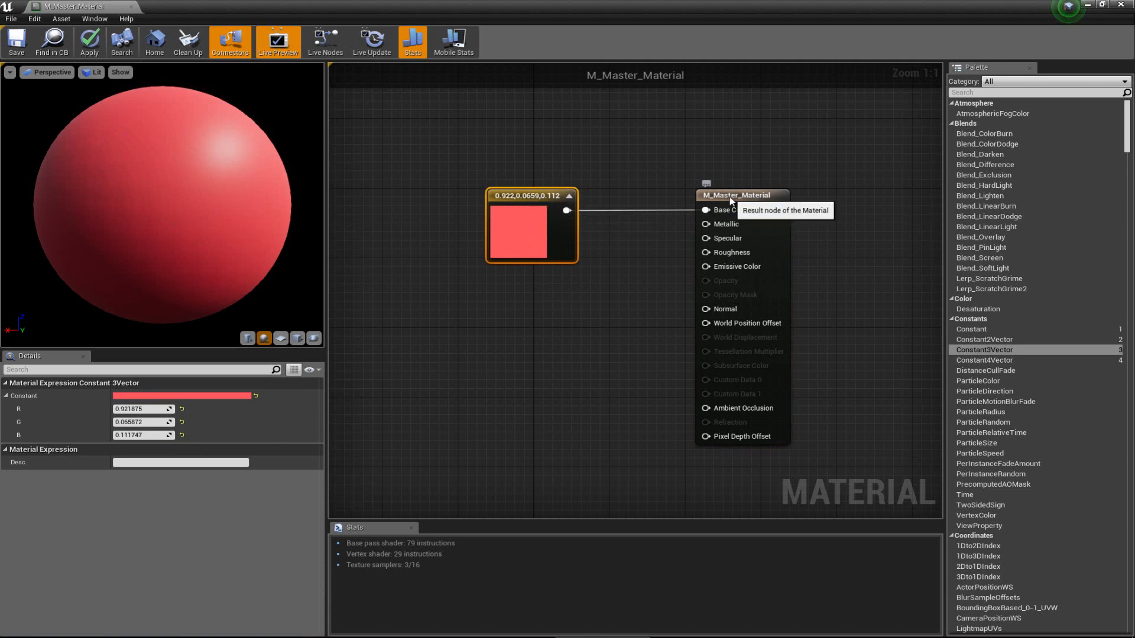
pyautogui.moveTo(732, 204); pyautogui.dragTo(701, 200)
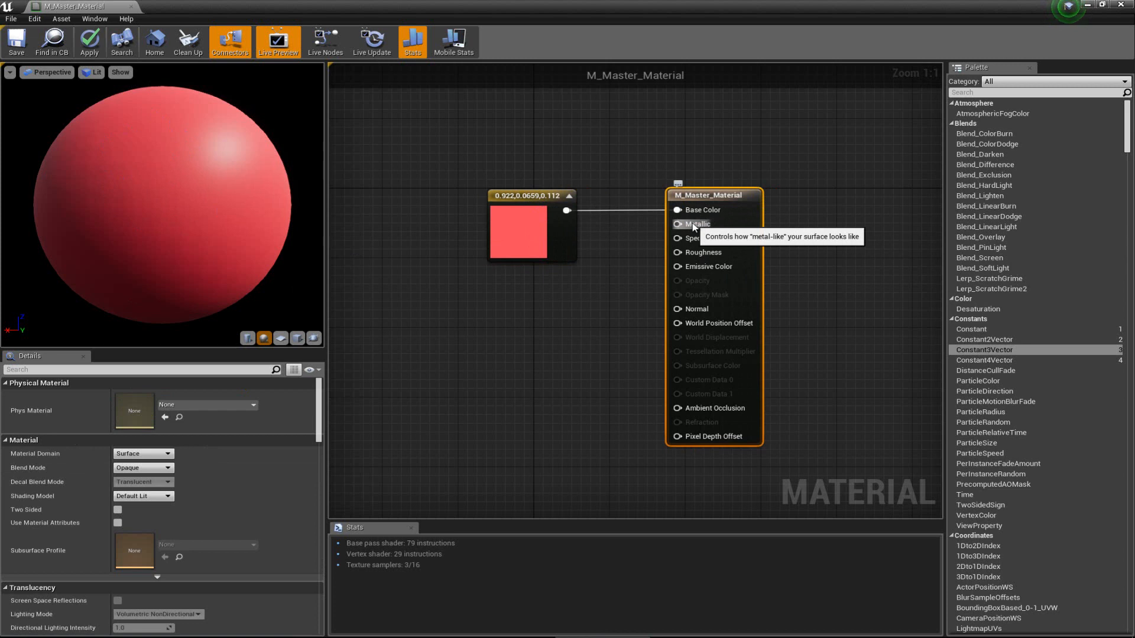
pyautogui.click(573, 290)
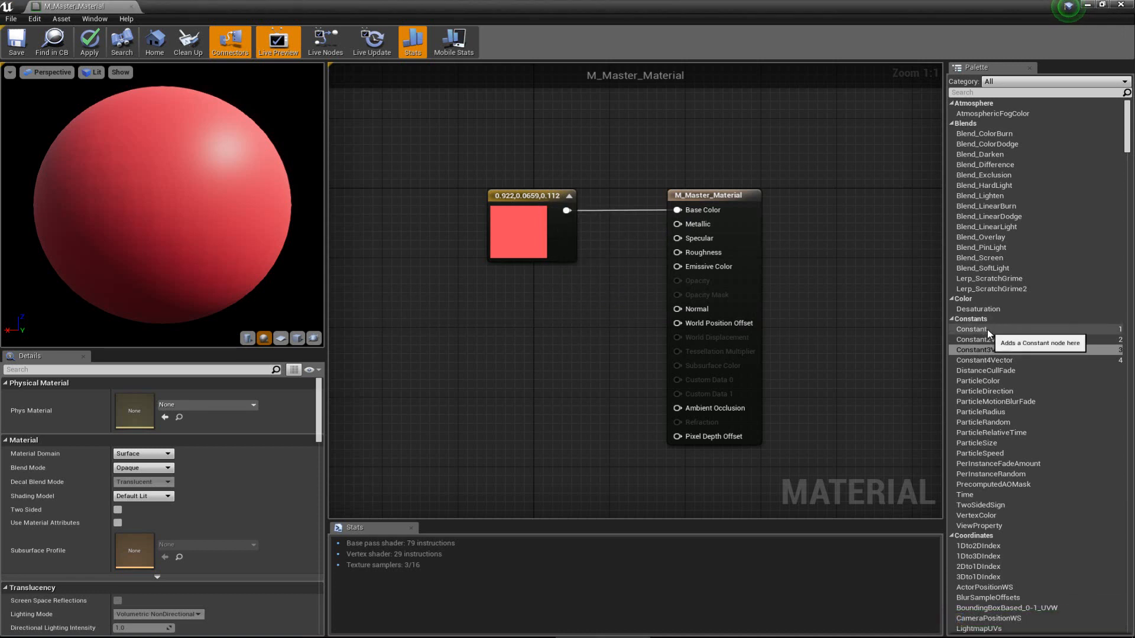
# Step: Add a Constant node below the Constant3Vector node and connect its output to the Metallic input
pyautogui.click(547, 286)
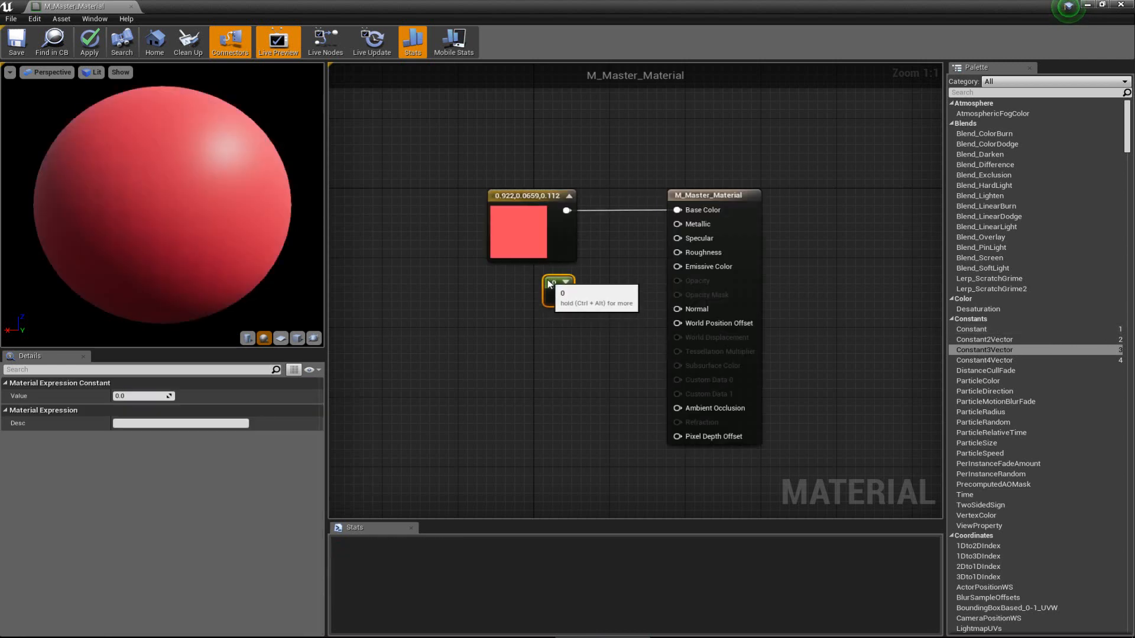
pyautogui.press('Delete')
pyautogui.rightClick(514, 295)
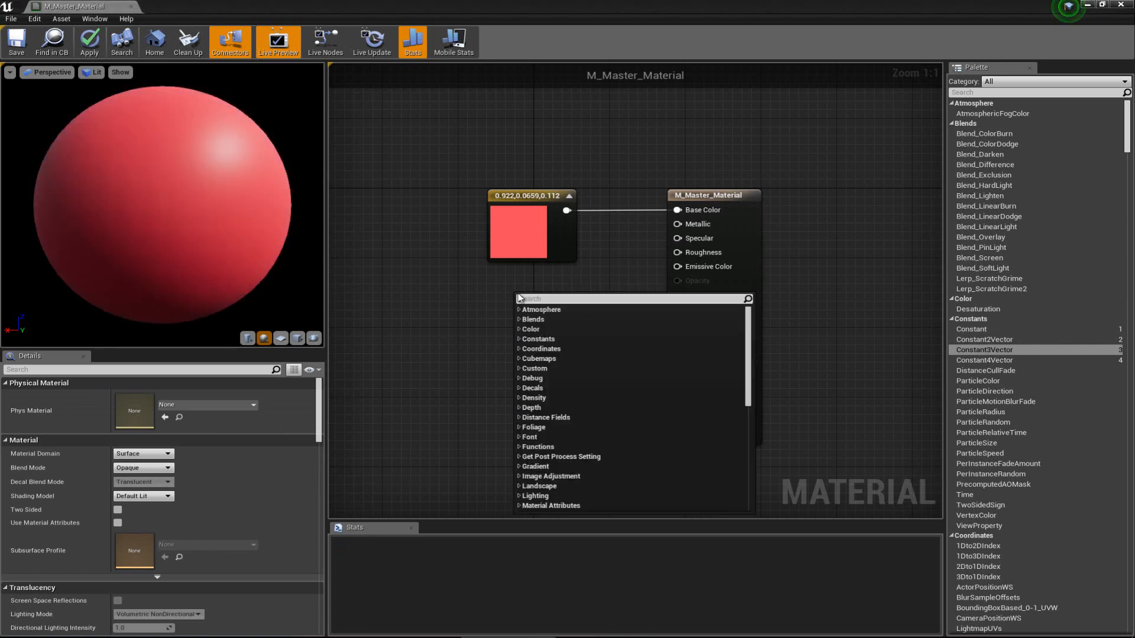
pyautogui.write('cont')
pyautogui.press('BackSpace')
pyautogui.write('s')
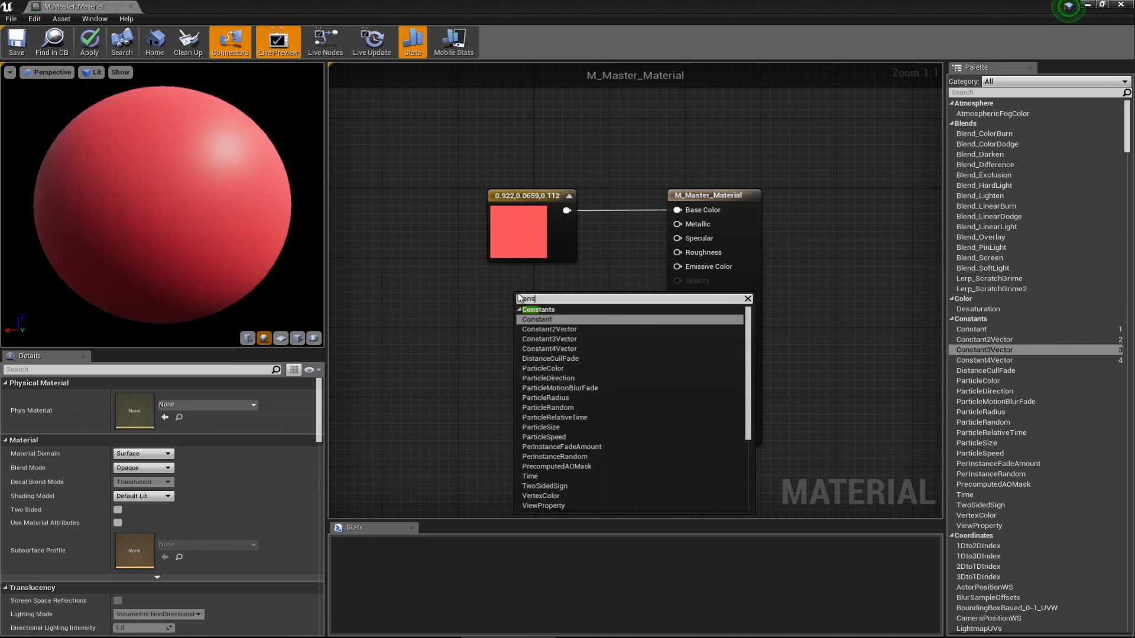
pyautogui.click(551, 319)
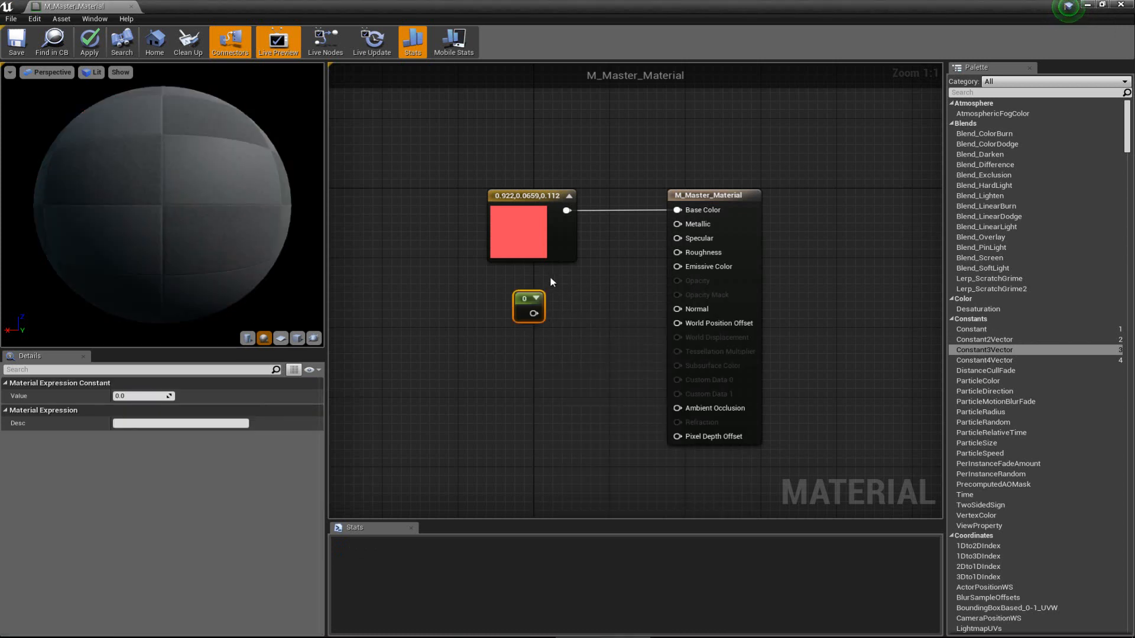
pyautogui.moveTo(515, 310); pyautogui.dragTo(690, 225)
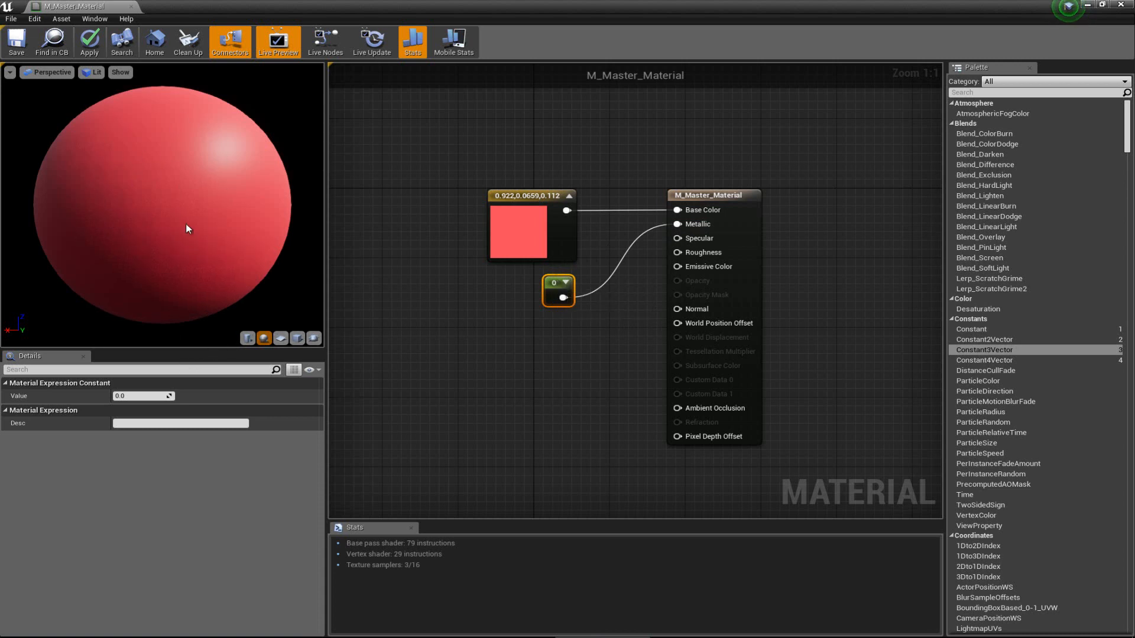
# Step: Set the Metallic Constant node's value to 1 and save the material
pyautogui.click(134, 396)
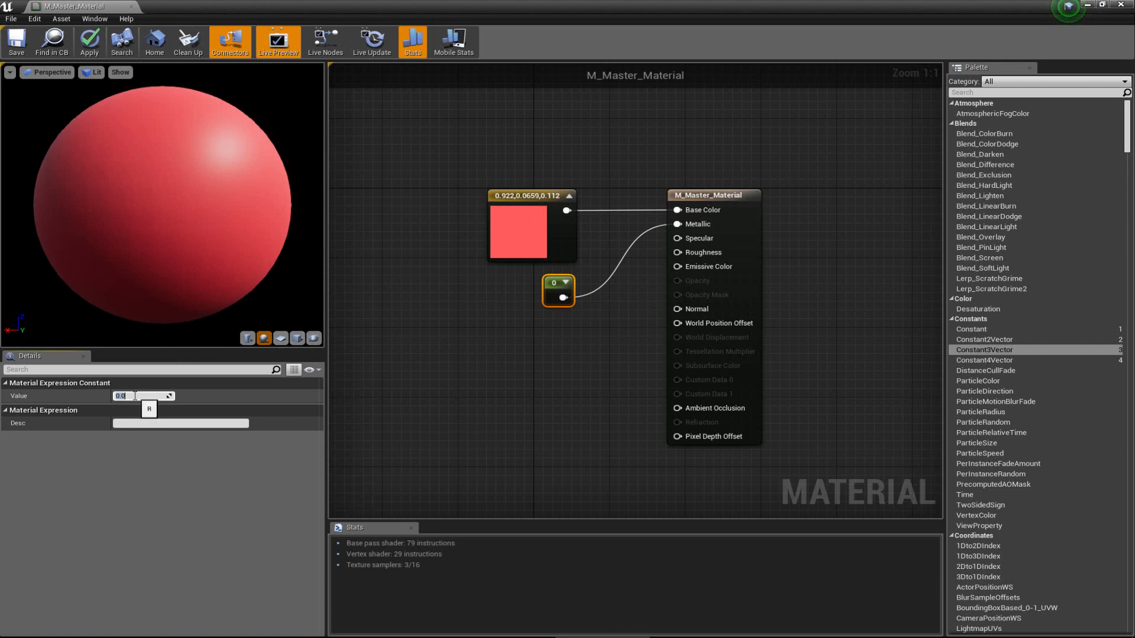
pyautogui.write('1')
pyautogui.press('Return')
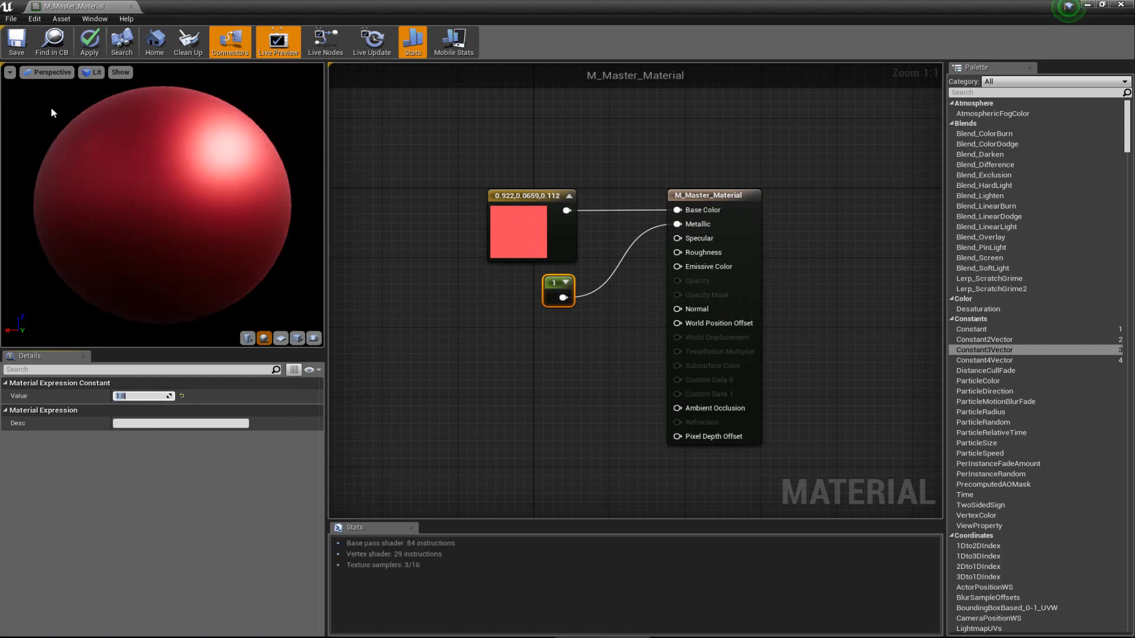
pyautogui.click(18, 52)
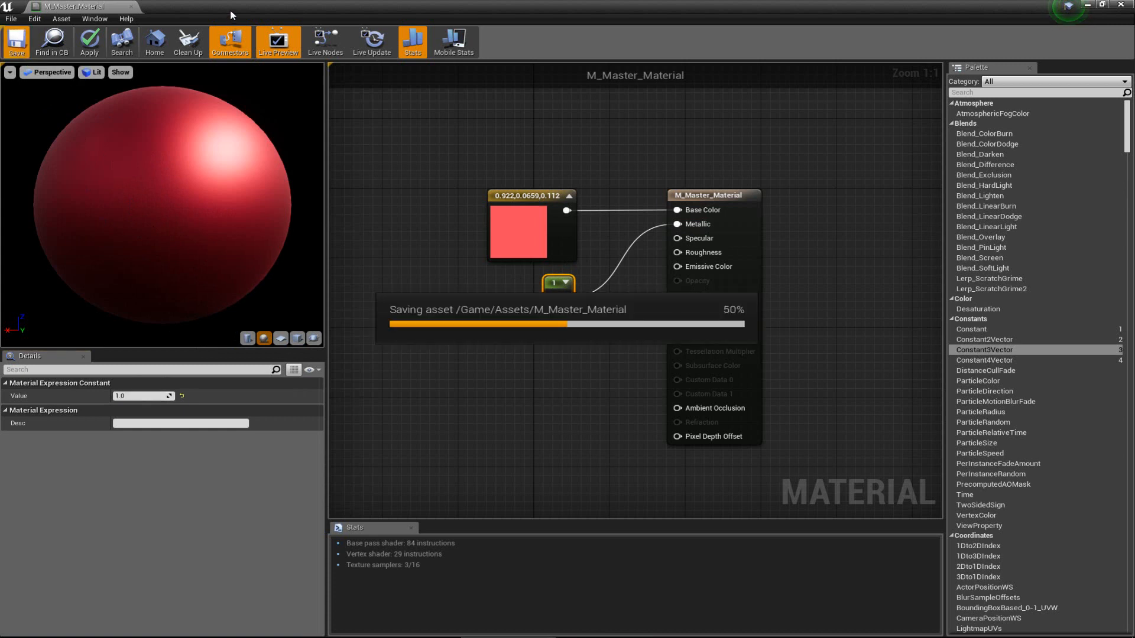
# Step: Inspect the metallic red preview mesh in the level viewport and return to the maximized material editor
pyautogui.moveTo(214, 5); pyautogui.dragTo(804, 37)
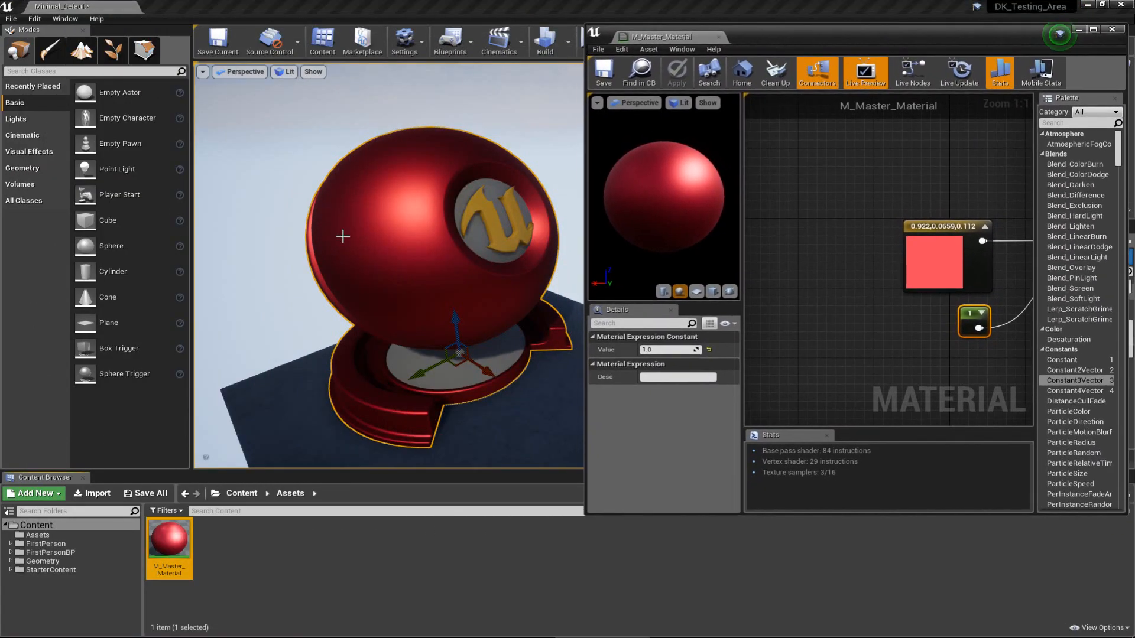
pyautogui.keyDown('alt'); pyautogui.moveTo(343, 236); pyautogui.dragTo(374, 255); pyautogui.keyUp('alt')
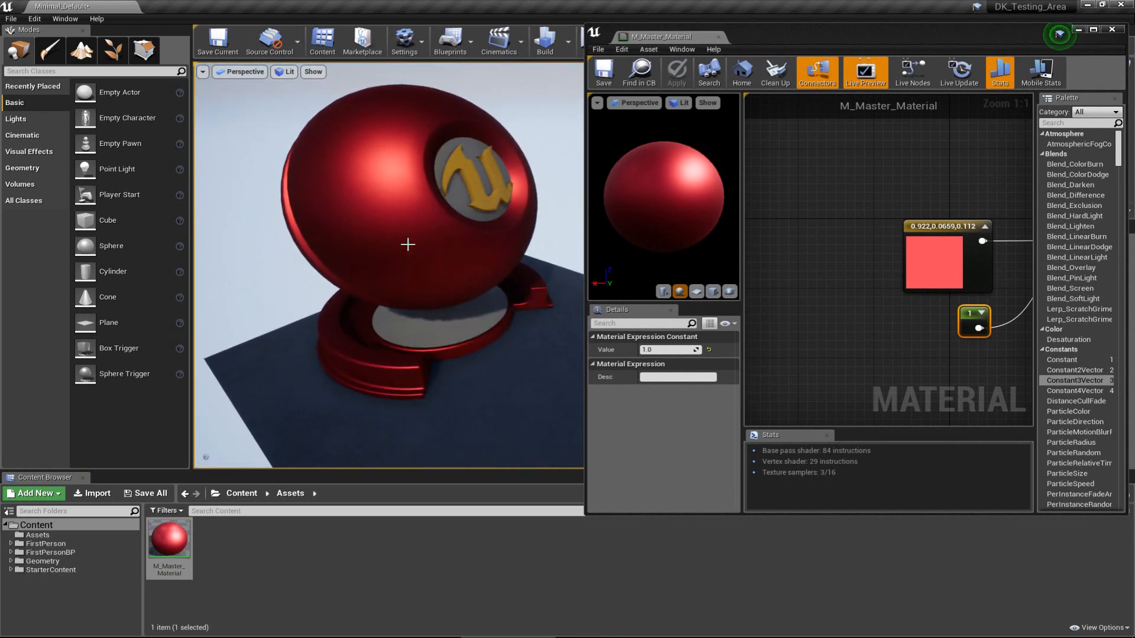
pyautogui.doubleClick(758, 43)
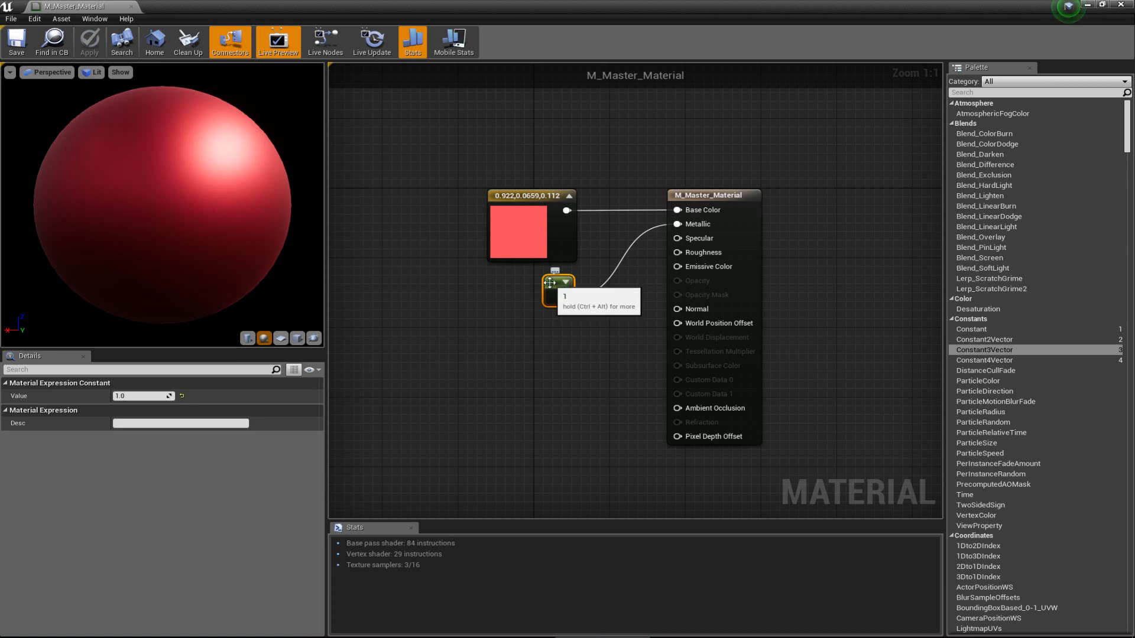
# Step: Duplicate the Metallic Constant node directly below it and connect the copy to the Roughness input
pyautogui.click(555, 341)
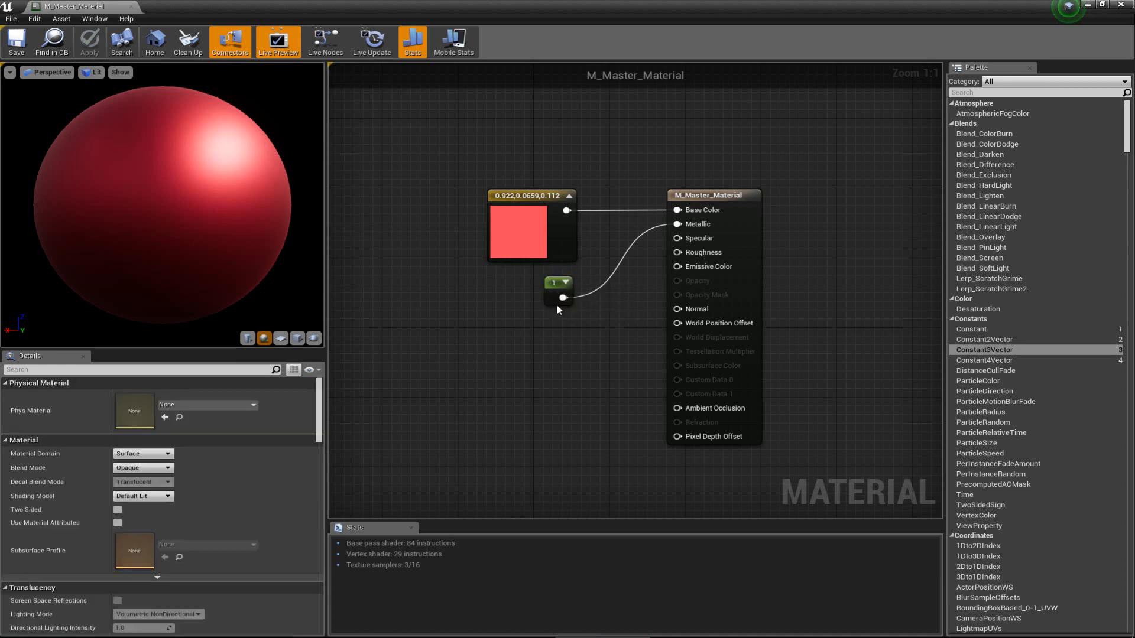
pyautogui.click(542, 287)
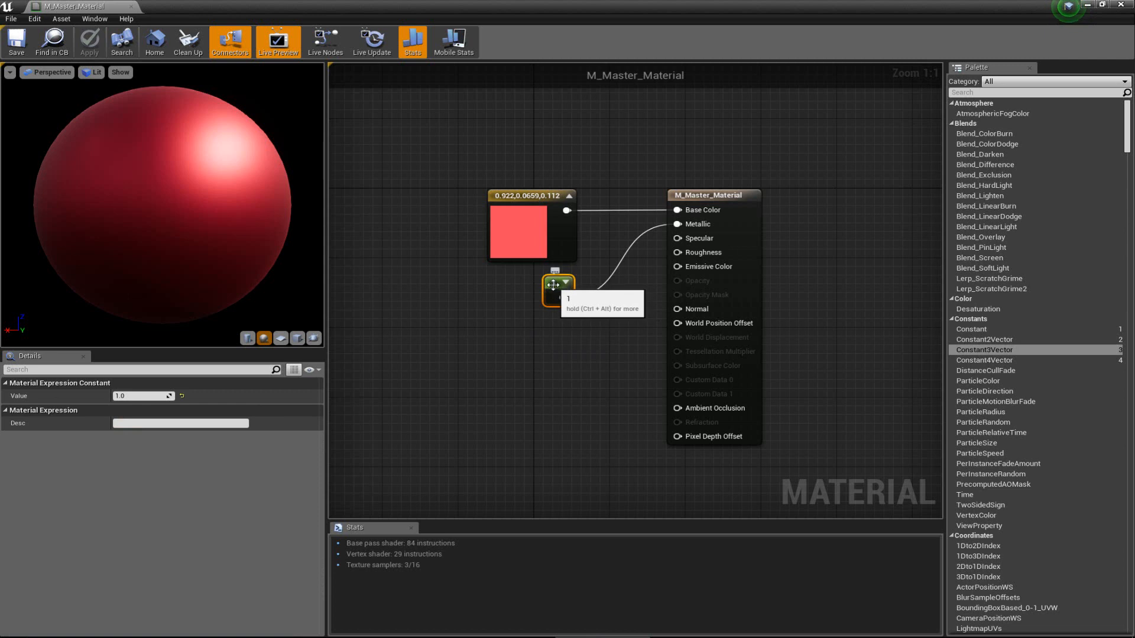
pyautogui.click(556, 347)
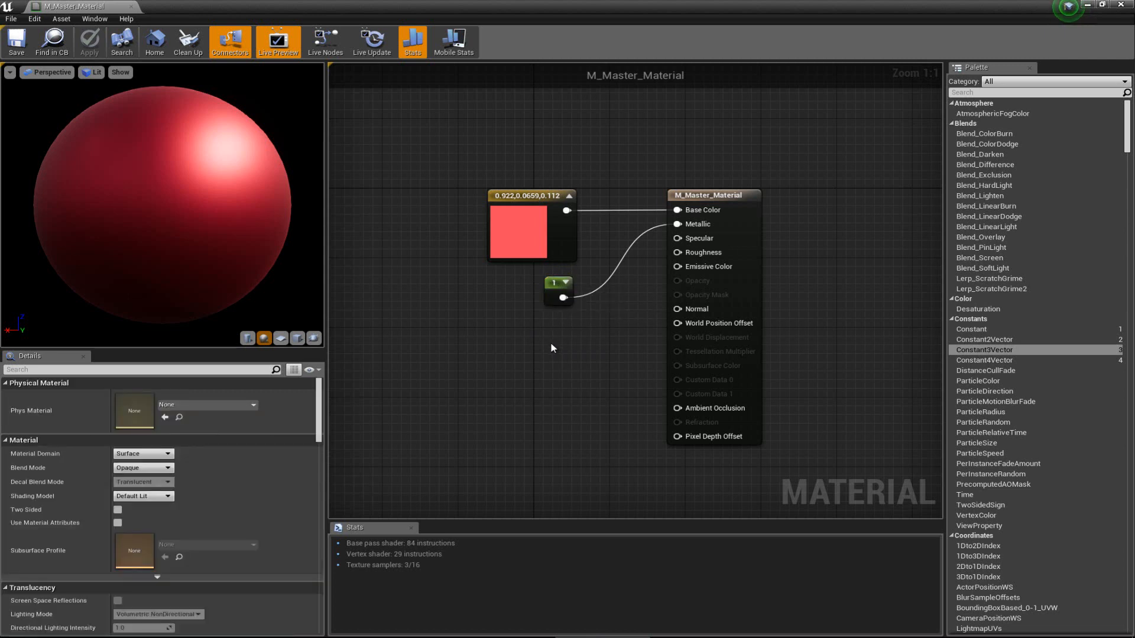
pyautogui.click(554, 348)
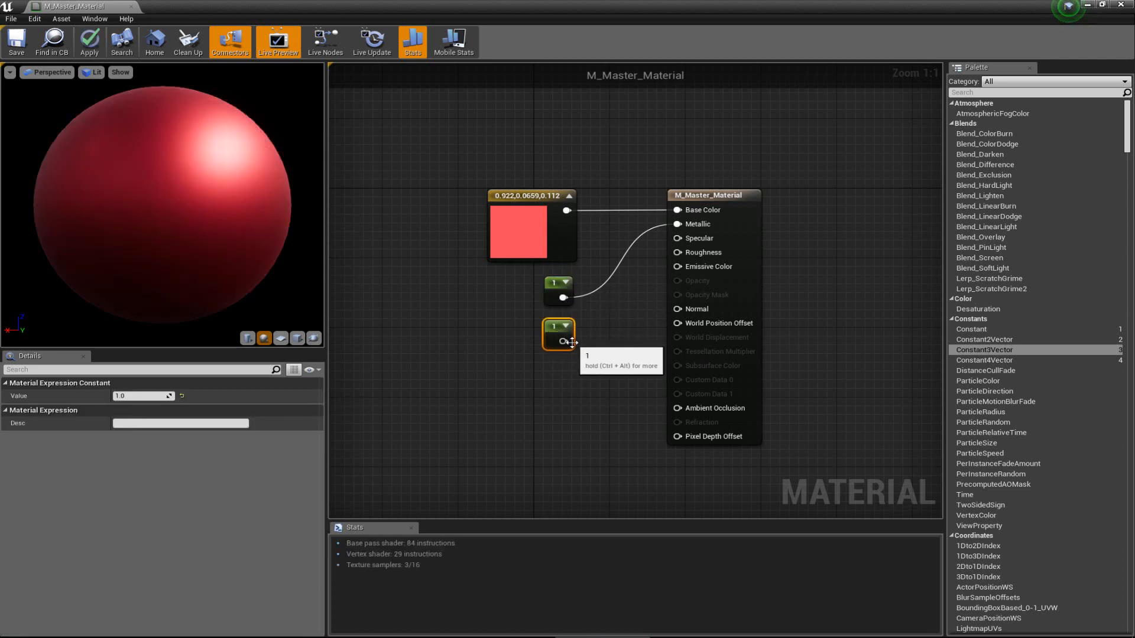
pyautogui.moveTo(563, 341); pyautogui.dragTo(686, 258)
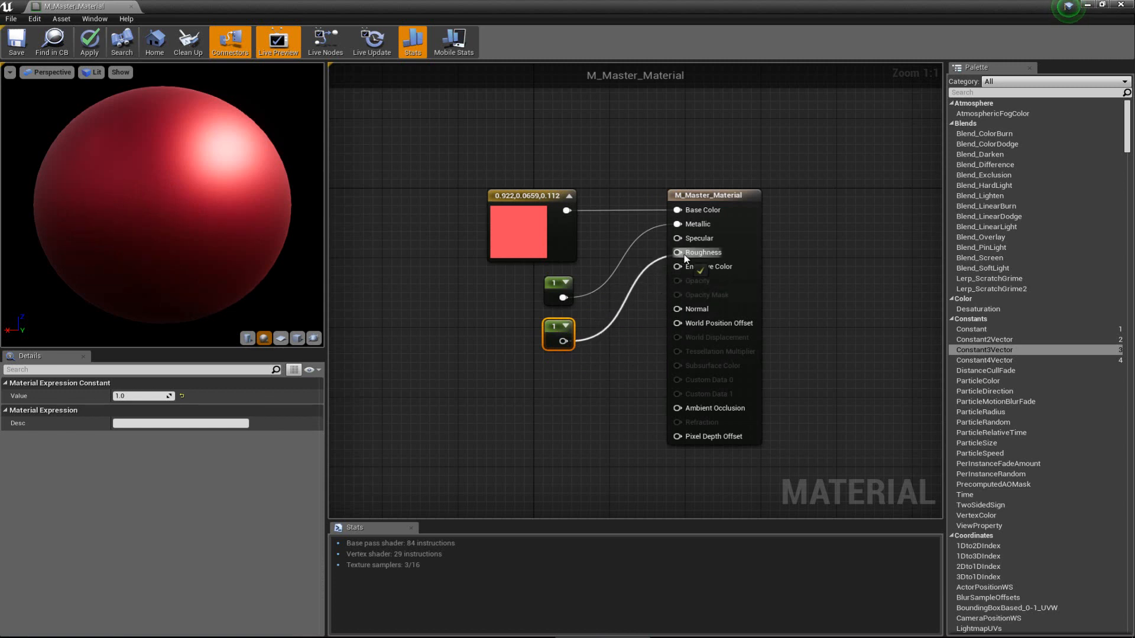
pyautogui.moveTo(683, 255); pyautogui.dragTo(684, 254)
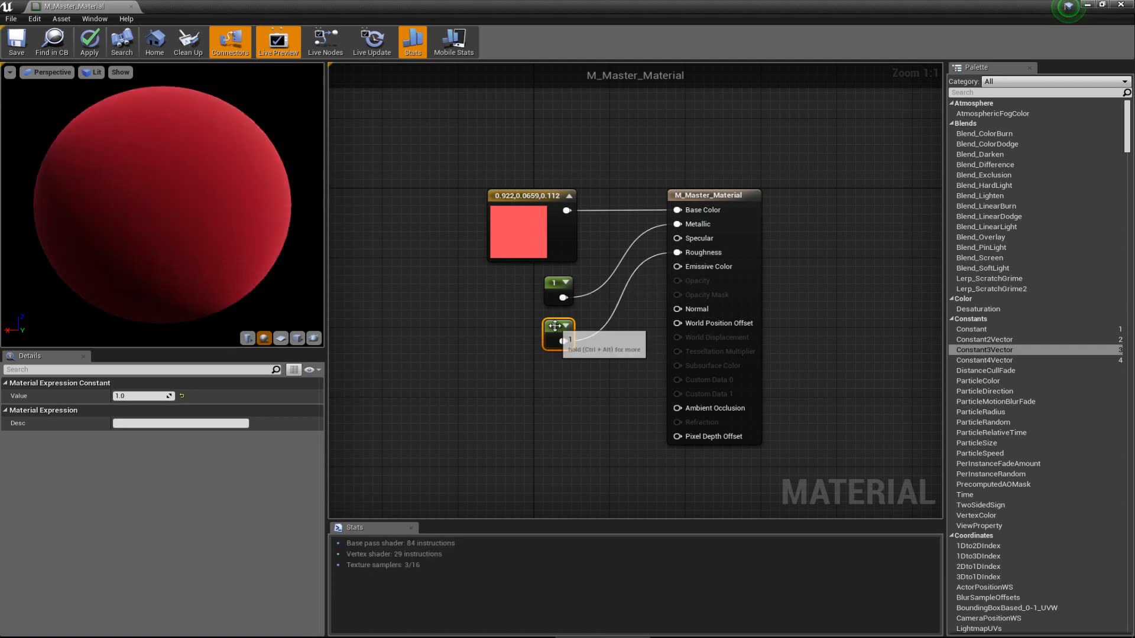
# Step: Set the Roughness Constant node's value to 0.5, check the preview sphere and save the material
pyautogui.click(147, 395)
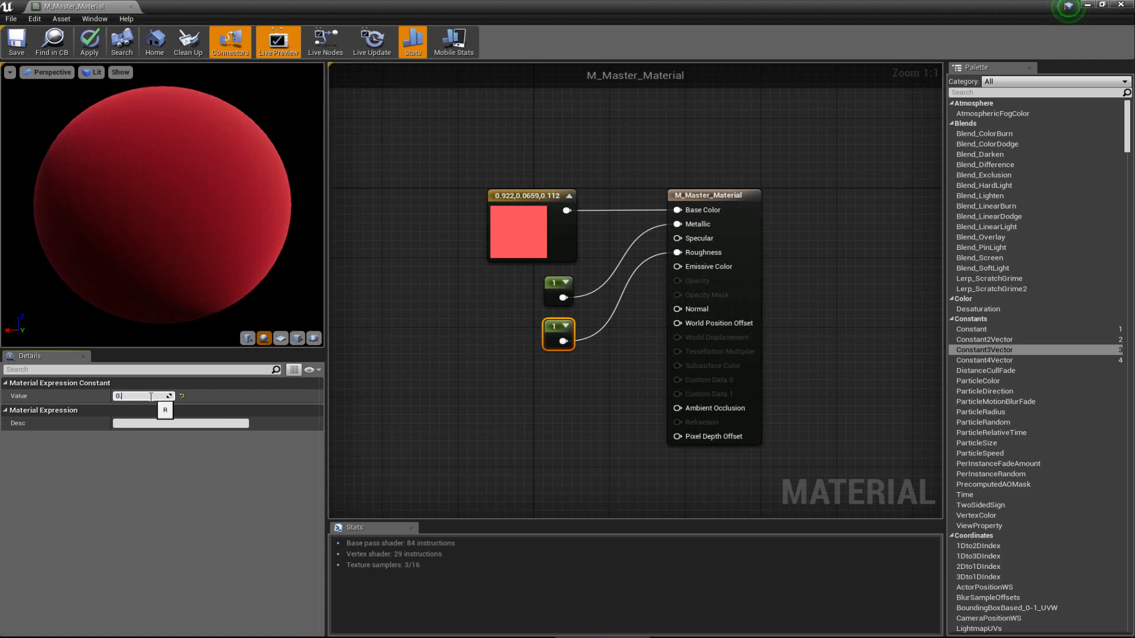
pyautogui.write('0.5')
pyautogui.press('Return')
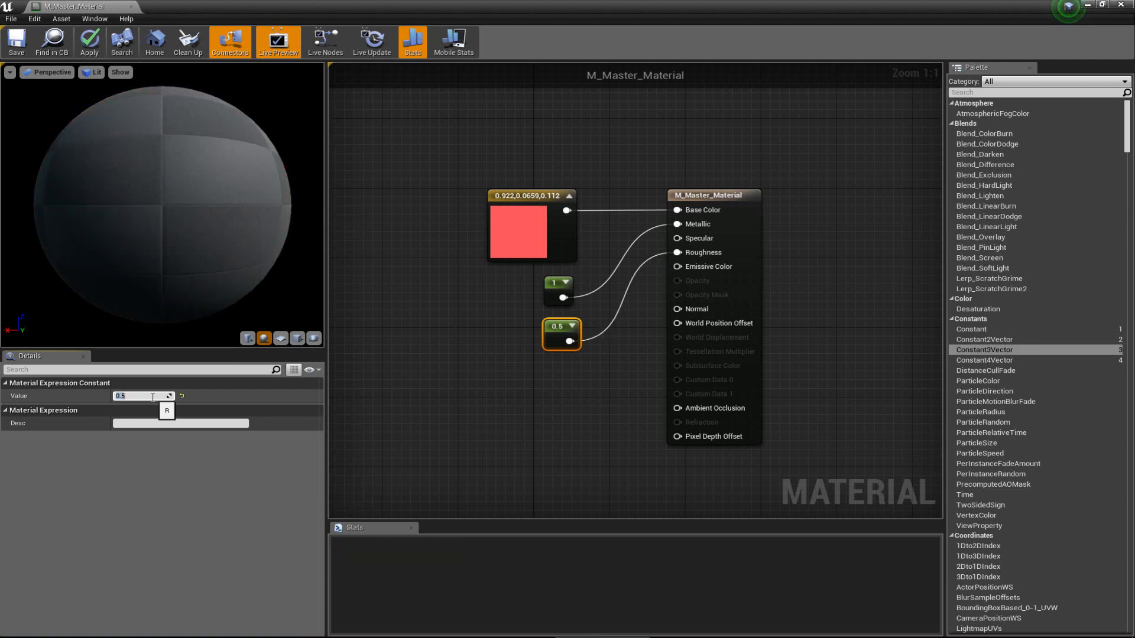
pyautogui.moveTo(208, 221); pyautogui.dragTo(121, 200)
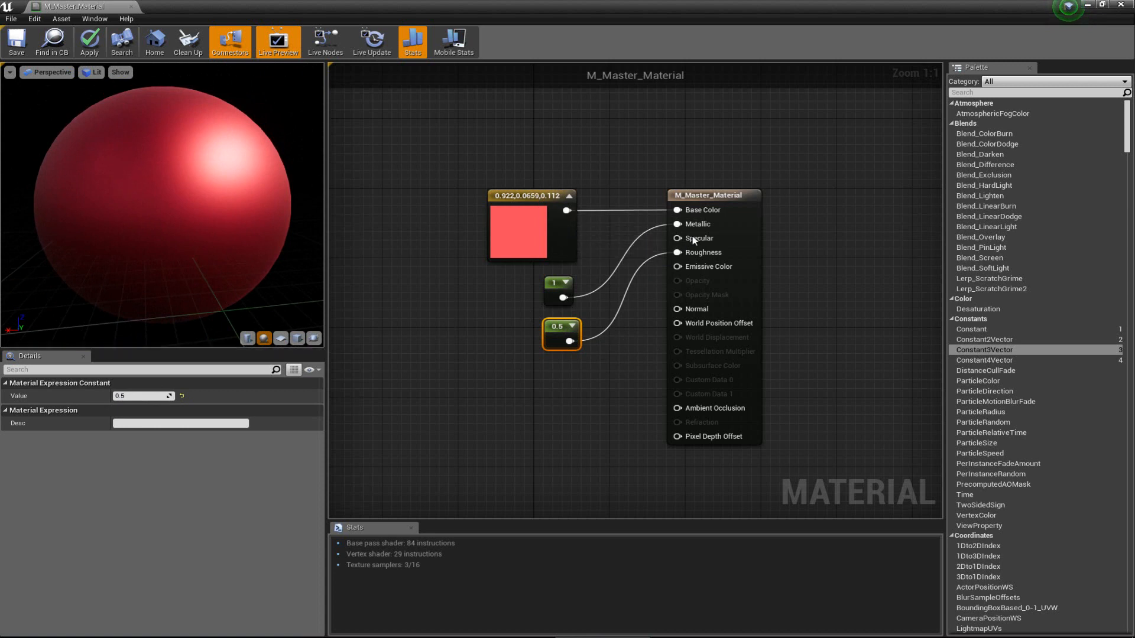
pyautogui.click(16, 46)
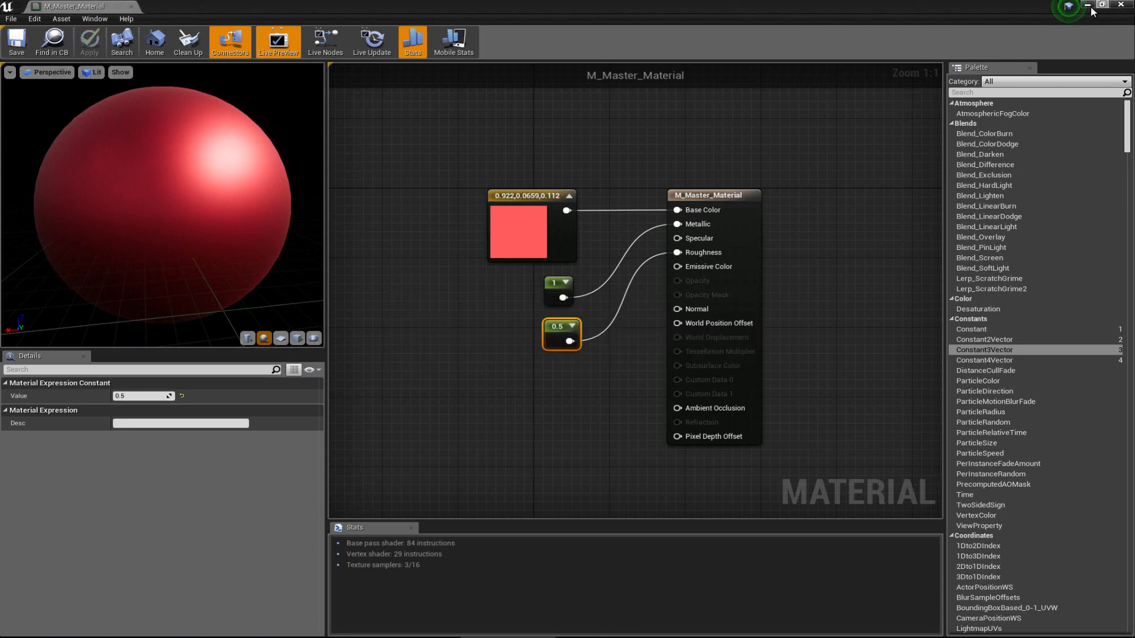
# Step: Inspect the semi-rough metallic preview mesh in the level viewport beside the floating material editor, and return to the maximized editor
pyautogui.doubleClick(306, 9)
pyautogui.moveTo(488, 77); pyautogui.dragTo(854, 22)
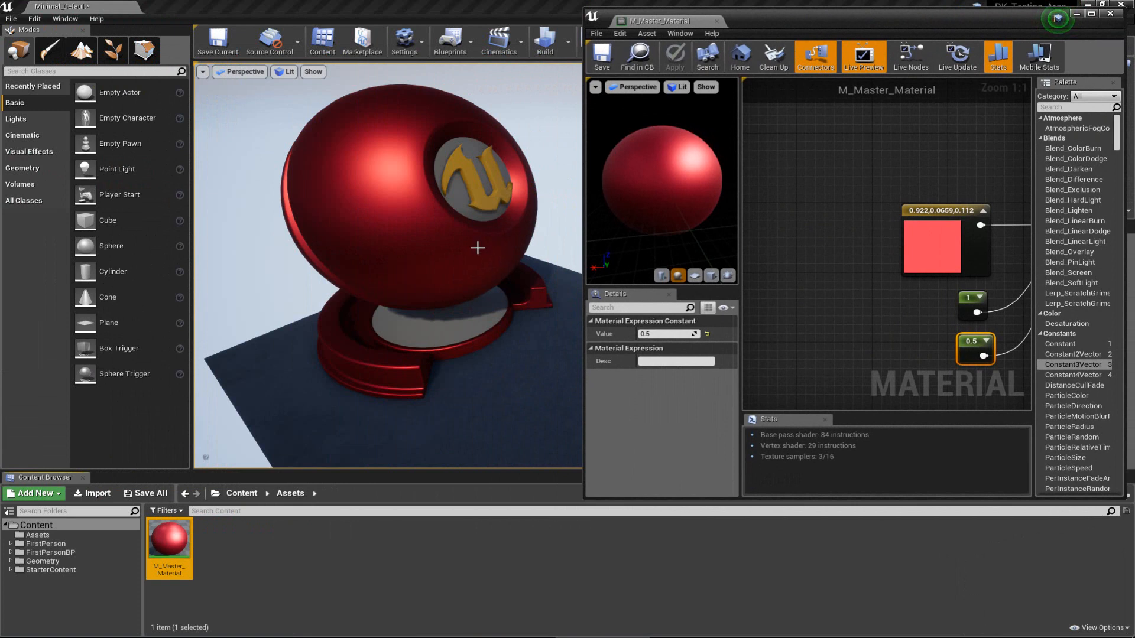
pyautogui.moveTo(476, 246); pyautogui.dragTo(477, 234, button='right')
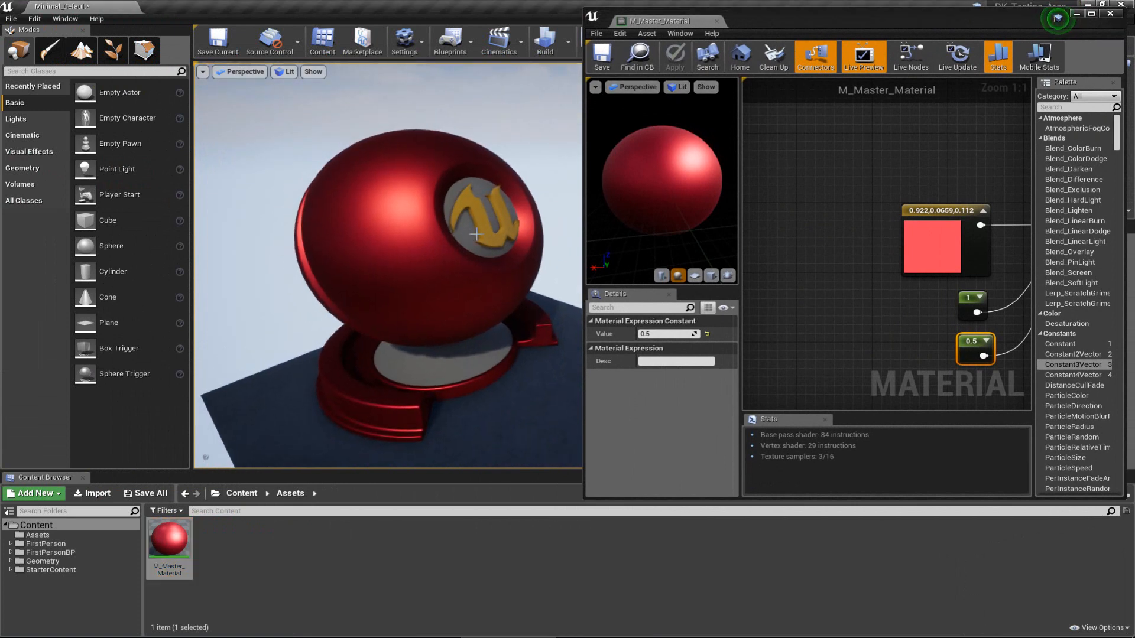
pyautogui.click(863, 284)
pyautogui.moveTo(868, 273); pyautogui.dragTo(831, 268, button='right')
pyautogui.doubleClick(836, 25)
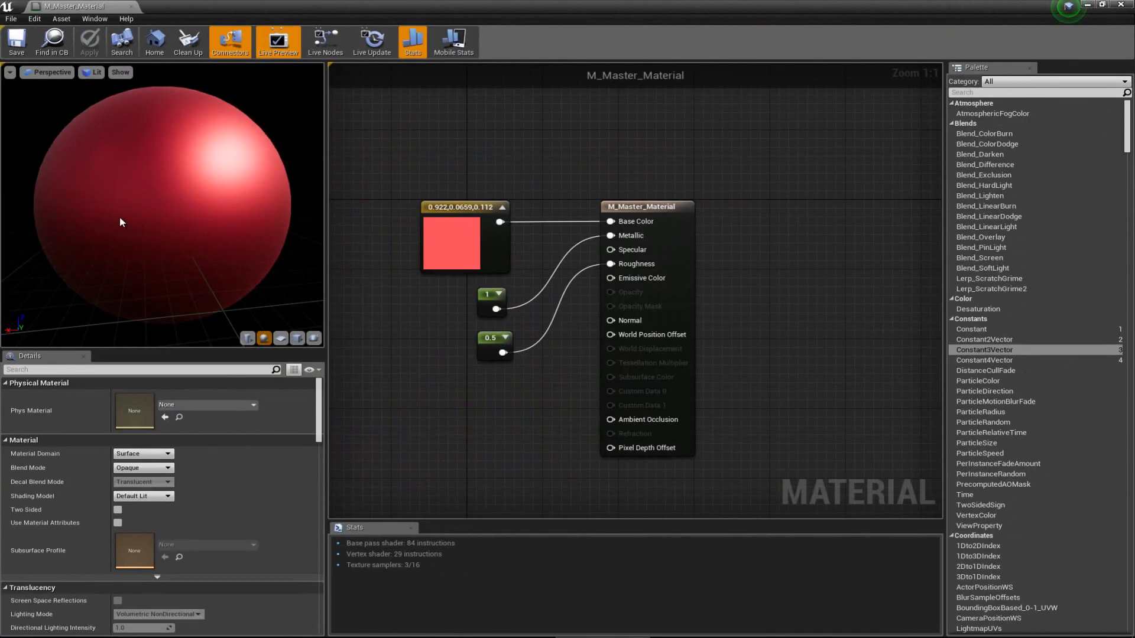
# Step: Examine the main material node's inputs and the Constant3Vector node's color values in the graph
pyautogui.moveTo(507, 166); pyautogui.dragTo(600, 184, button='right')
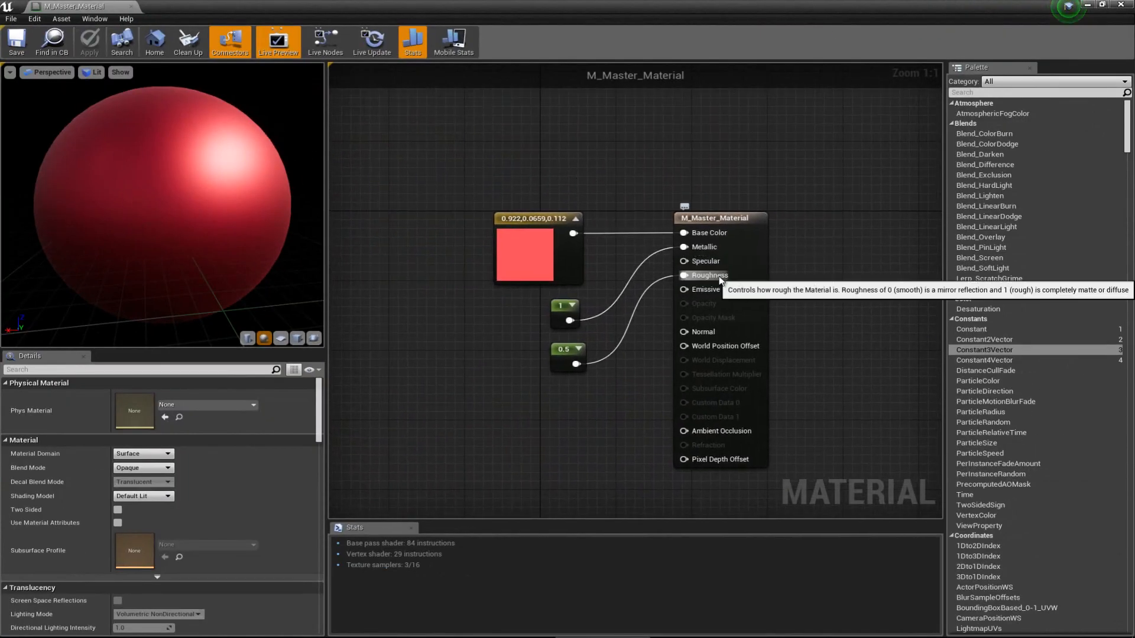
pyautogui.click(743, 219)
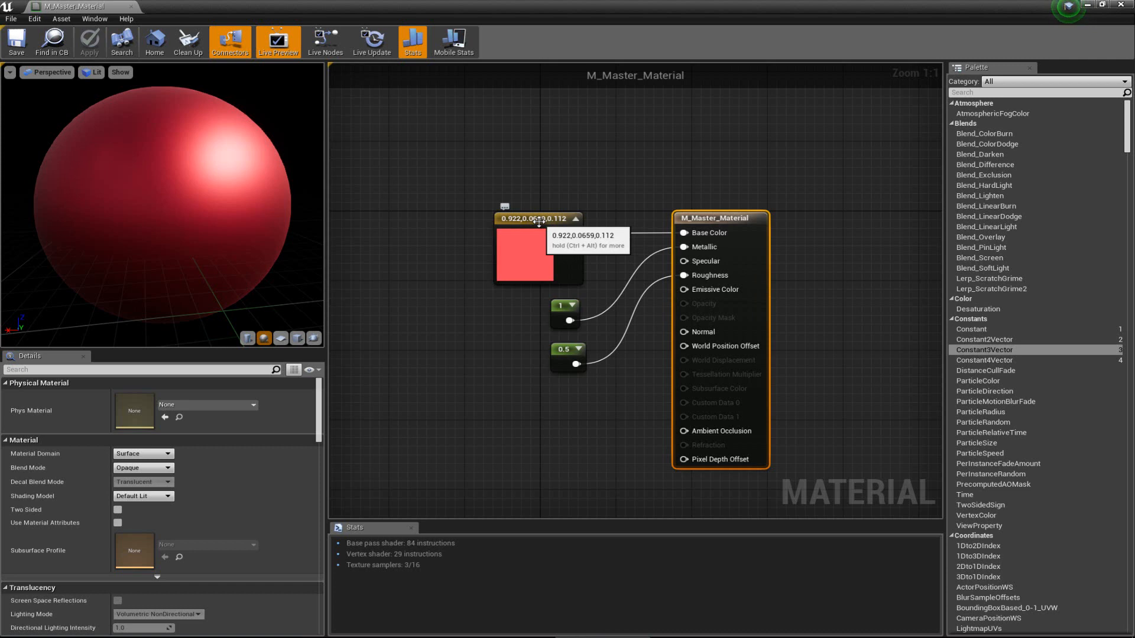
pyautogui.click(539, 222)
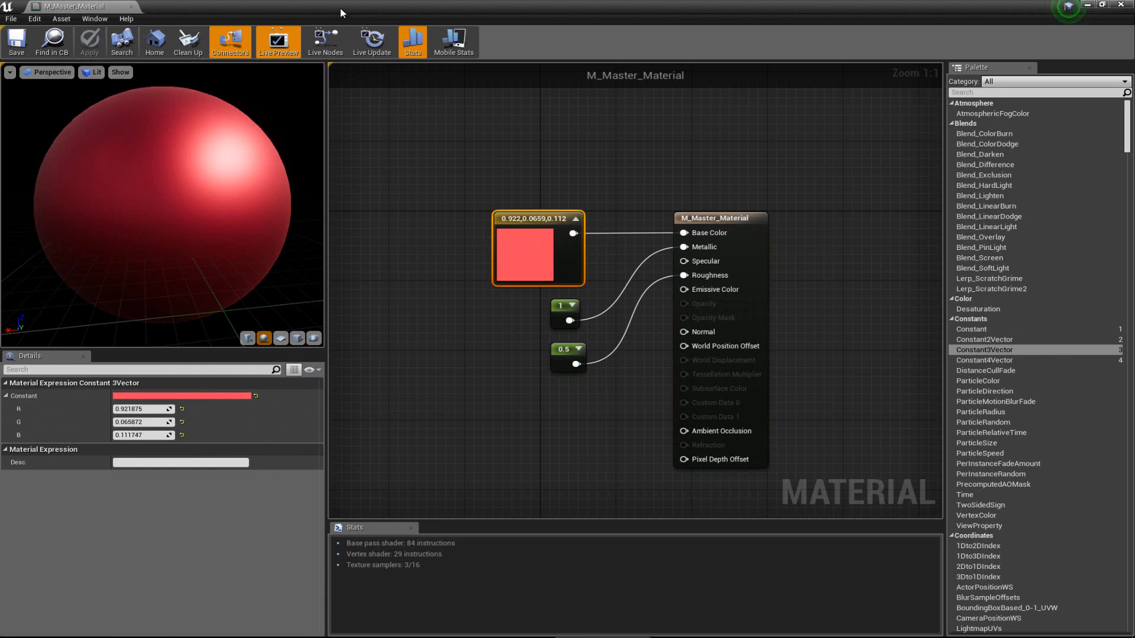
# Step: Restore the material editor to a floating window beside the viewport and open the StarterContent Textures folder
pyautogui.moveTo(341, 12); pyautogui.dragTo(871, 9)
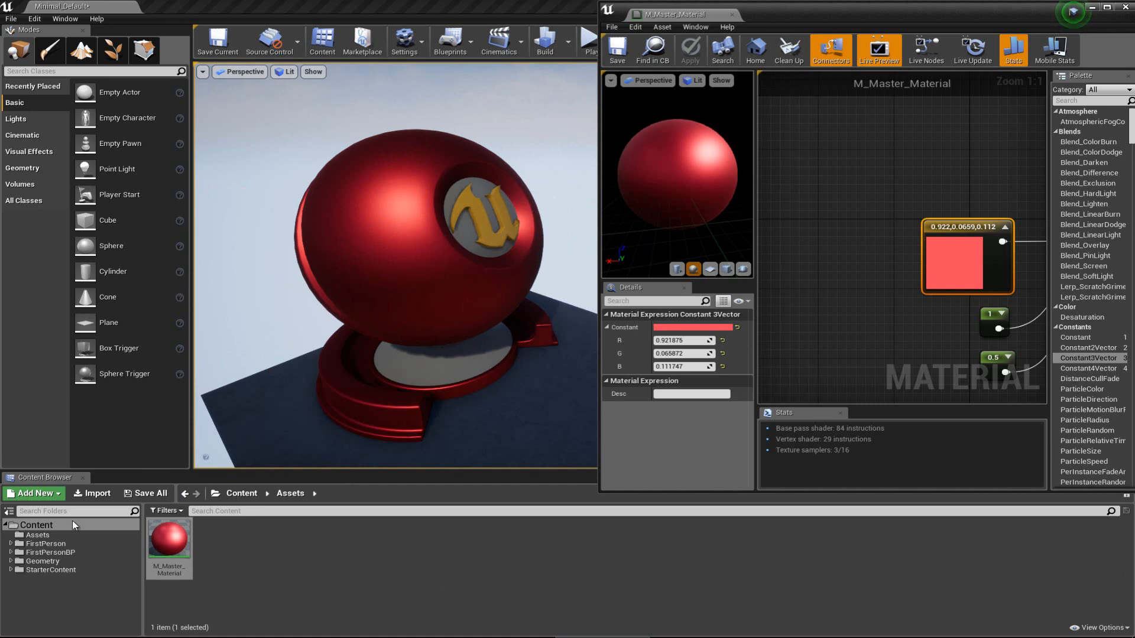
pyautogui.click(56, 571)
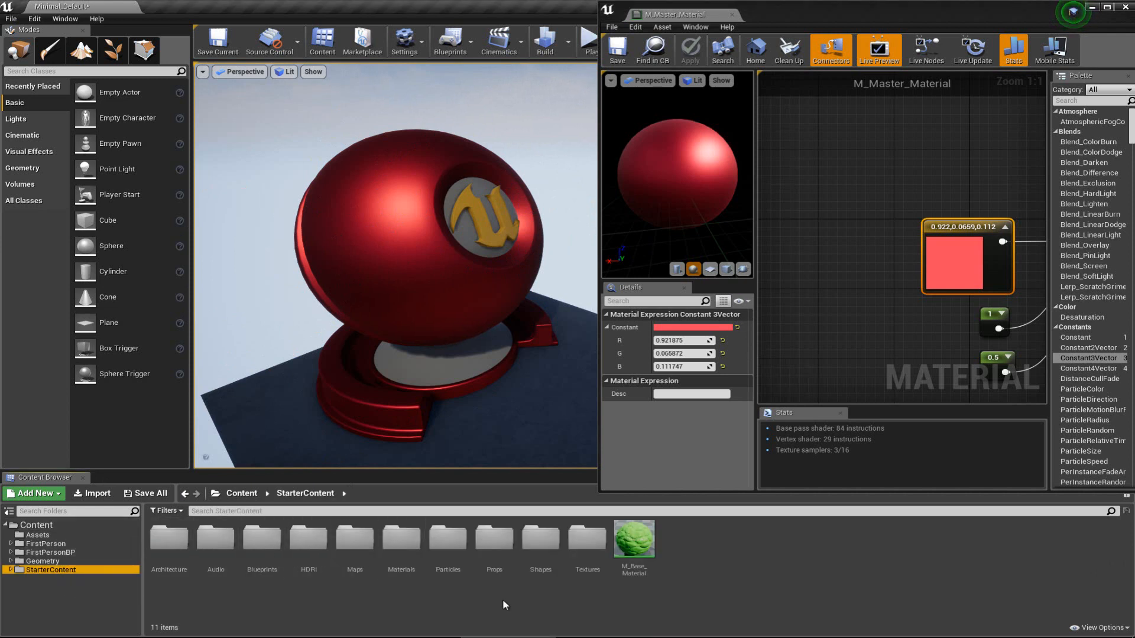
pyautogui.doubleClick(594, 544)
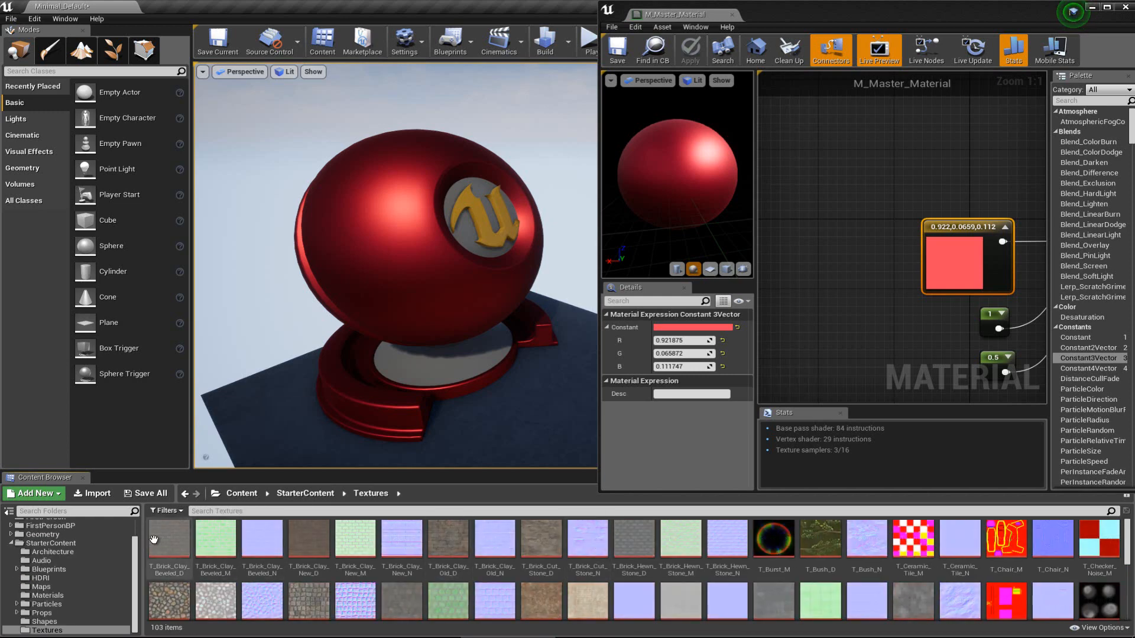
# Step: Browse the starter textures and examine T_Brick_Clay_Beveled_D, T_Brick_Clay_Beveled_M and T_Brick_Clay_Beveled_N
pyautogui.scroll(-5, 1105, 544)
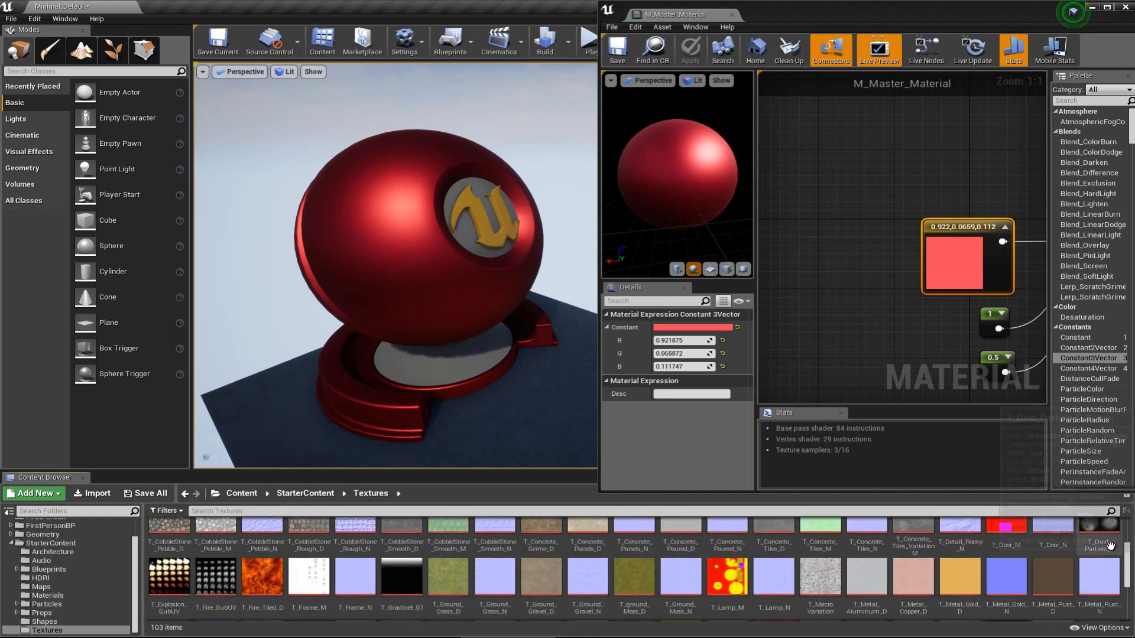
pyautogui.scroll(4, 1110, 547)
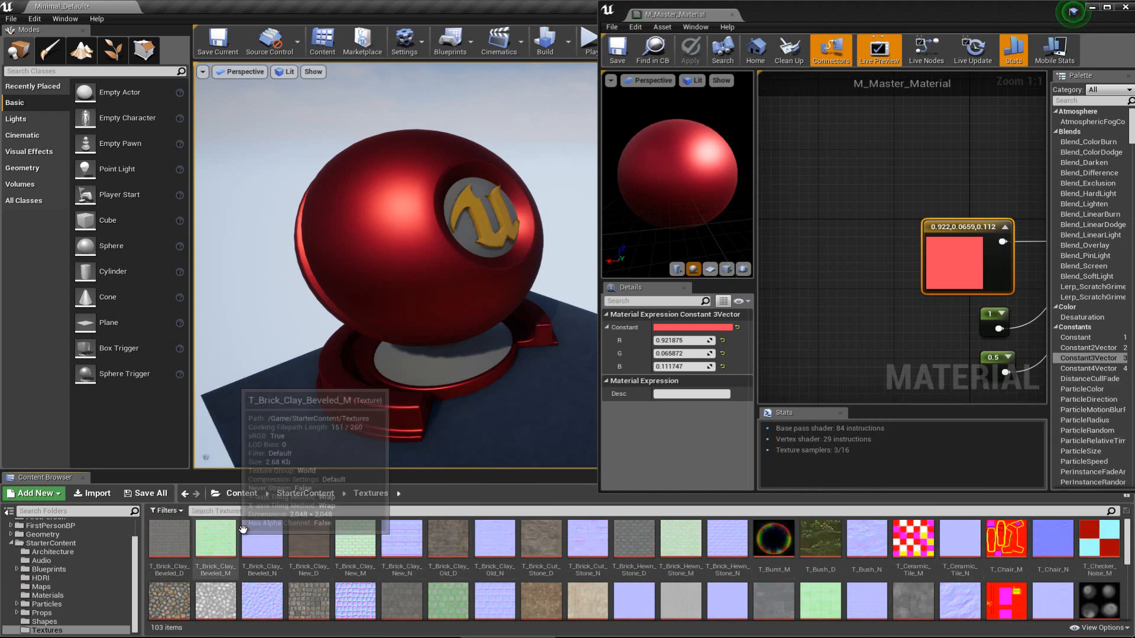
pyautogui.click(173, 553)
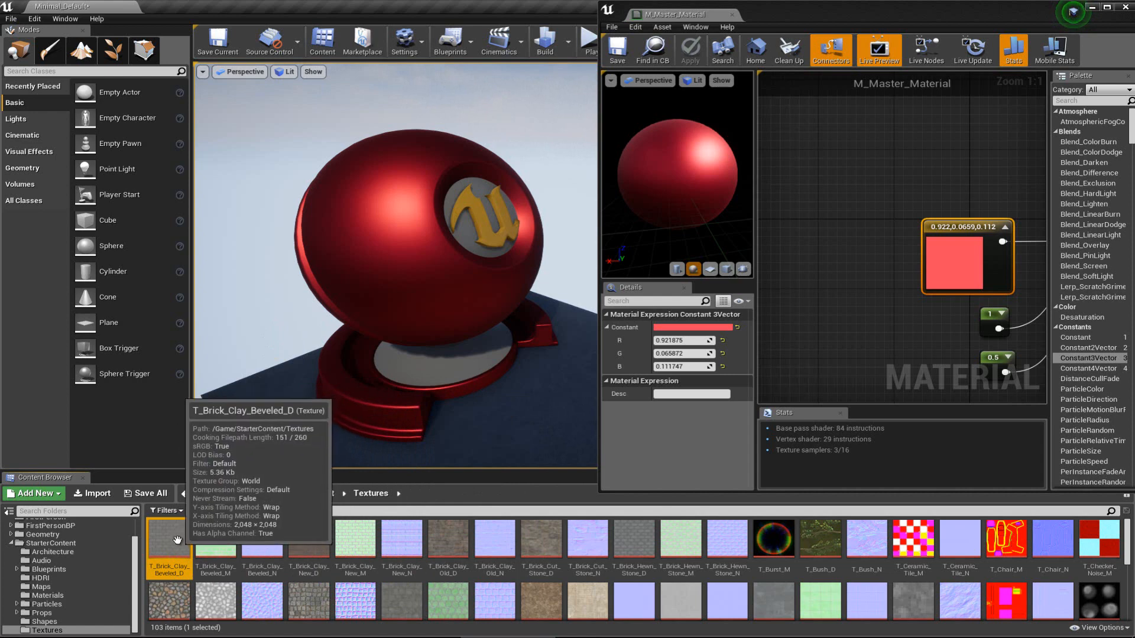
pyautogui.click(230, 568)
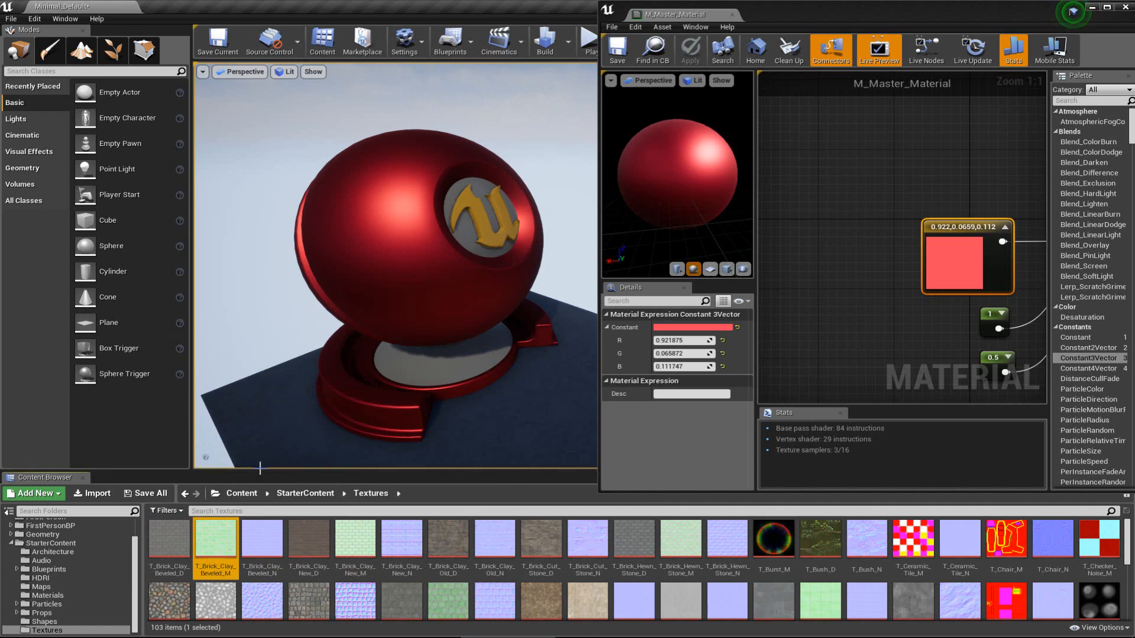
pyautogui.click(273, 573)
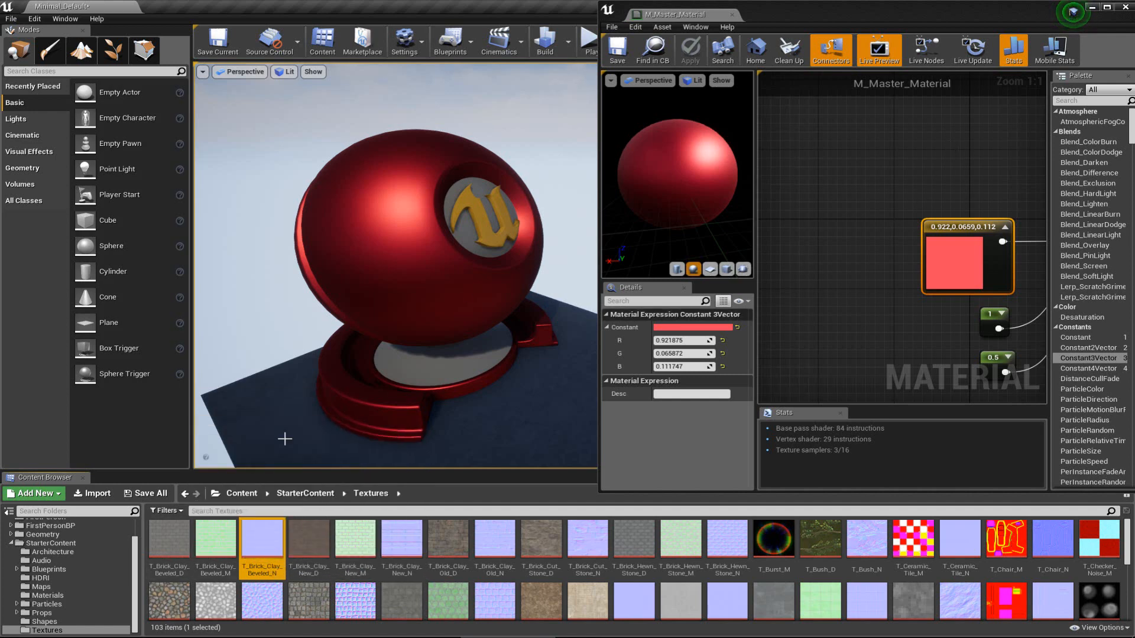
pyautogui.click(155, 545)
pyautogui.moveTo(880, 201); pyautogui.dragTo(782, 100, button='right')
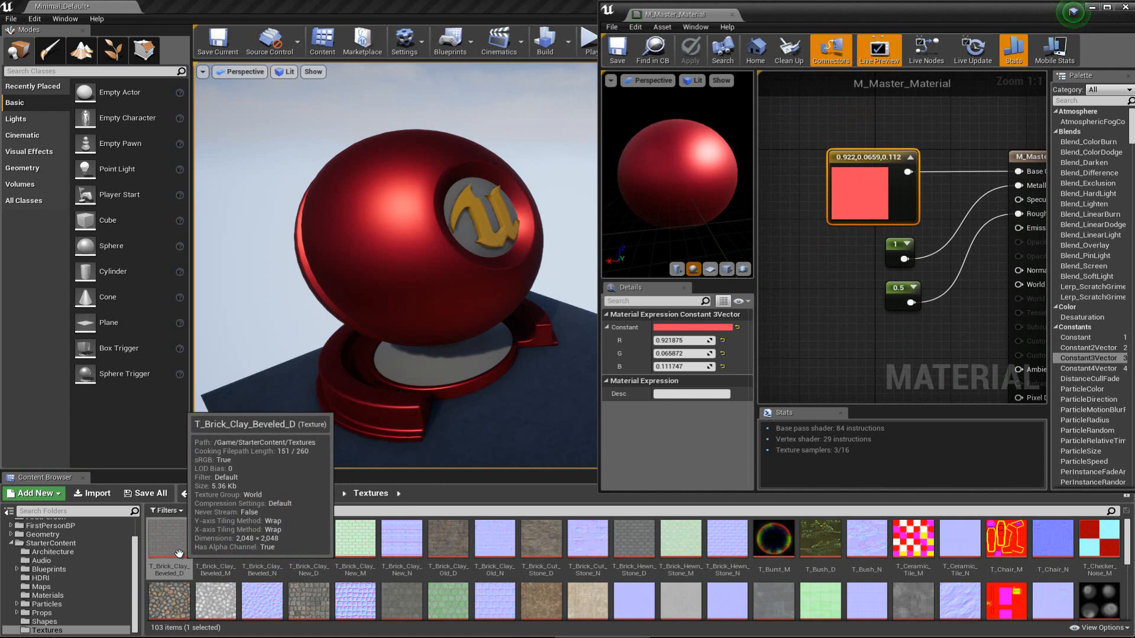
pyautogui.click(163, 524)
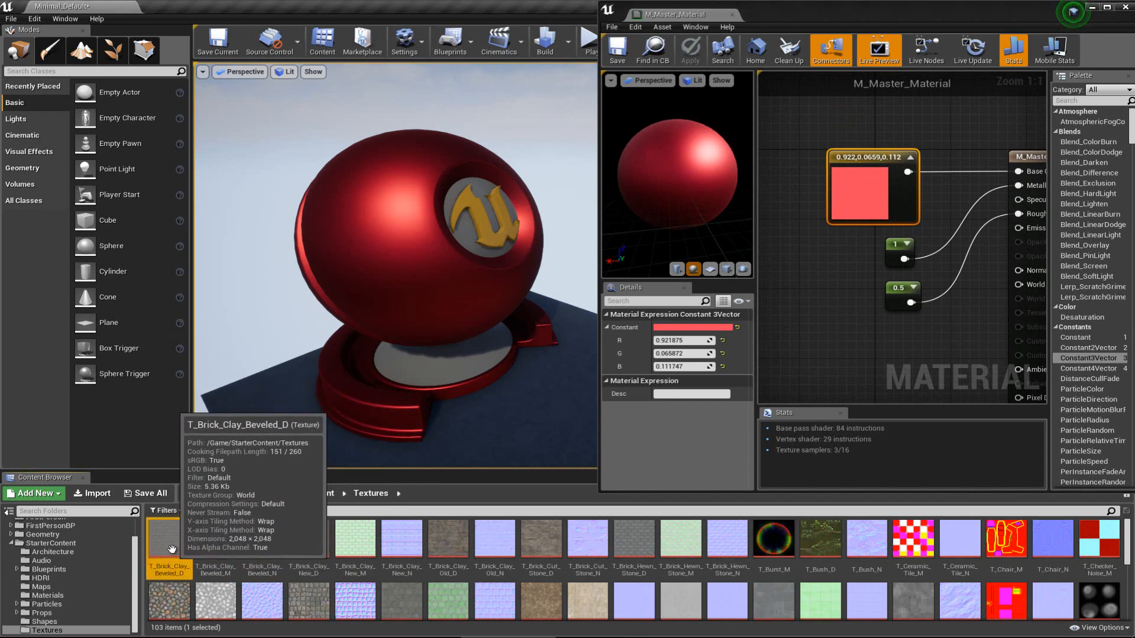
# Step: Maximize the material editor, add a Texture Sample node and place it above the Constant3Vector node
pyautogui.doubleClick(821, 13)
pyautogui.press('Home')
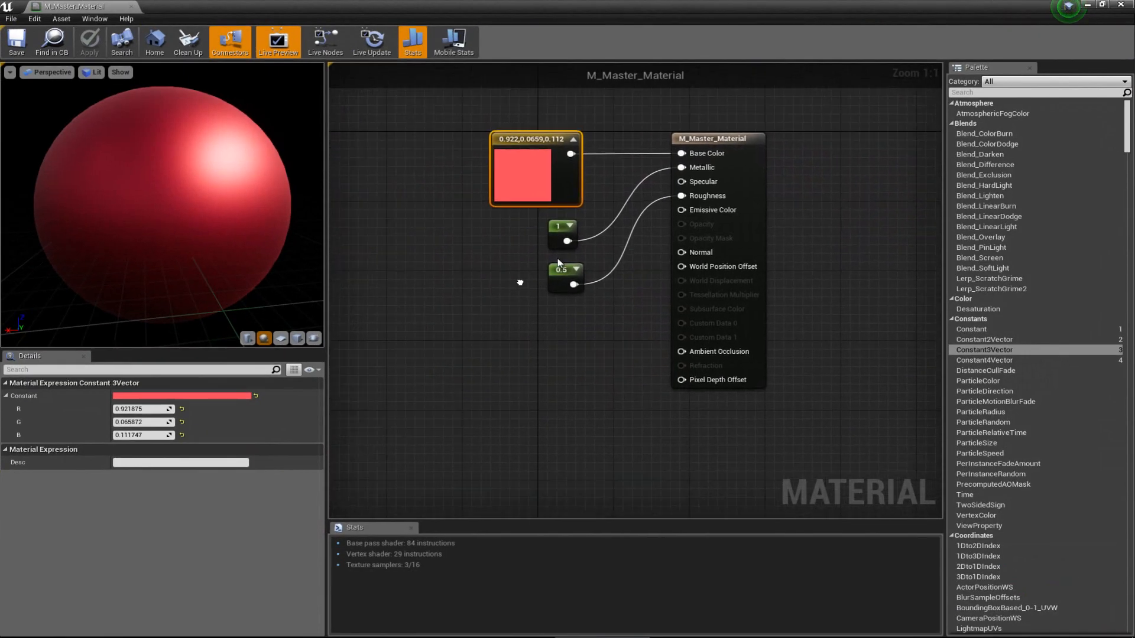
pyautogui.rightClick(430, 339)
pyautogui.write('tex')
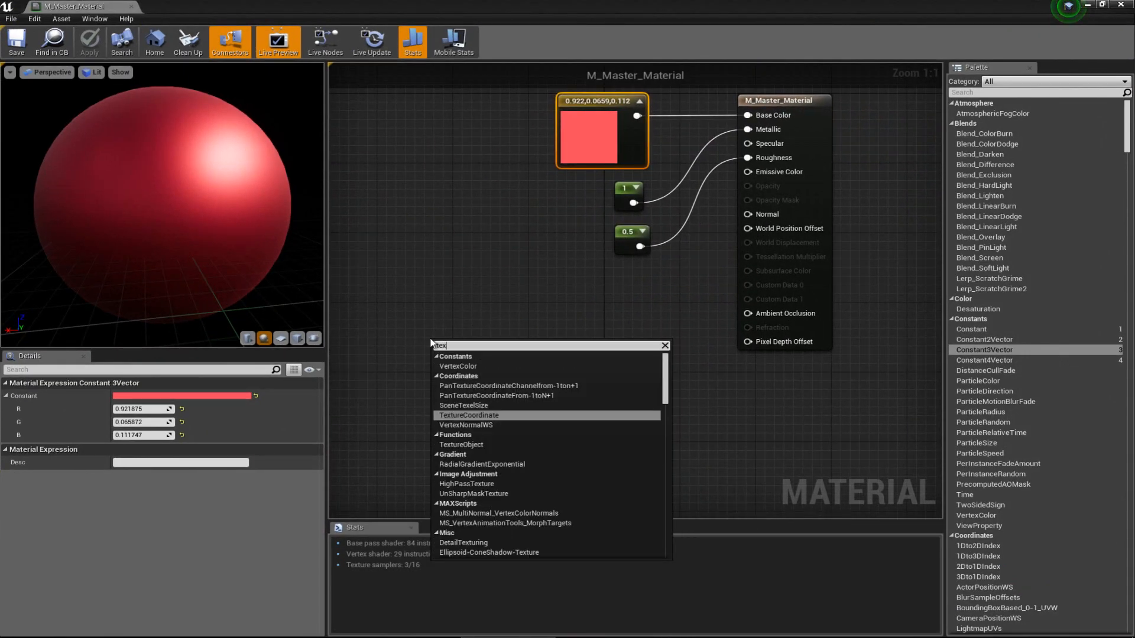
pyautogui.write('t')
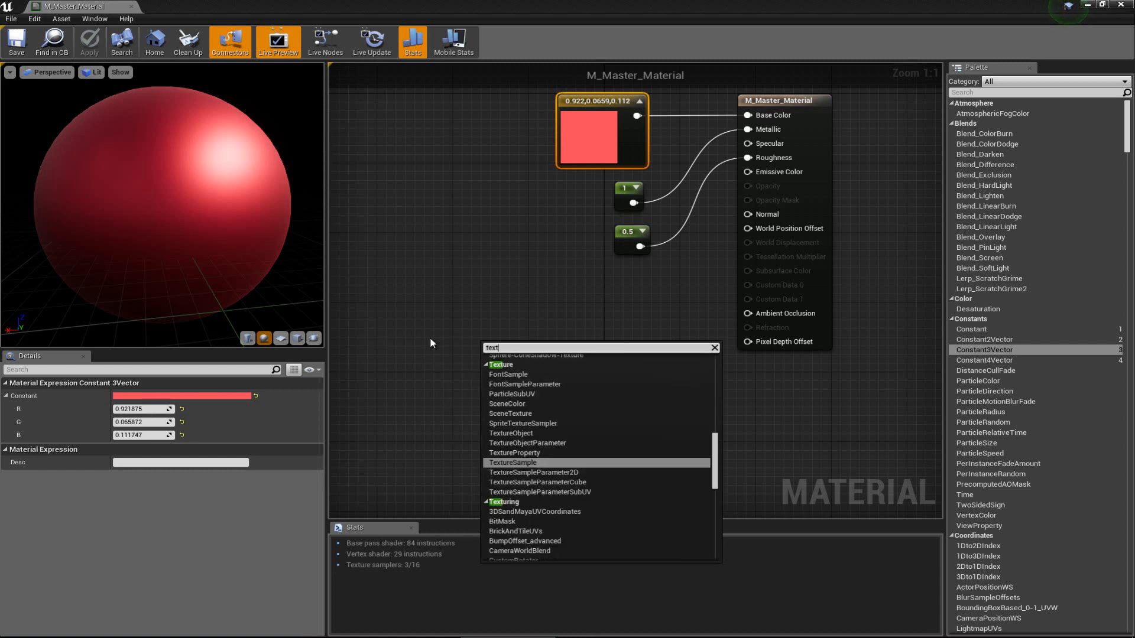
pyautogui.click(512, 462)
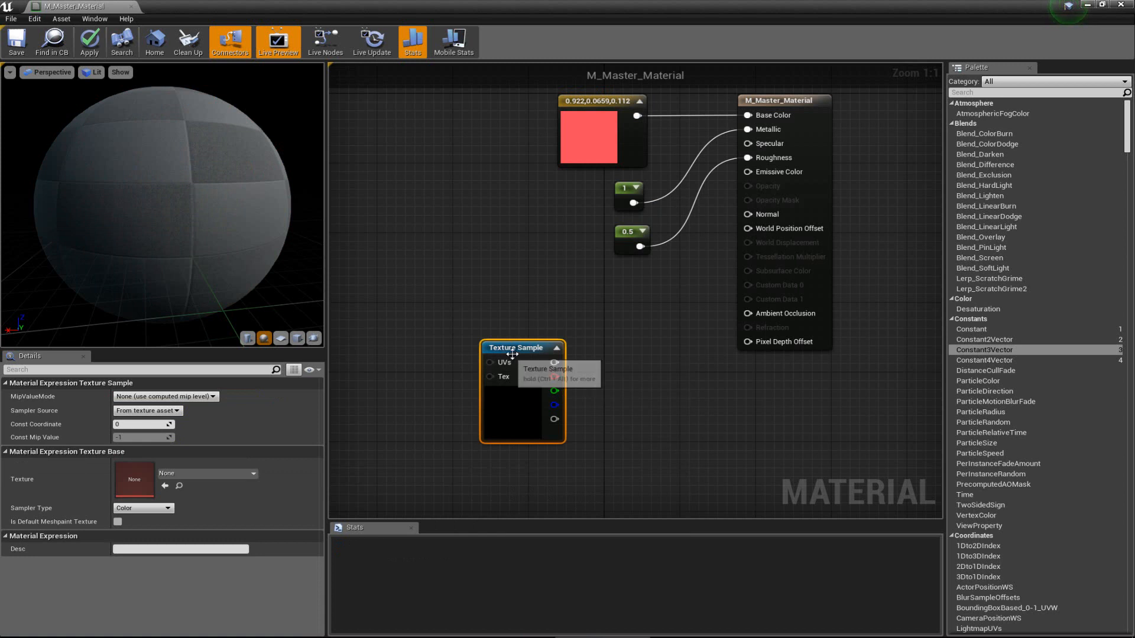
pyautogui.moveTo(511, 346); pyautogui.dragTo(479, 101)
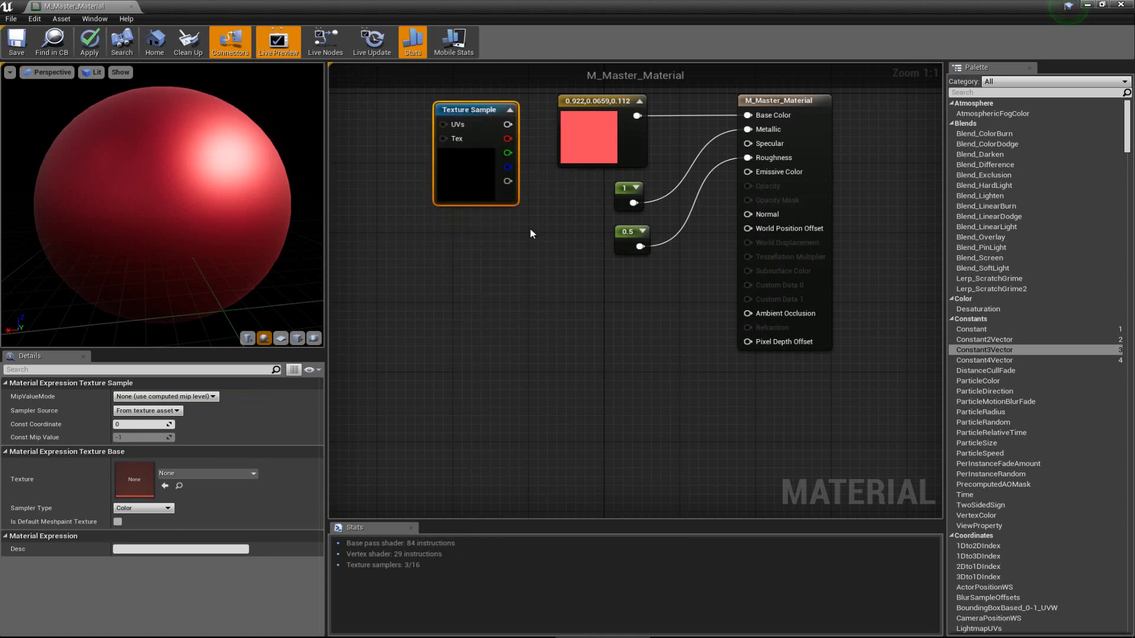
pyautogui.moveTo(532, 233); pyautogui.dragTo(551, 398, button='right')
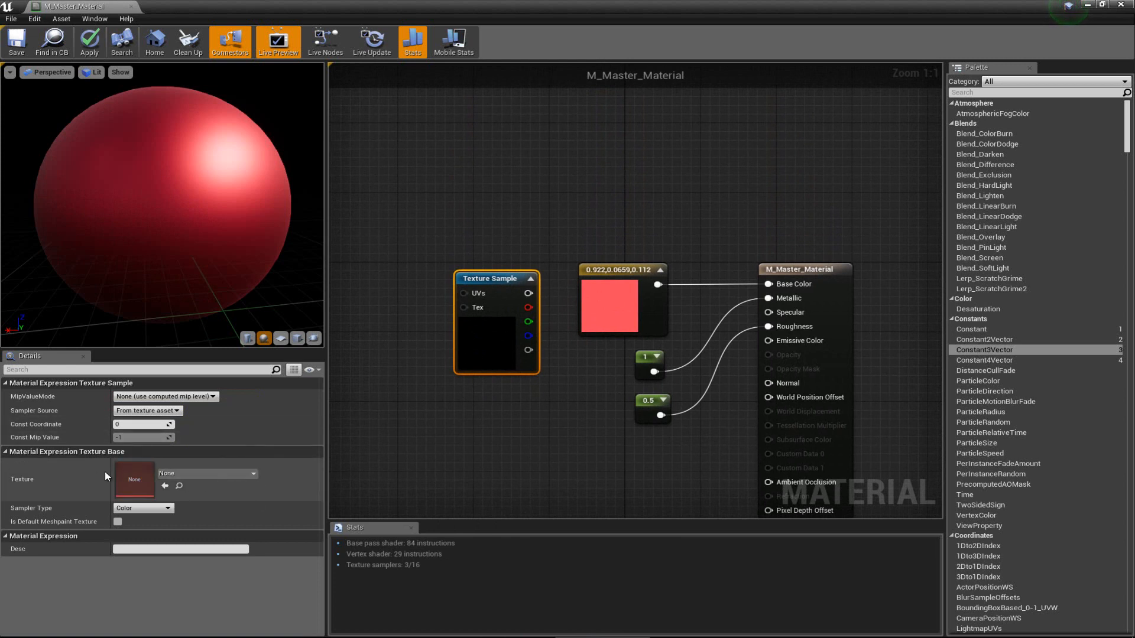
pyautogui.moveTo(508, 282); pyautogui.dragTo(622, 126)
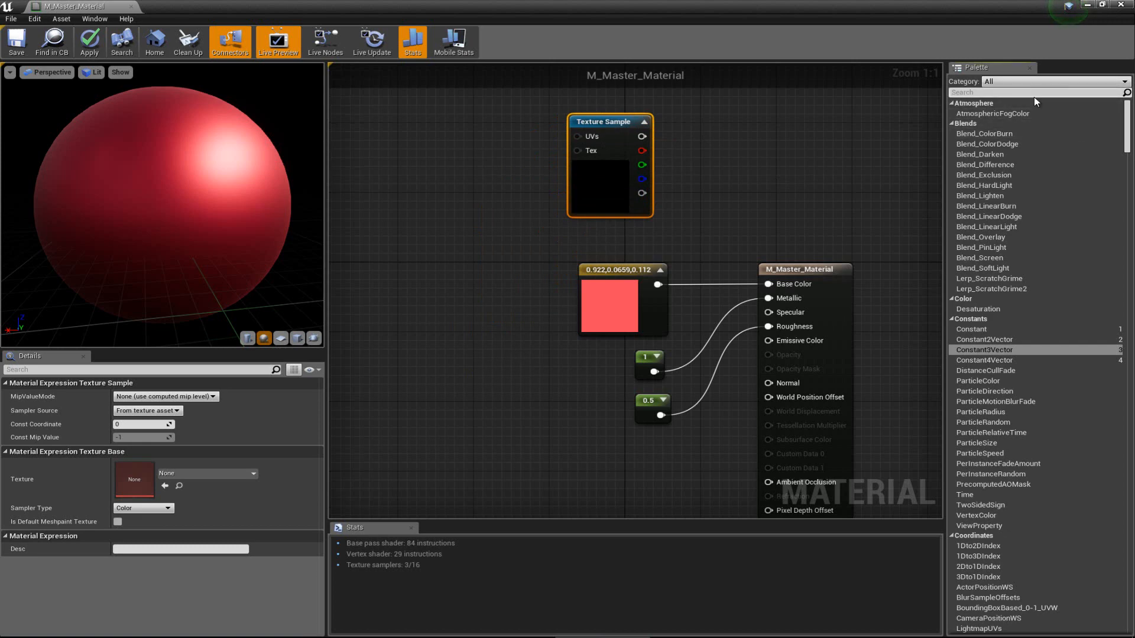
# Step: Search the node palette for "texture", examine the TextureSample entry and clear the search
pyautogui.write('texty')
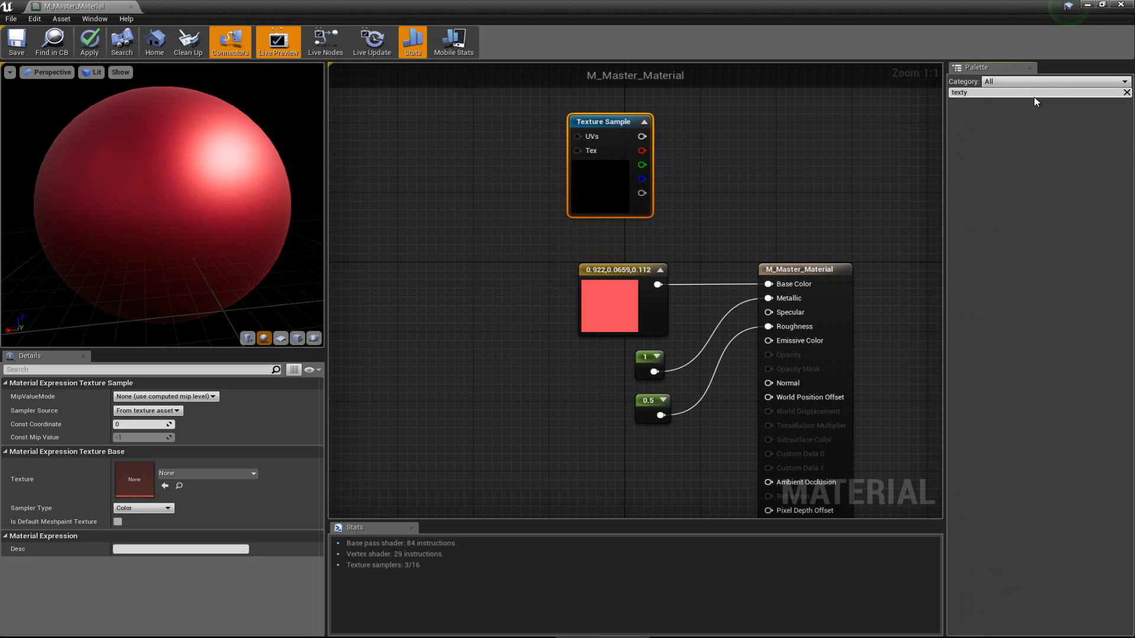
pyautogui.press('BackSpace')
pyautogui.write('u')
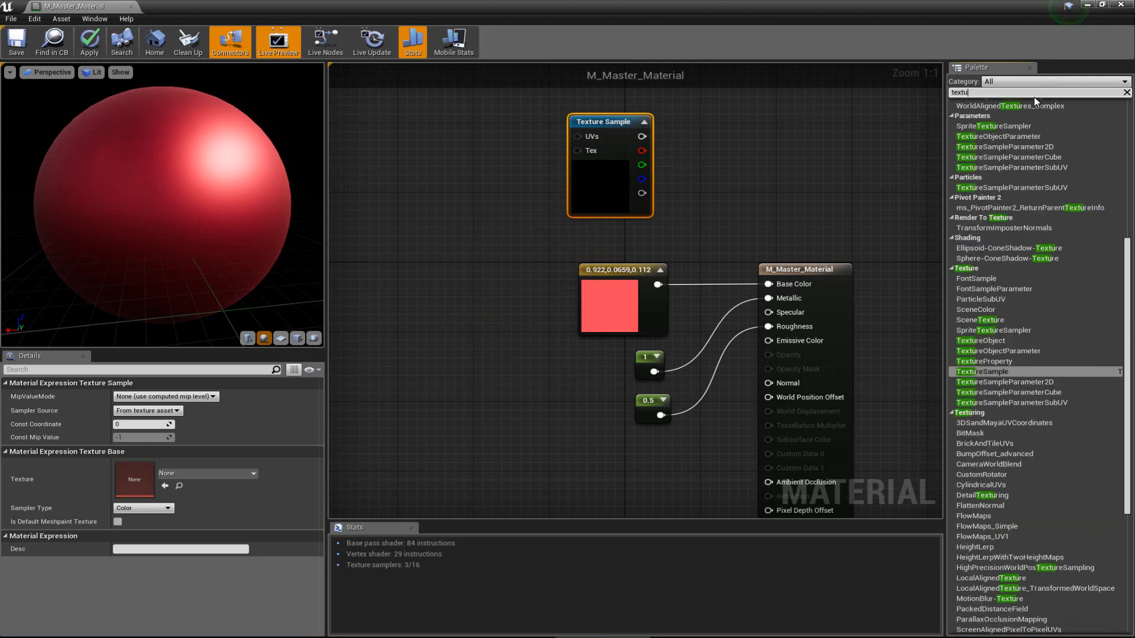
pyautogui.write('re')
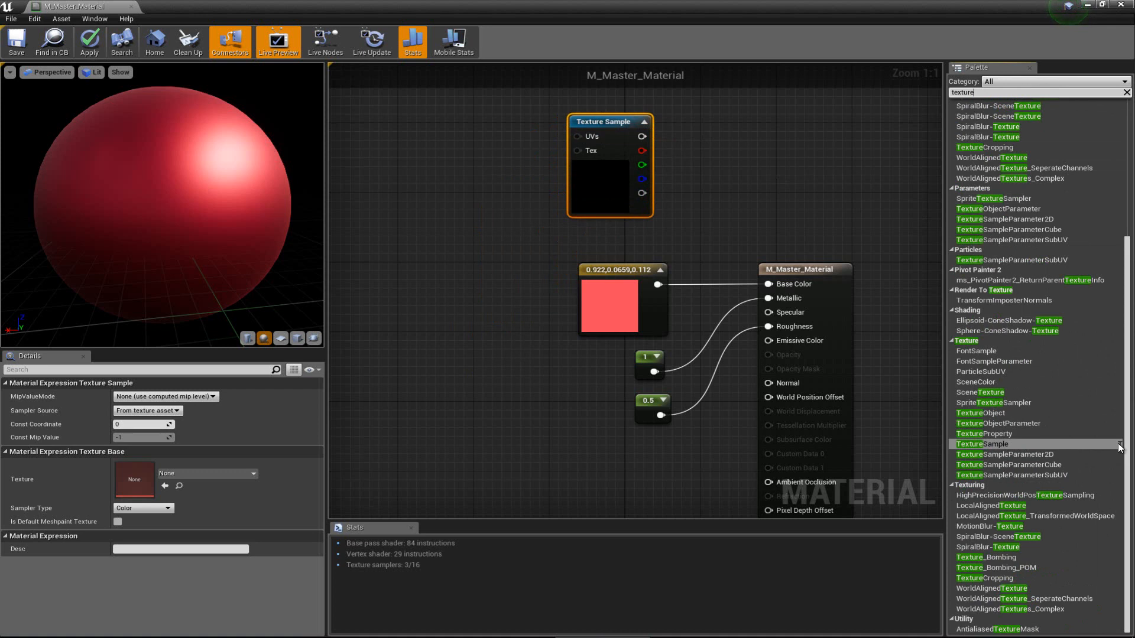
pyautogui.click(720, 188)
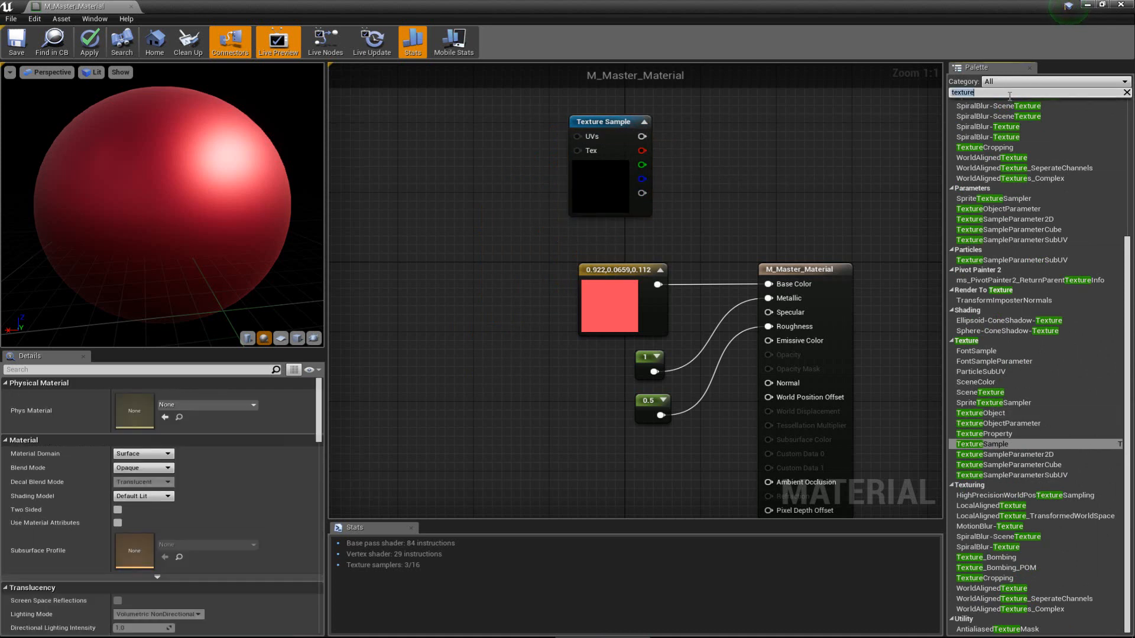
pyautogui.moveTo(912, 92); pyautogui.dragTo(976, 92)
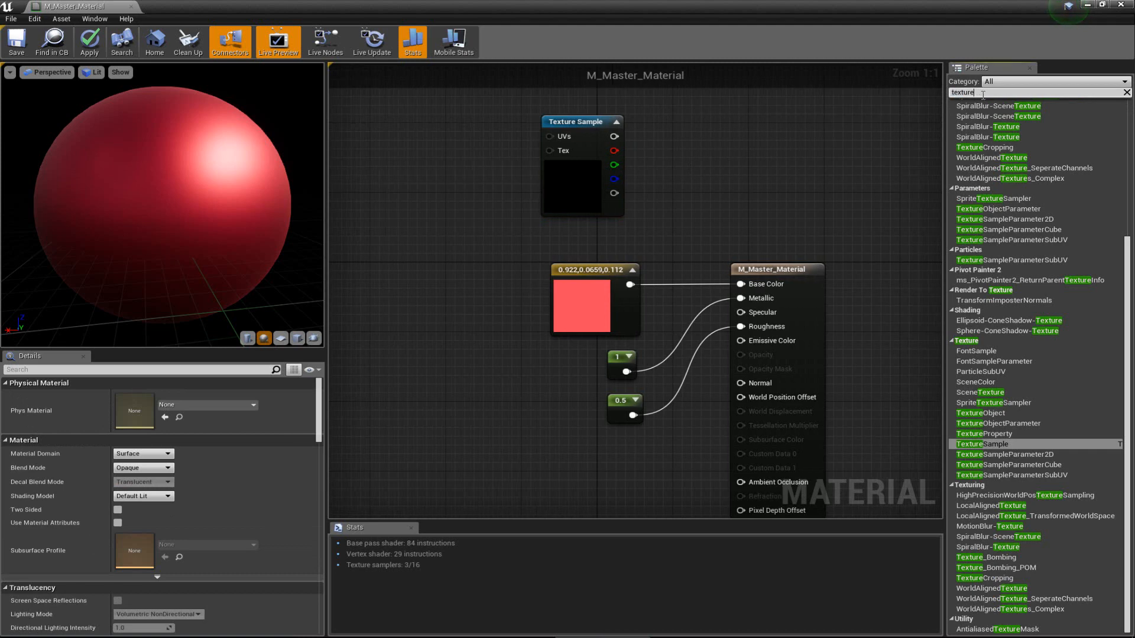
pyautogui.press('BackSpace')
pyautogui.press('BackSpace')
pyautogui.press('BackSpace')
pyautogui.press('BackSpace')
pyautogui.press('BackSpace')
pyautogui.press('BackSpace')
pyautogui.press('BackSpace')
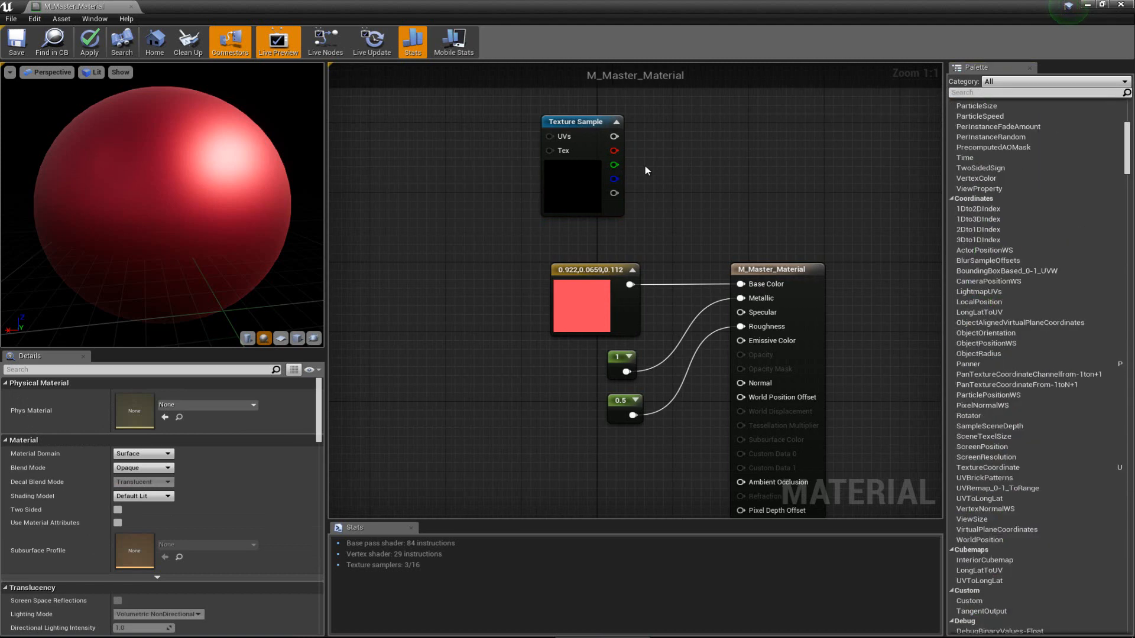
# Step: Delete the Texture Sample node and restore it above the Constant3Vector node
pyautogui.click(588, 129)
pyautogui.press('Delete')
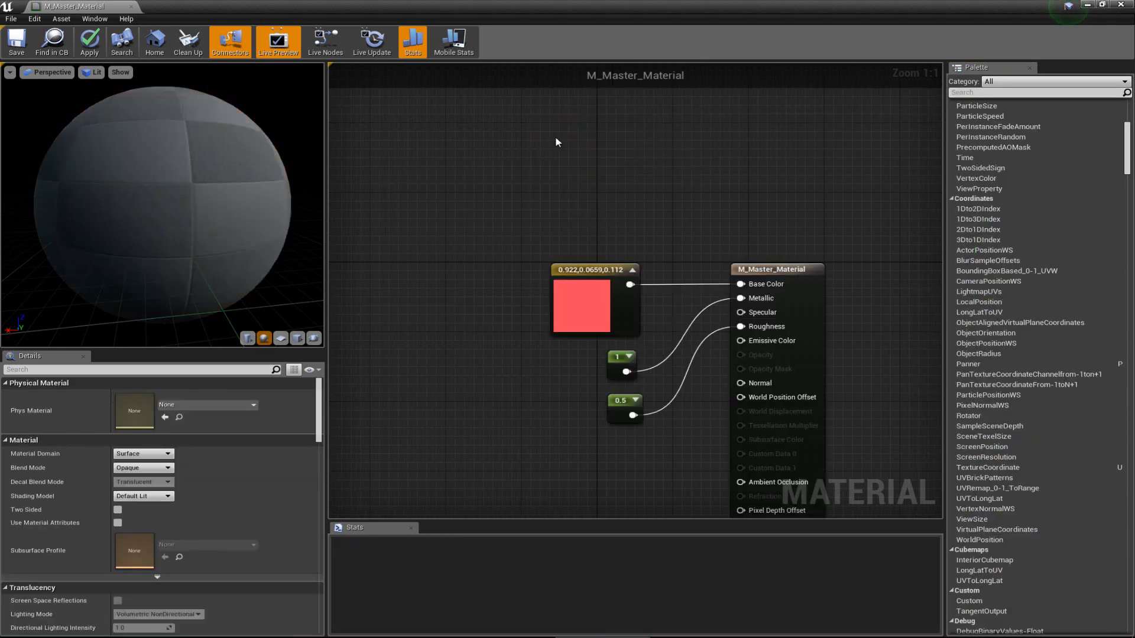
pyautogui.hotkey('ctrl', 'z')
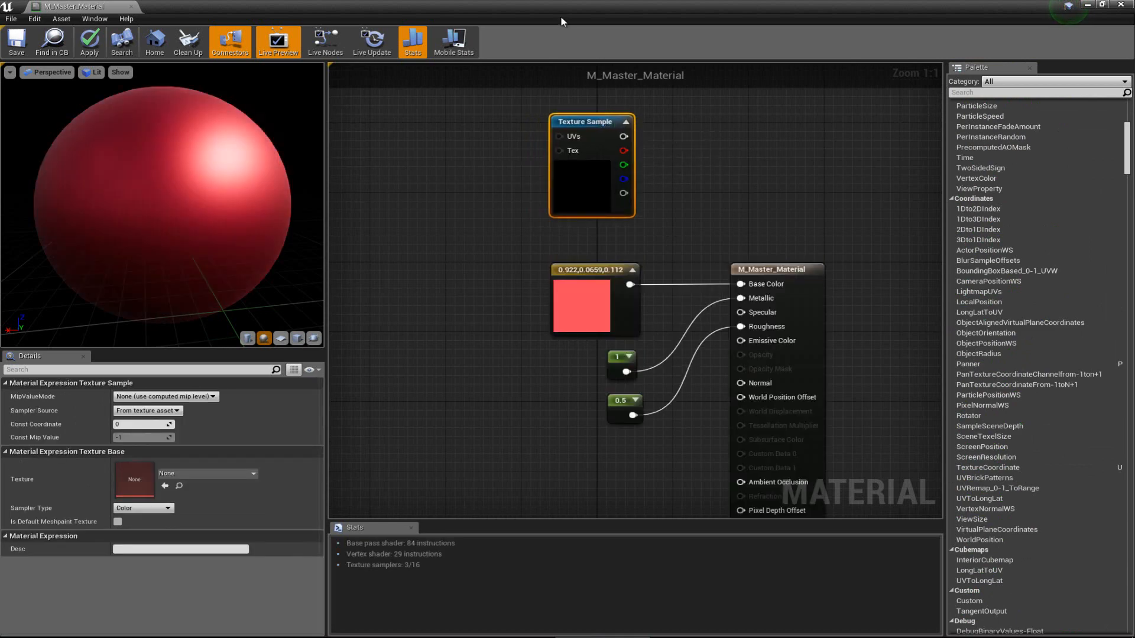
# Step: Shrink the material editor so the Content Browser textures show, and add a second Texture Sample node left of the existing one
pyautogui.moveTo(635, 6); pyautogui.dragTo(621, 49)
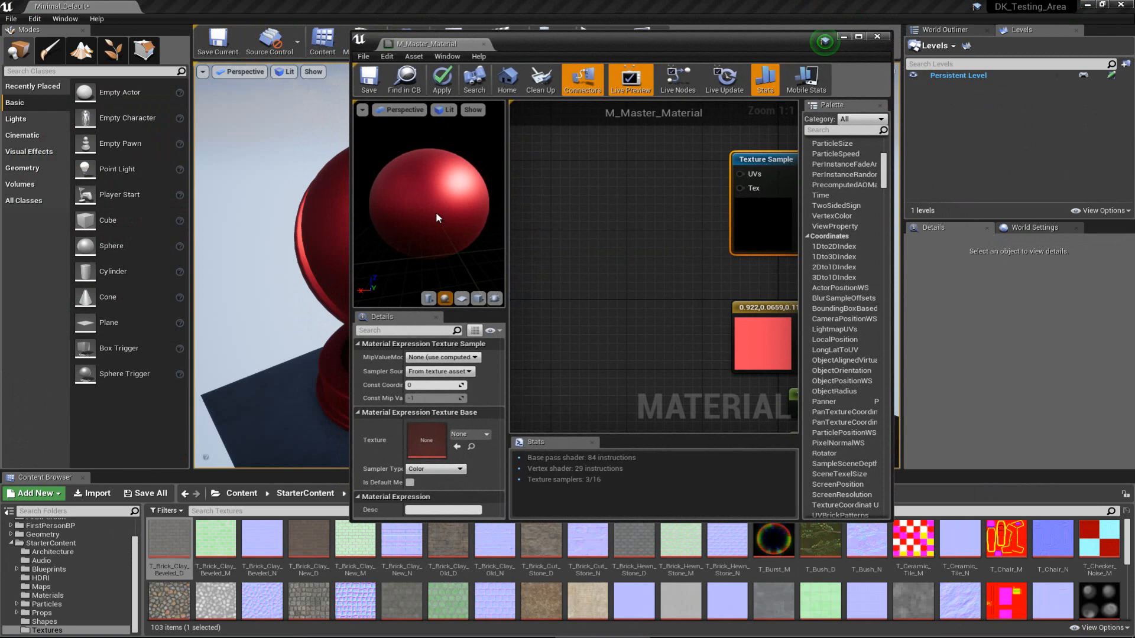
pyautogui.click(170, 553)
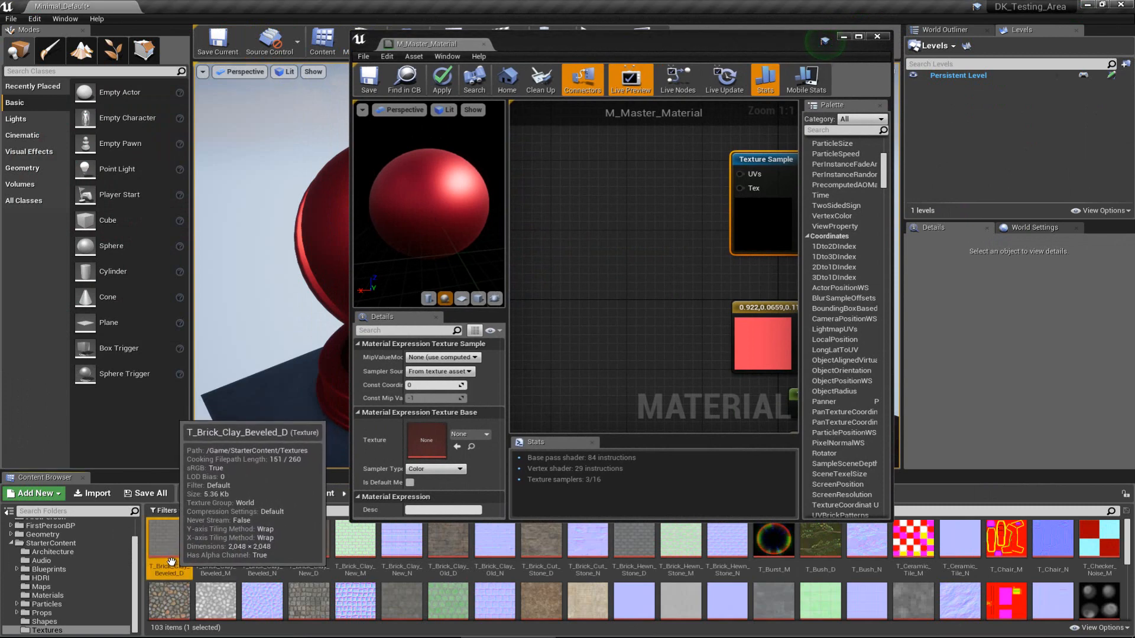
pyautogui.click(580, 235)
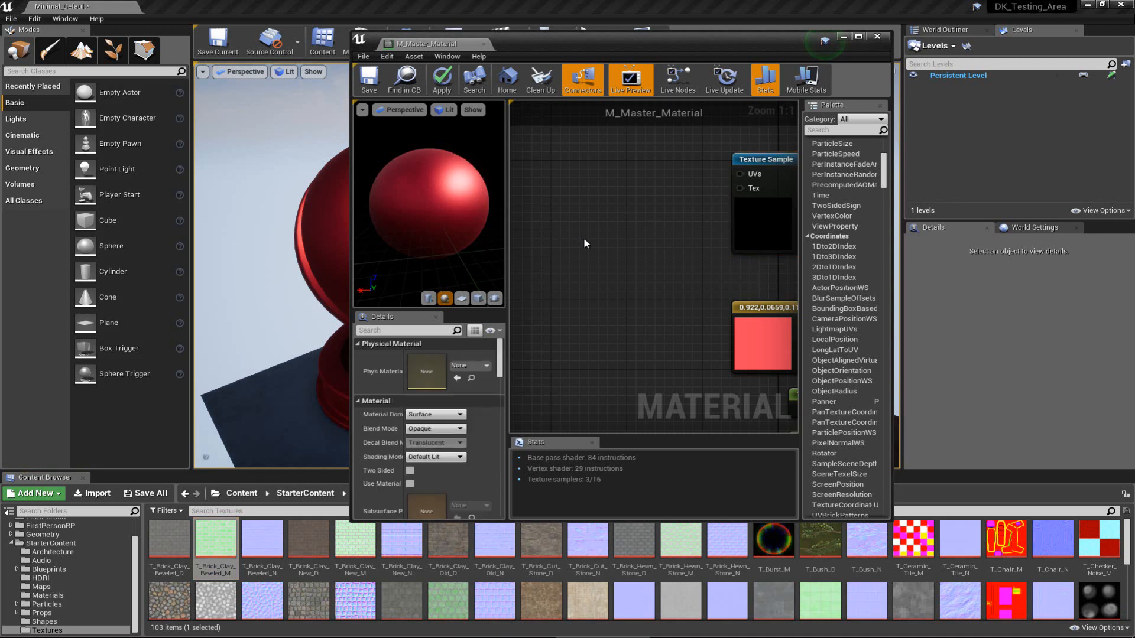
pyautogui.click(585, 243)
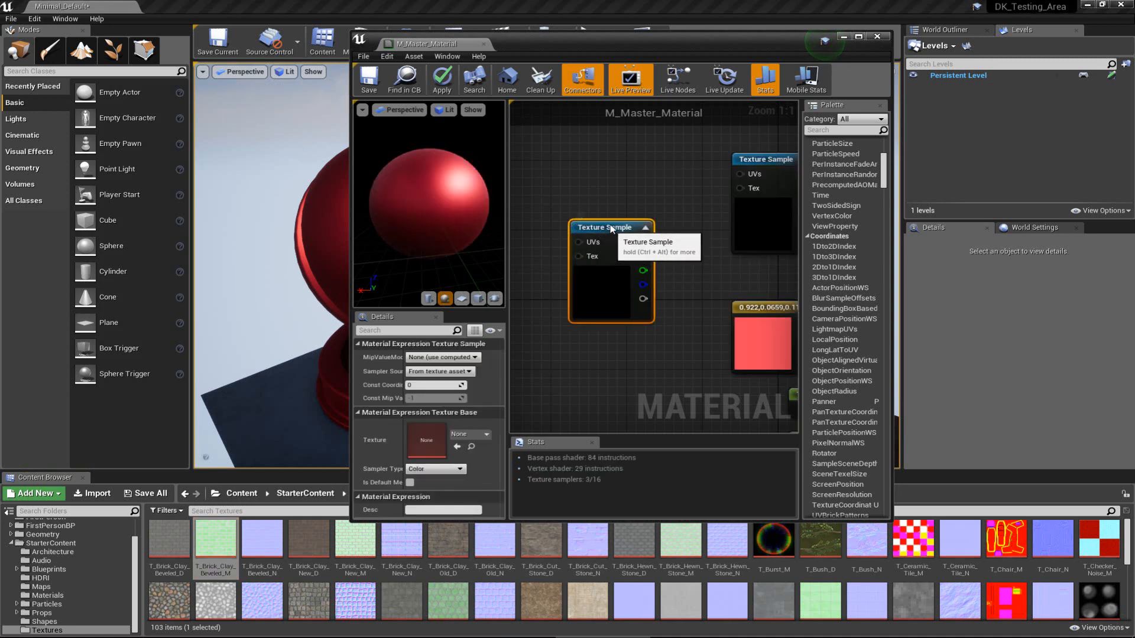
pyautogui.moveTo(610, 229); pyautogui.dragTo(602, 197)
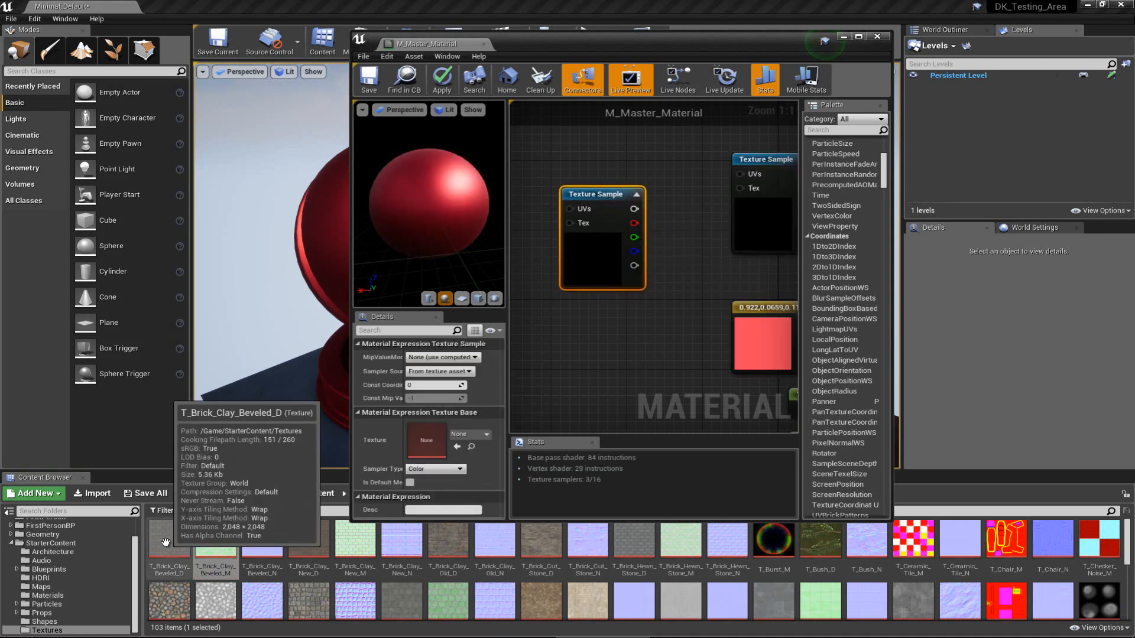
# Step: Delete the original Texture Sample node and move the second one into its place above the Constant3Vector node
pyautogui.moveTo(754, 251); pyautogui.dragTo(692, 275, button='right')
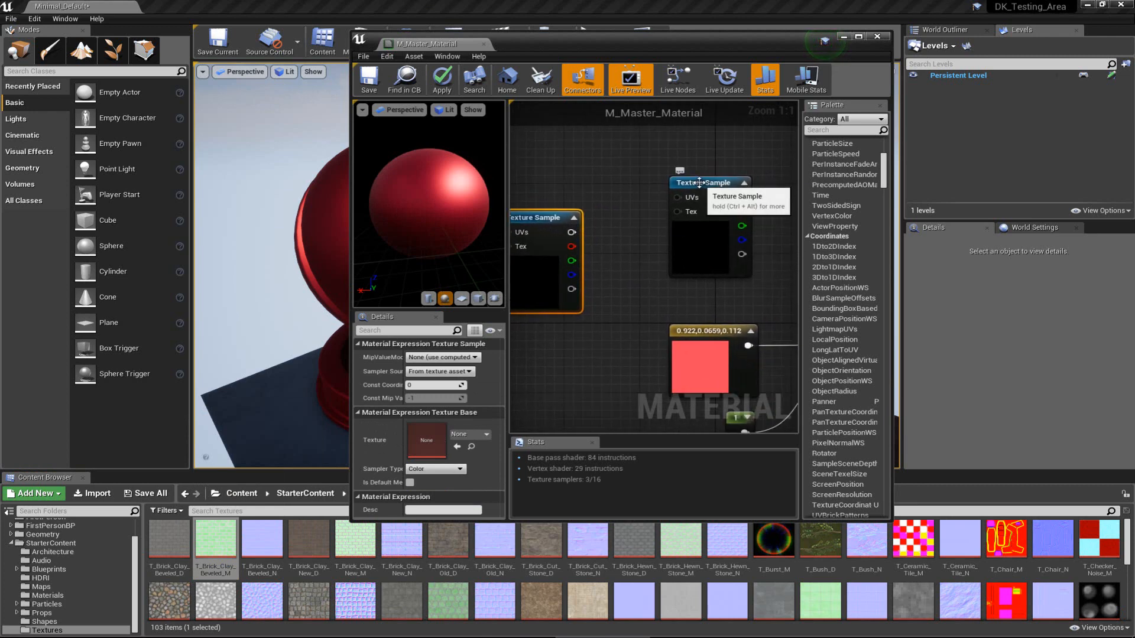
pyautogui.click(700, 182)
pyautogui.press('Delete')
pyautogui.moveTo(533, 223); pyautogui.dragTo(703, 196)
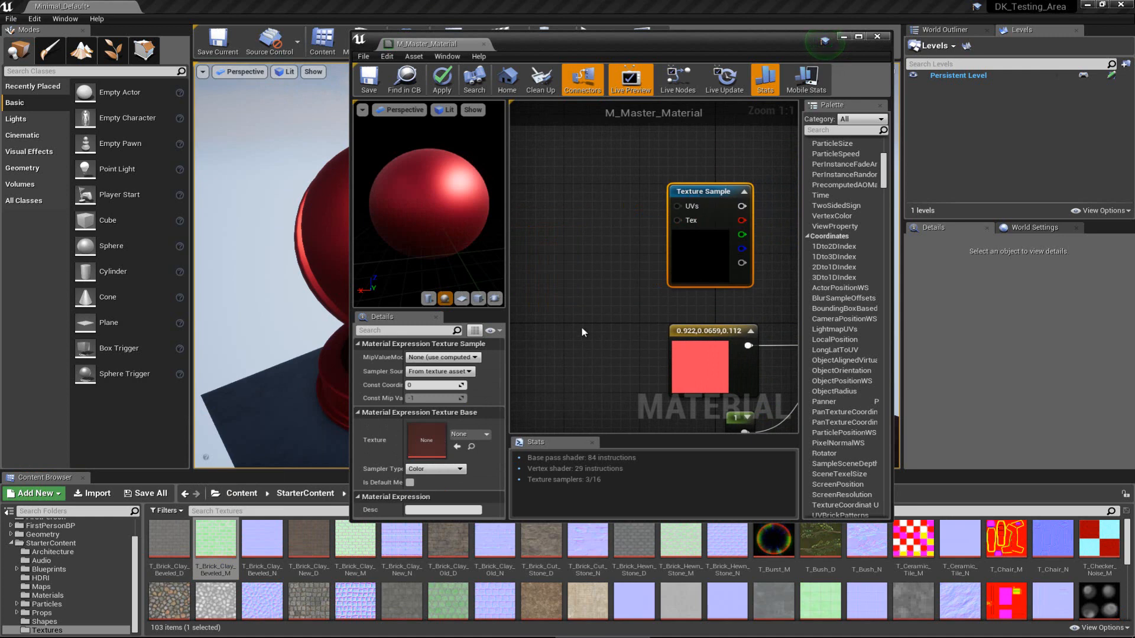
# Step: Maximize the material editor, try T_Brick_Clay_Beveled_M in the Texture Sample node, and switch its texture to T_Brick_Clay_Beveled_D
pyautogui.doubleClick(605, 42)
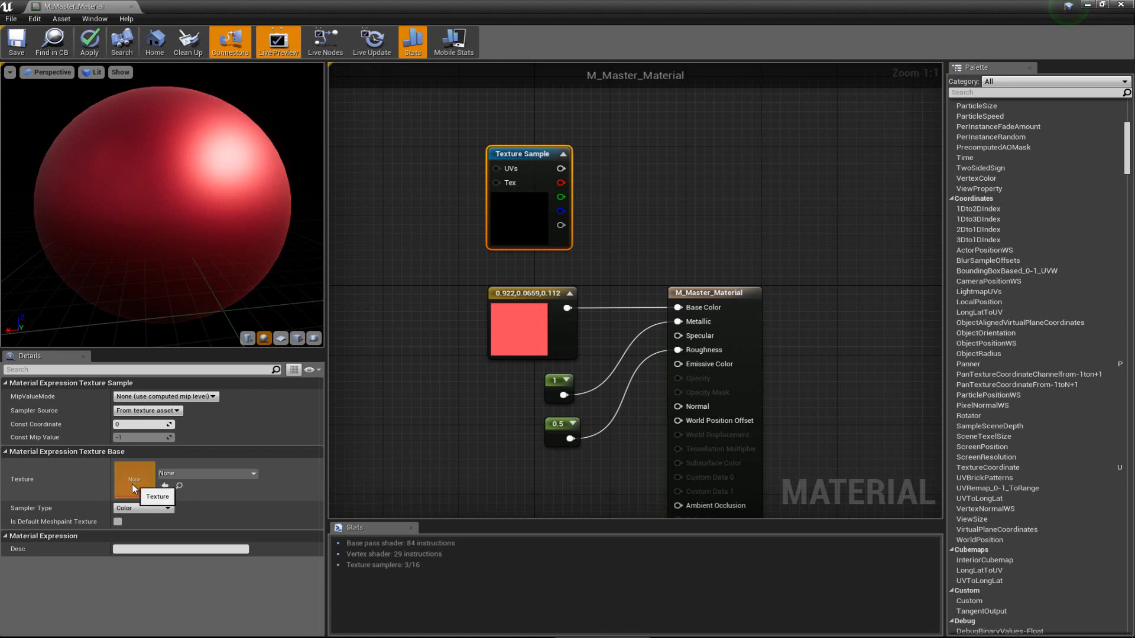
pyautogui.click(167, 487)
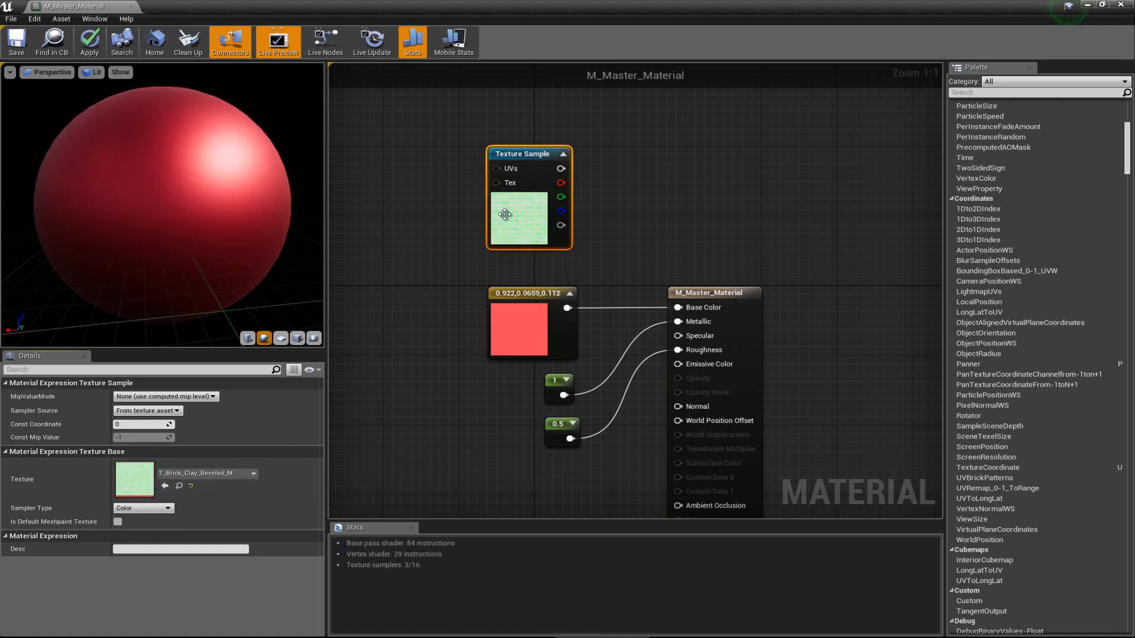
pyautogui.click(254, 474)
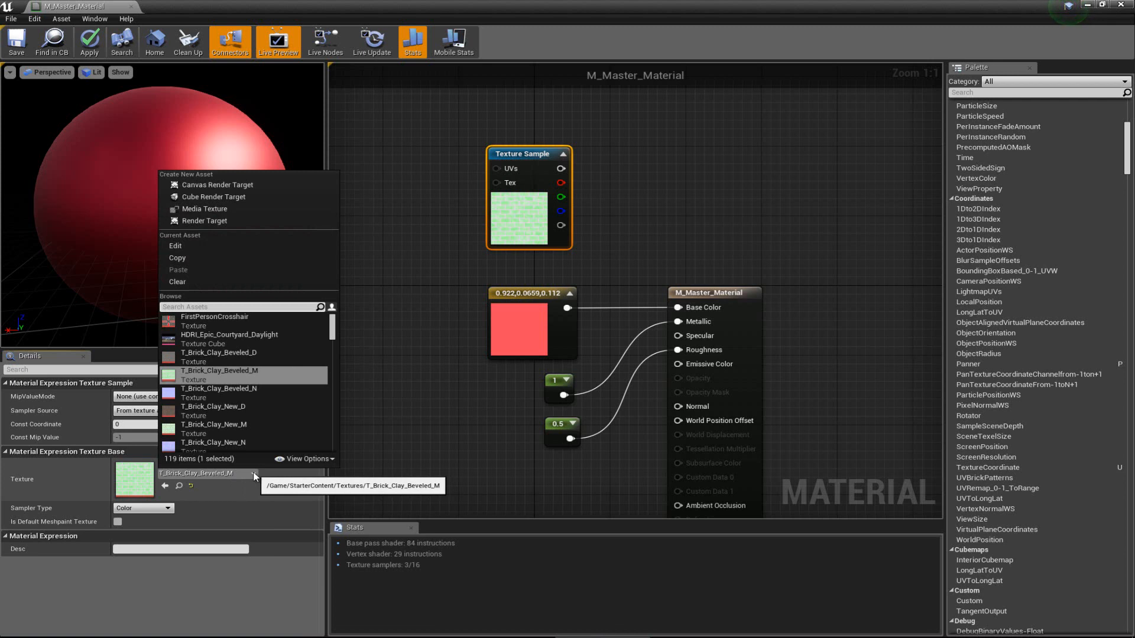
pyautogui.click(246, 357)
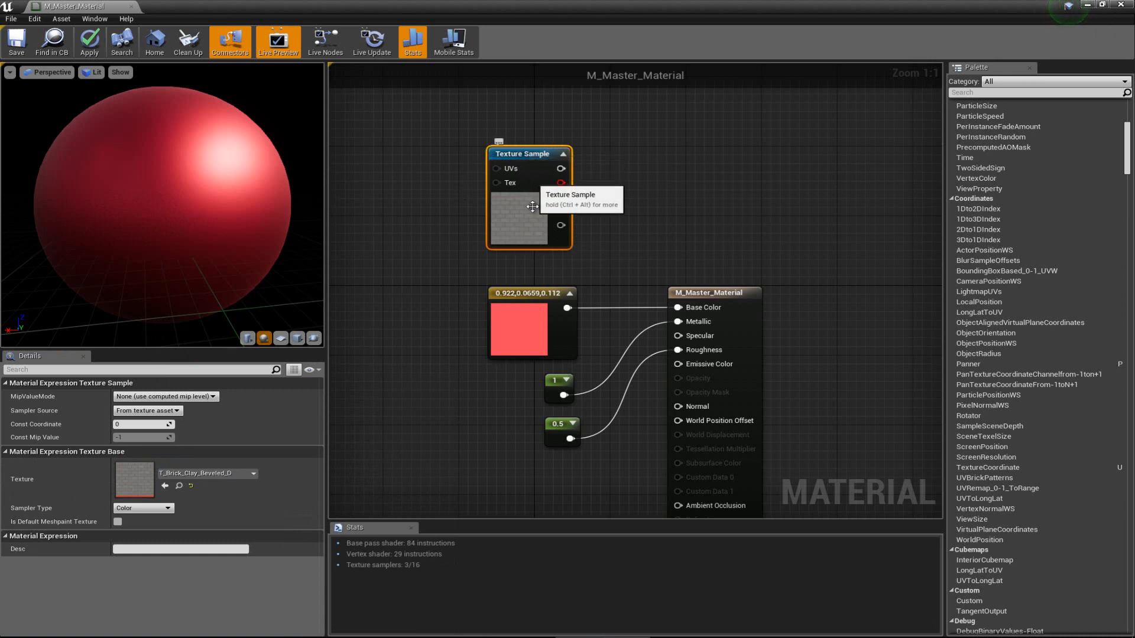
# Step: Connect the T_Brick_Clay_Beveled_D Texture Sample's RGB output to Base Color in place of the Constant3Vector
pyautogui.click(530, 295)
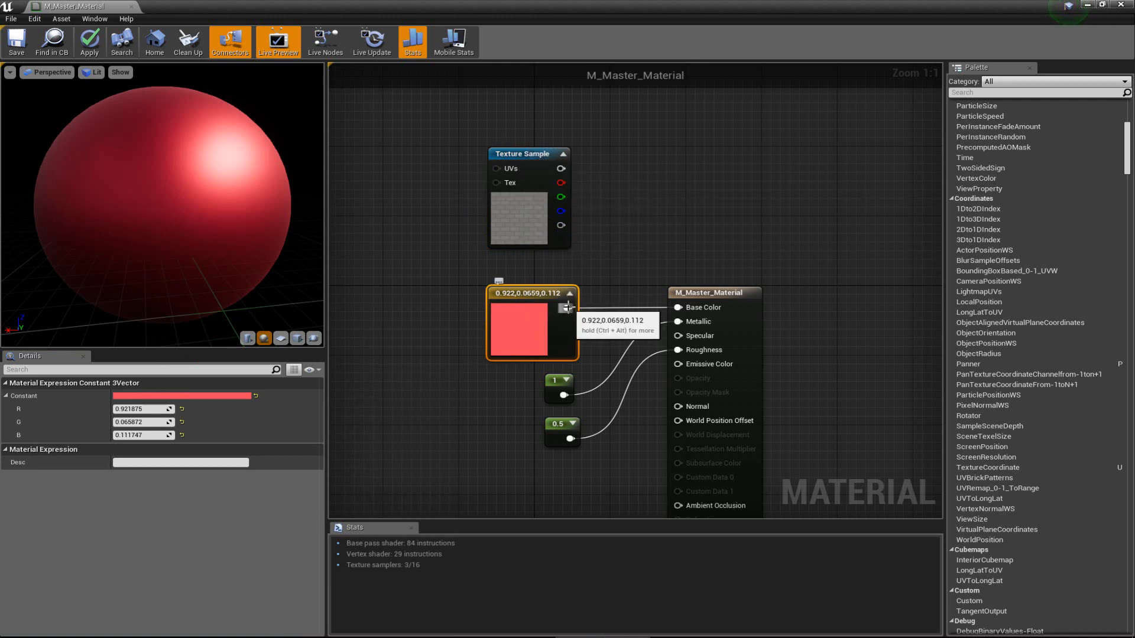
pyautogui.click(539, 159)
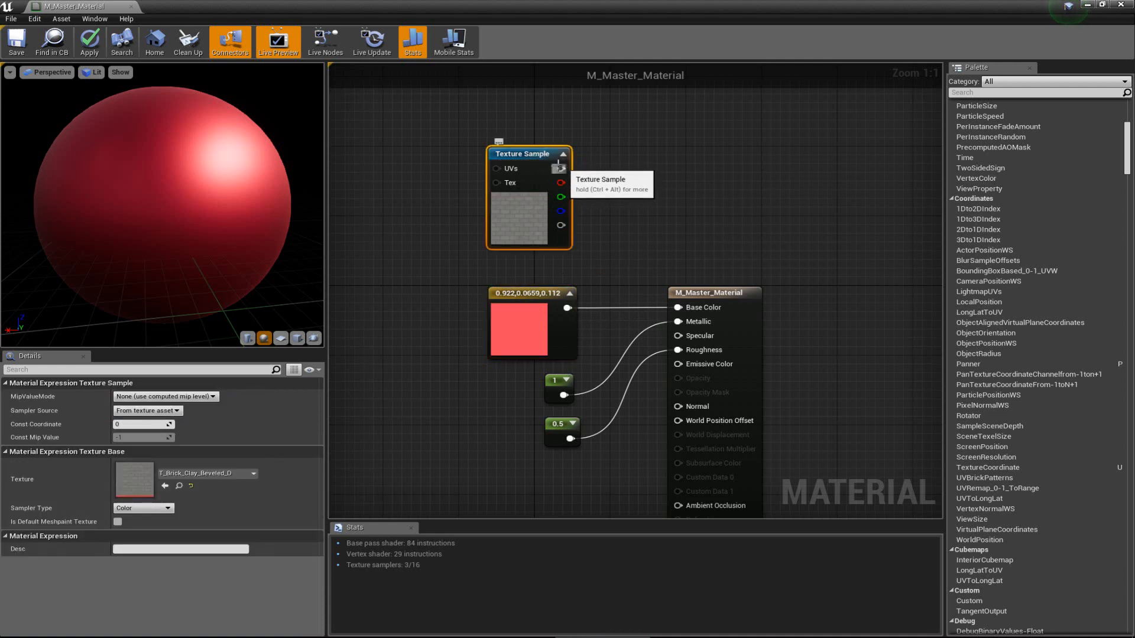
pyautogui.moveTo(561, 169); pyautogui.dragTo(677, 308)
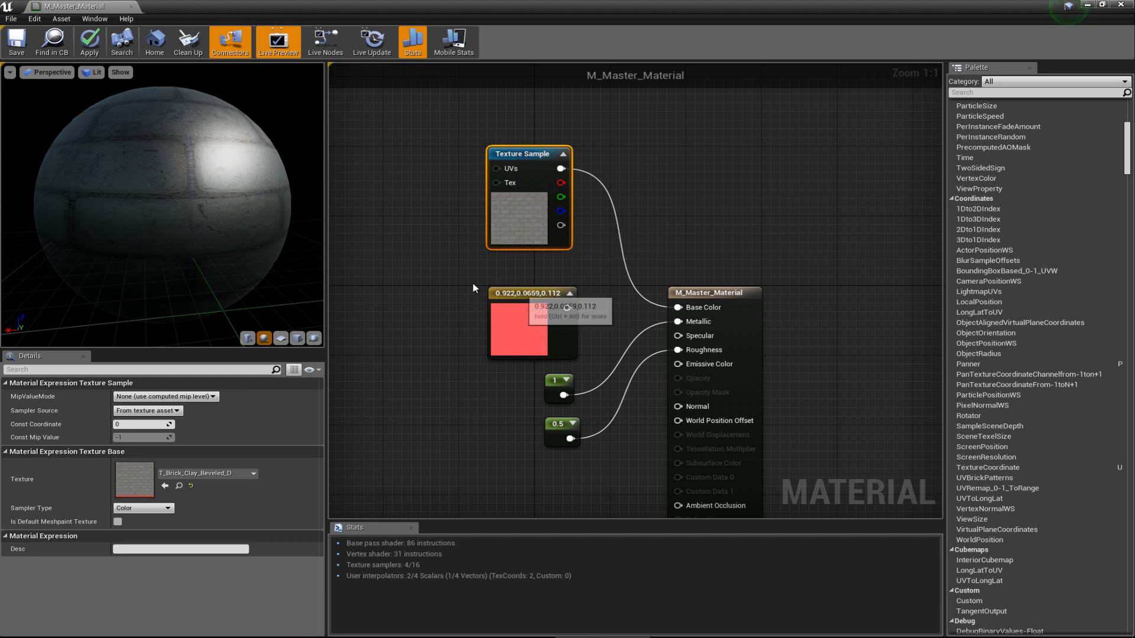
# Step: Move the Constant3Vector and the two scalar constant nodes together to the left, clearing the space below the Texture Sample
pyautogui.moveTo(467, 280); pyautogui.dragTo(349, 426)
pyautogui.click(522, 154)
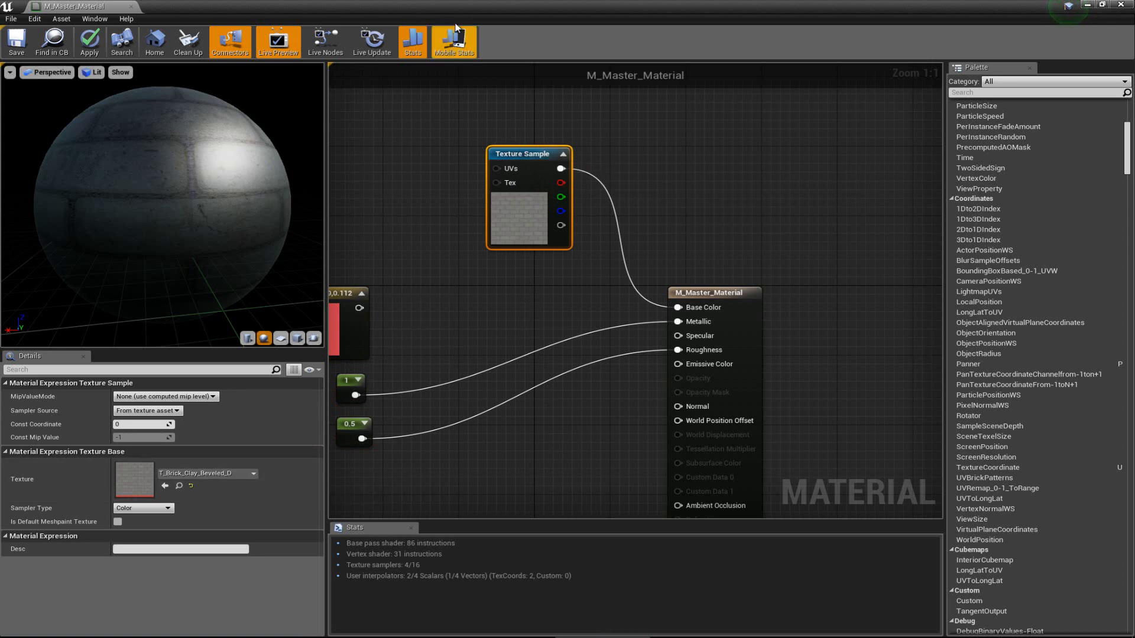
pyautogui.click(519, 306)
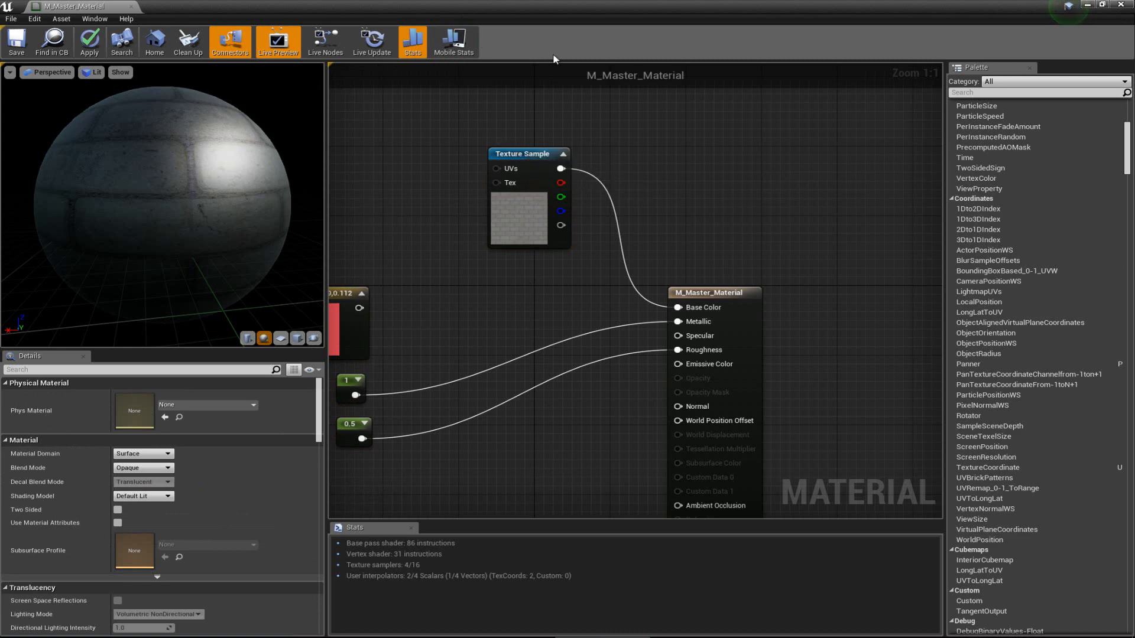
# Step: Add T_Brick_Clay_Beveled_M and T_Brick_Clay_Beveled_N from the Content Browser as Texture Sample nodes, stacked in that order below the first one
pyautogui.moveTo(556, 13); pyautogui.dragTo(735, 20)
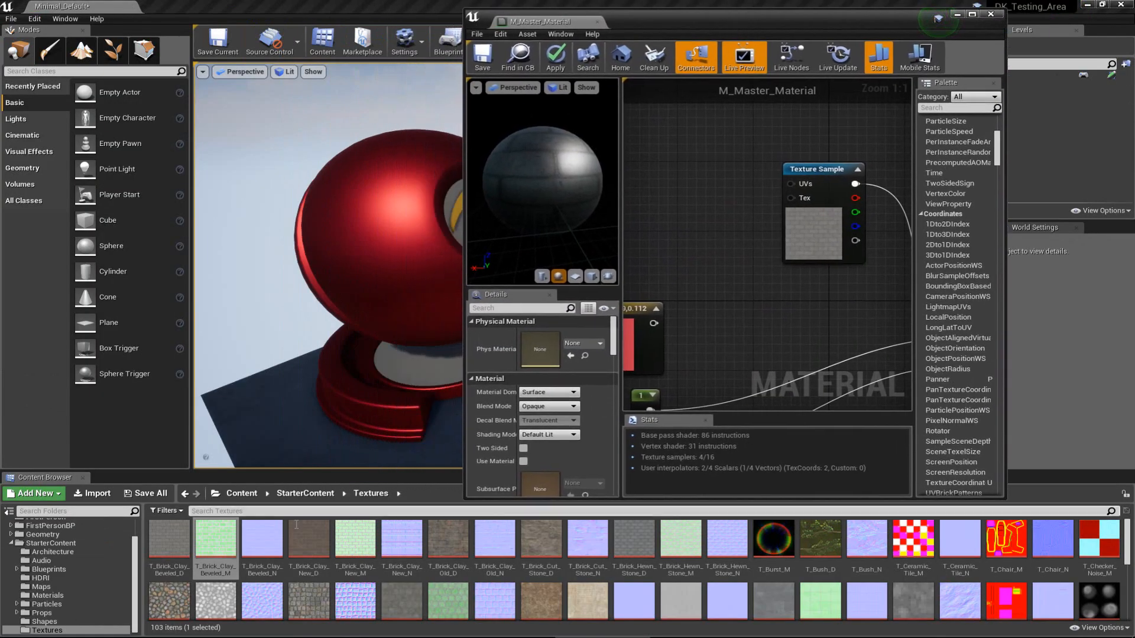
pyautogui.keyDown('ctrl'); pyautogui.click(261, 546); pyautogui.keyUp('ctrl')
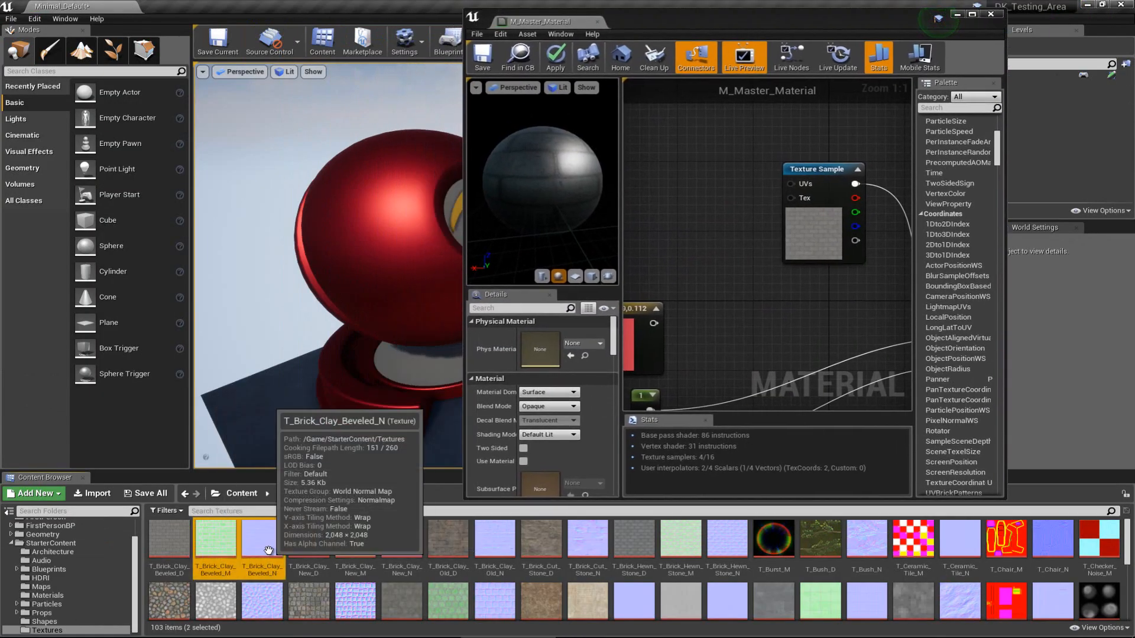
pyautogui.moveTo(262, 546); pyautogui.dragTo(799, 306)
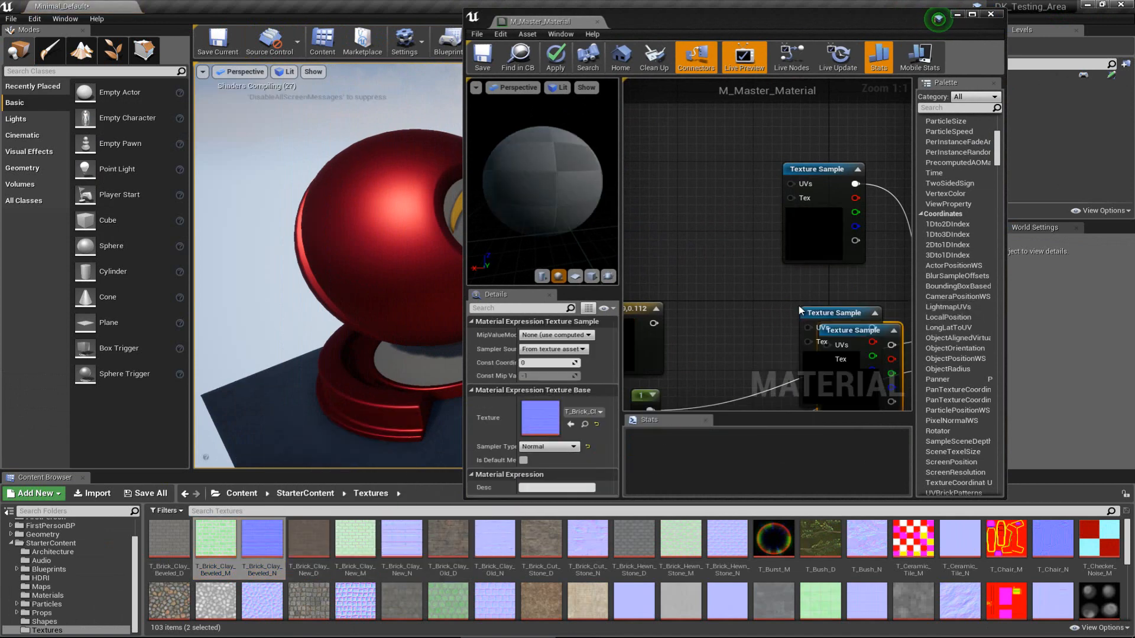
pyautogui.doubleClick(794, 19)
pyautogui.moveTo(549, 314); pyautogui.dragTo(513, 421)
pyautogui.moveTo(536, 297); pyautogui.dragTo(515, 275)
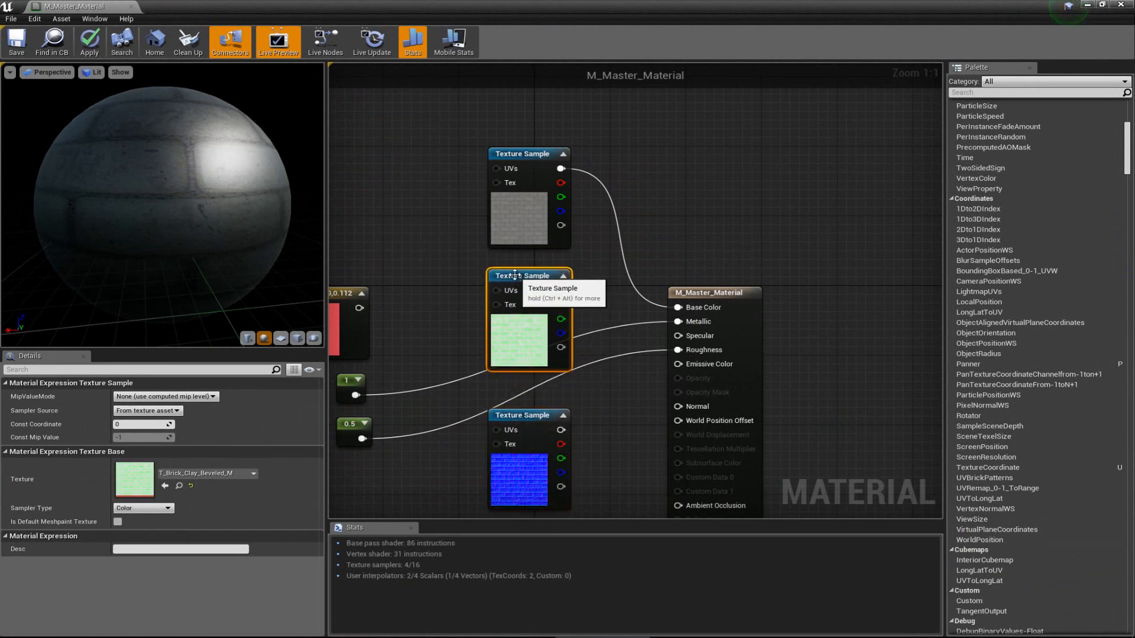
# Step: Disconnect the constant nodes from the material's Roughness and Metallic inputs
pyautogui.moveTo(417, 364); pyautogui.dragTo(473, 293, button='right')
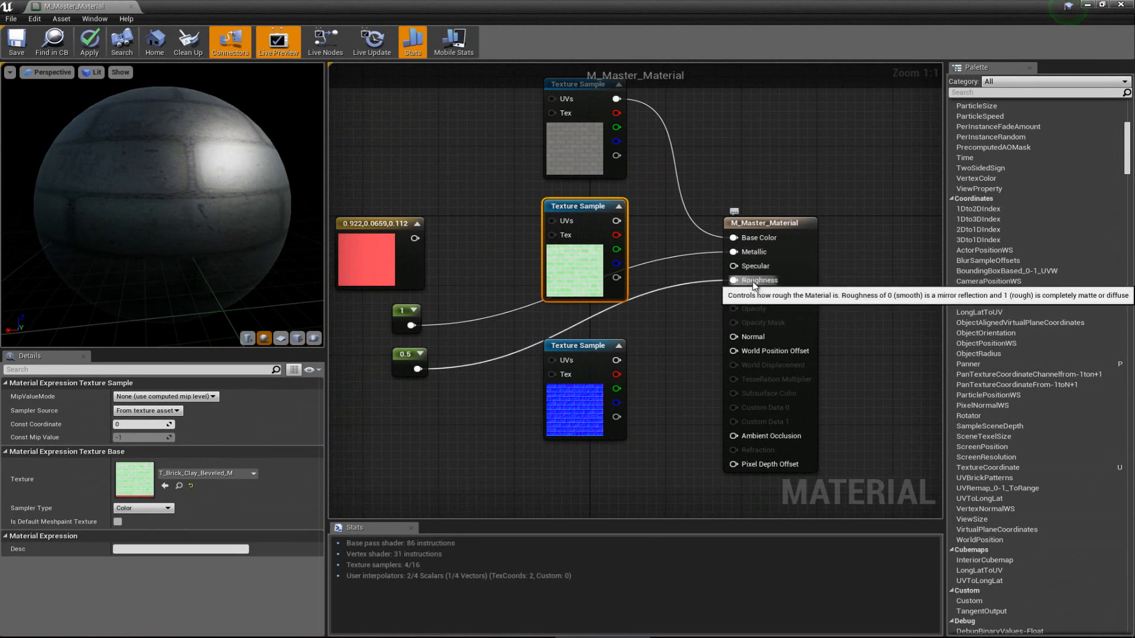
pyautogui.keyDown('ctrl'); pyautogui.click(715, 282); pyautogui.keyUp('ctrl')
pyautogui.click(700, 264)
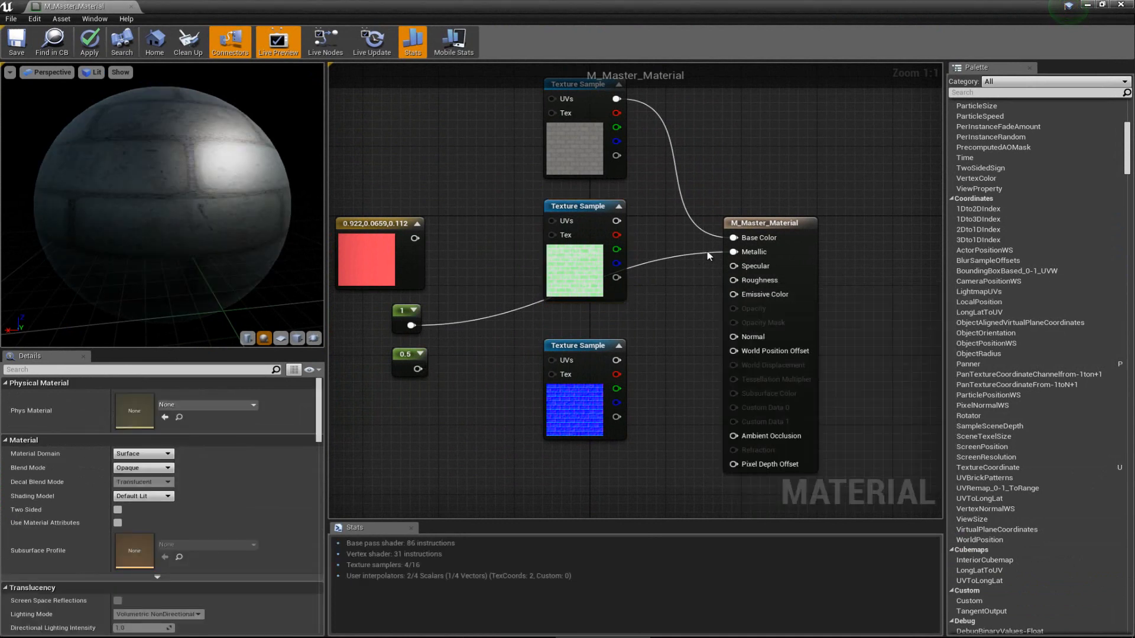
pyautogui.keyDown('ctrl'); pyautogui.click(704, 255); pyautogui.keyUp('ctrl')
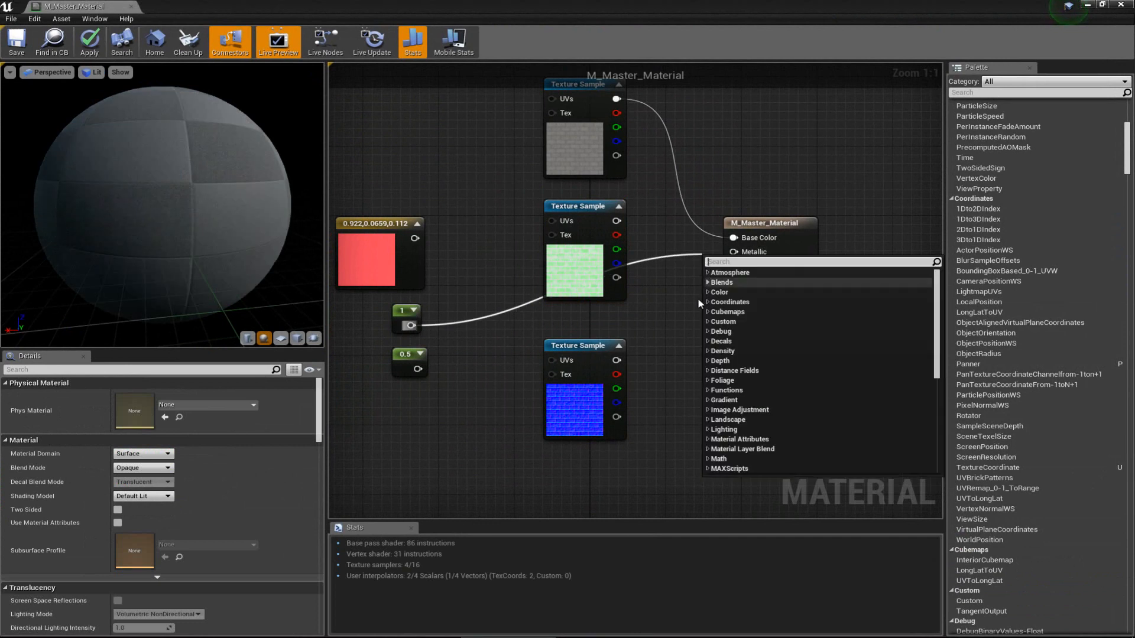
pyautogui.click(700, 299)
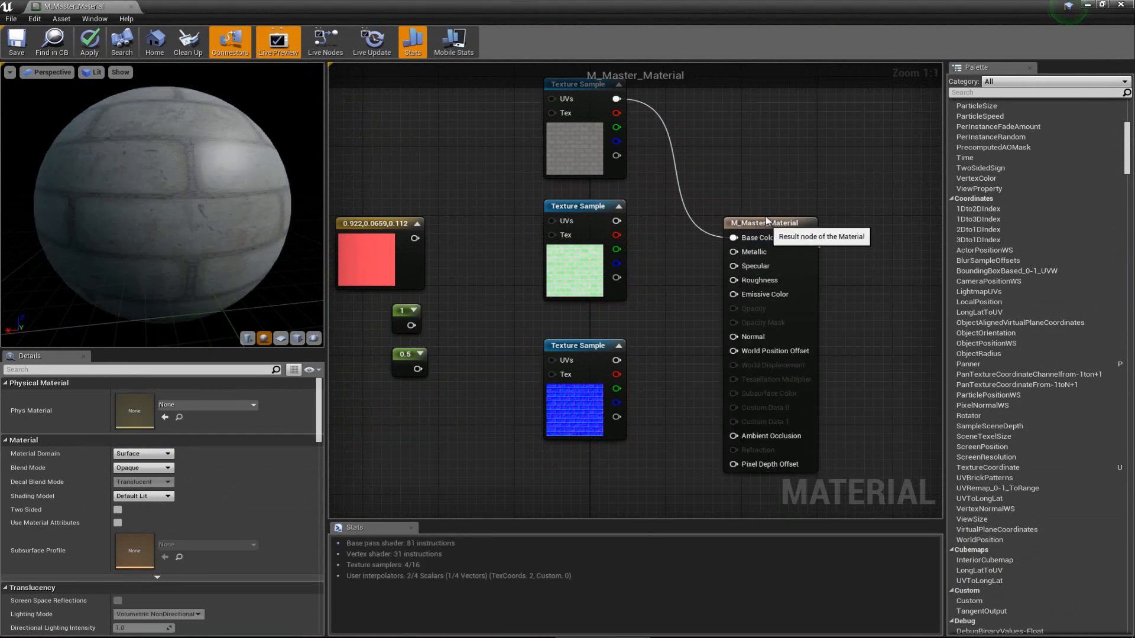
# Step: Align the material result node with the T_Brick_Clay_Beveled_M node and move the T_Brick_Clay_Beveled_N node slightly closer beneath it
pyautogui.moveTo(764, 230); pyautogui.dragTo(773, 215)
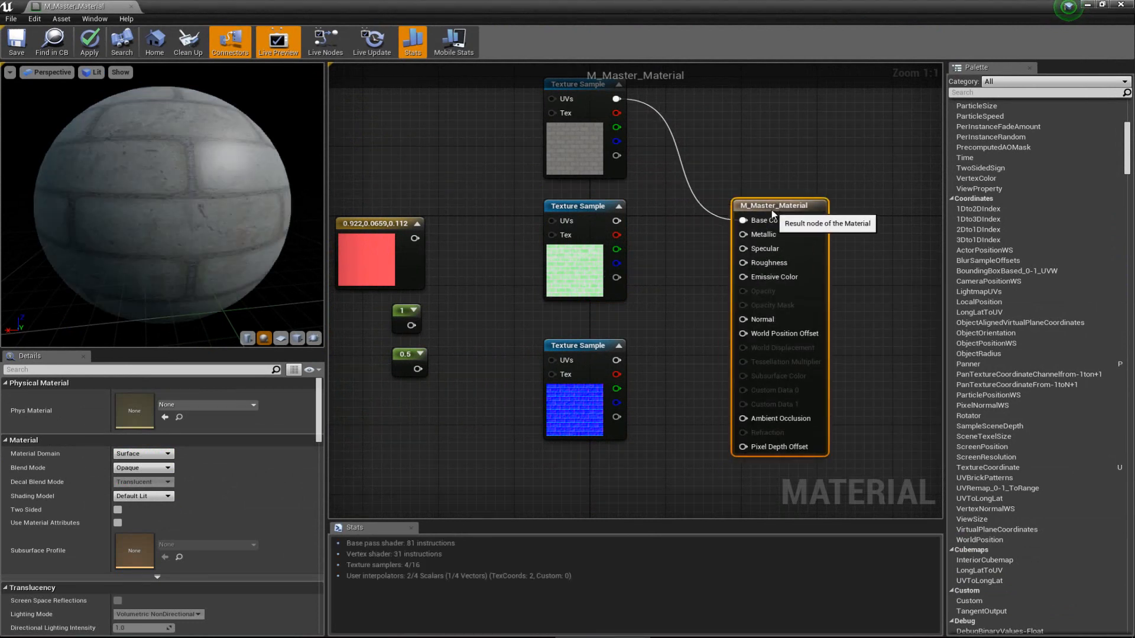
pyautogui.click(598, 342)
pyautogui.moveTo(697, 223); pyautogui.dragTo(662, 269, button='right')
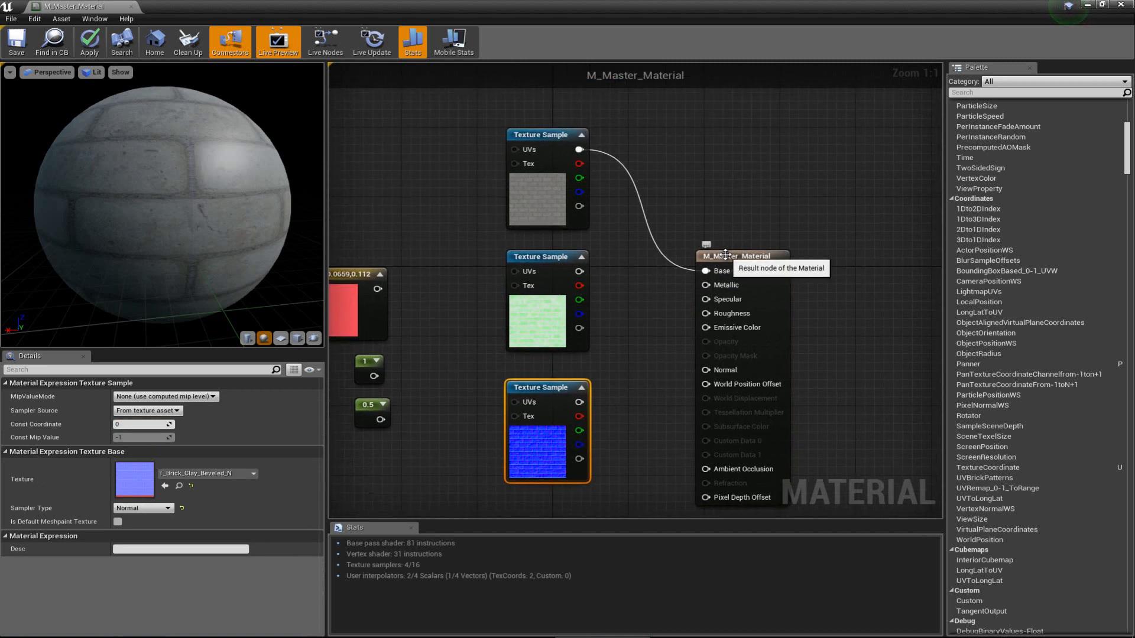
# Step: Connect T_Brick_Clay_Beveled_M's red channel to Ambient Occlusion, green to Roughness and blue to Metallic, and raise the result node slightly
pyautogui.click(535, 256)
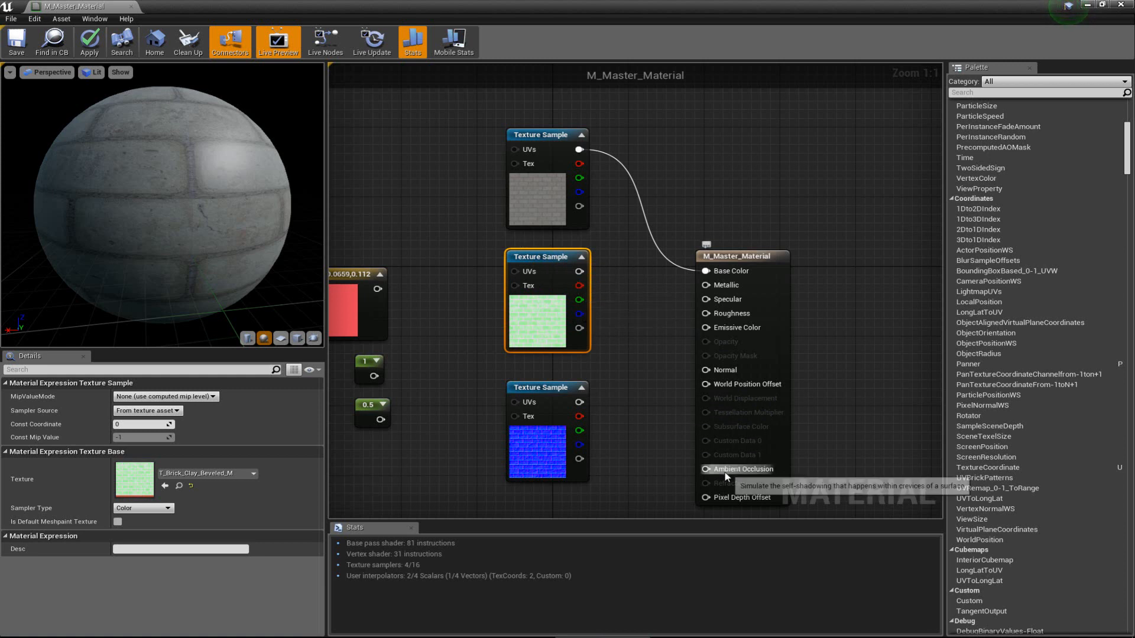
pyautogui.moveTo(579, 285); pyautogui.dragTo(708, 473)
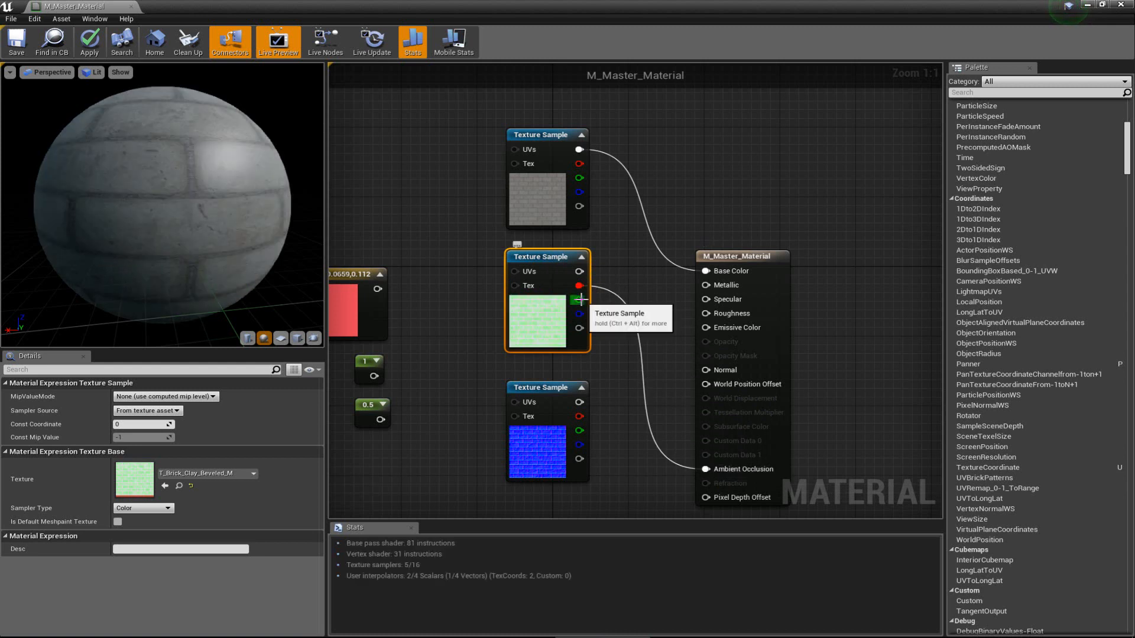
pyautogui.moveTo(581, 300); pyautogui.dragTo(712, 319)
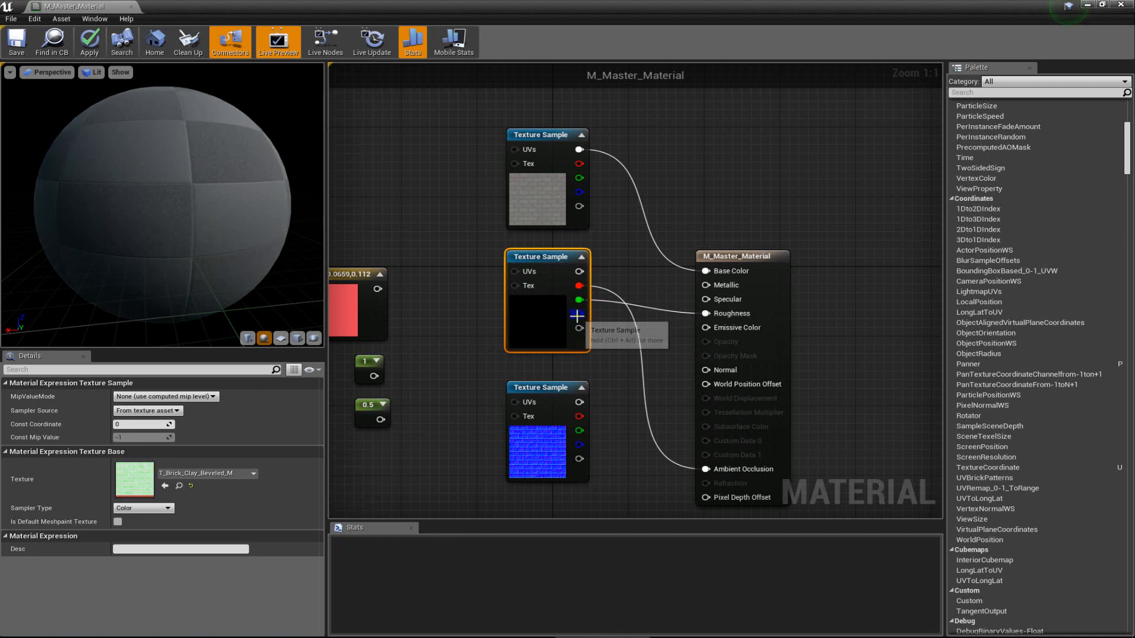
pyautogui.moveTo(579, 314); pyautogui.dragTo(751, 230)
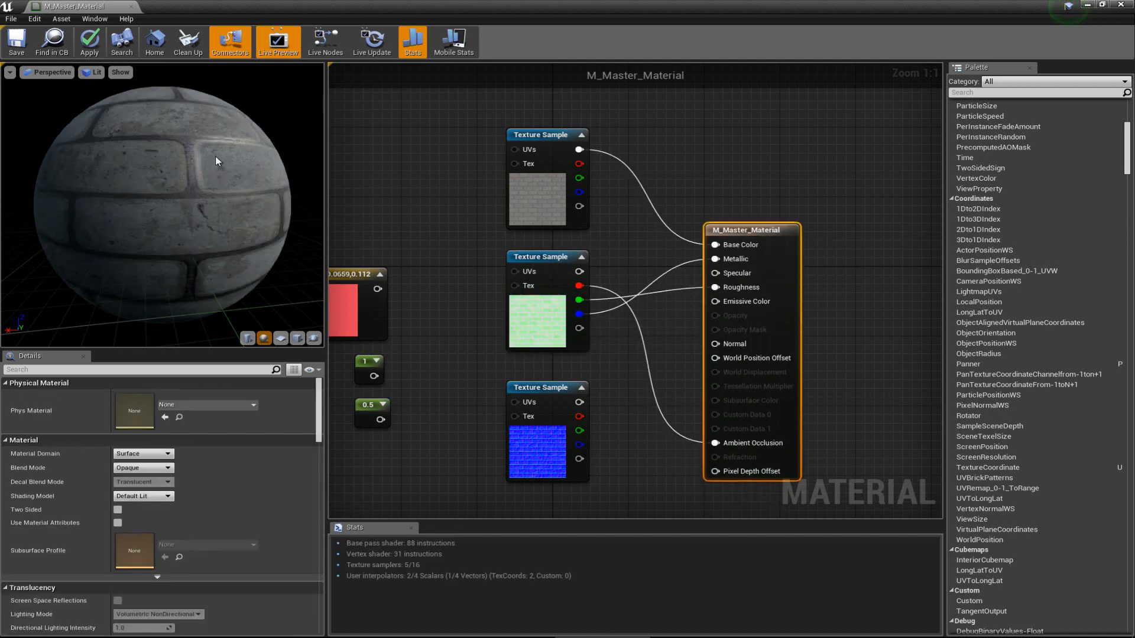
# Step: Save M_Master_Material and shrink its editor to inspect the brick material on the preview mesh in the level
pyautogui.moveTo(129, 206); pyautogui.dragTo(198, 240)
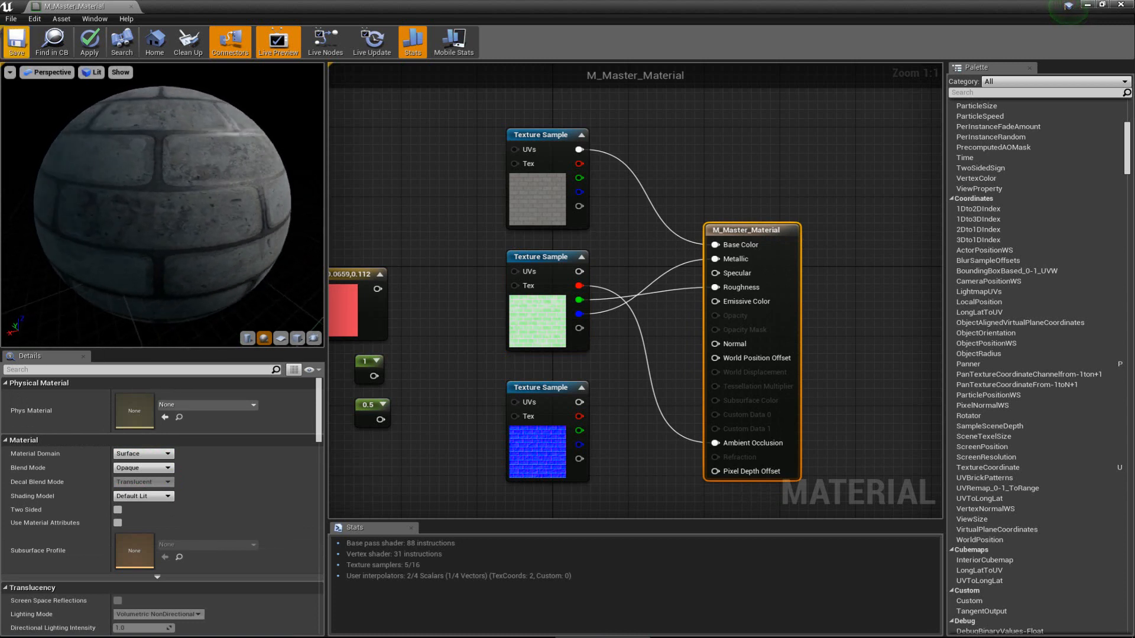
pyautogui.click(19, 40)
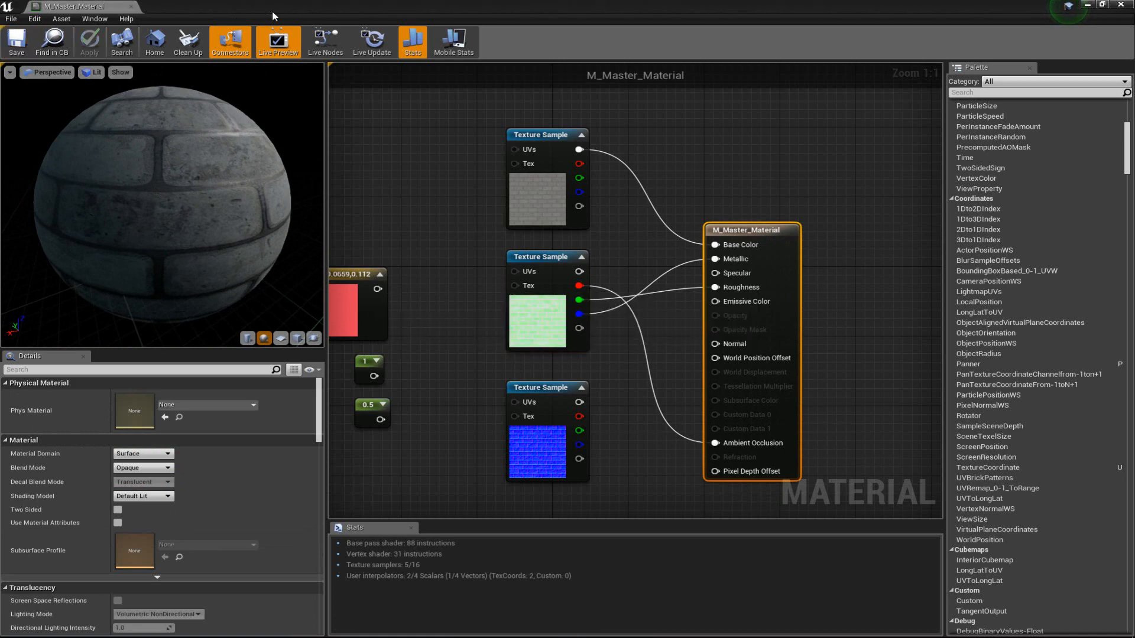
pyautogui.moveTo(272, 9); pyautogui.dragTo(856, 39)
pyautogui.keyDown('alt'); pyautogui.moveTo(418, 206); pyautogui.dragTo(378, 261); pyautogui.keyUp('alt')
# Step: Connect T_Brick_Clay_Beveled_N's combined output to the material's Normal input, save the material, and inspect the brick surface on the level mesh
pyautogui.scroll(-4, 811, 253)
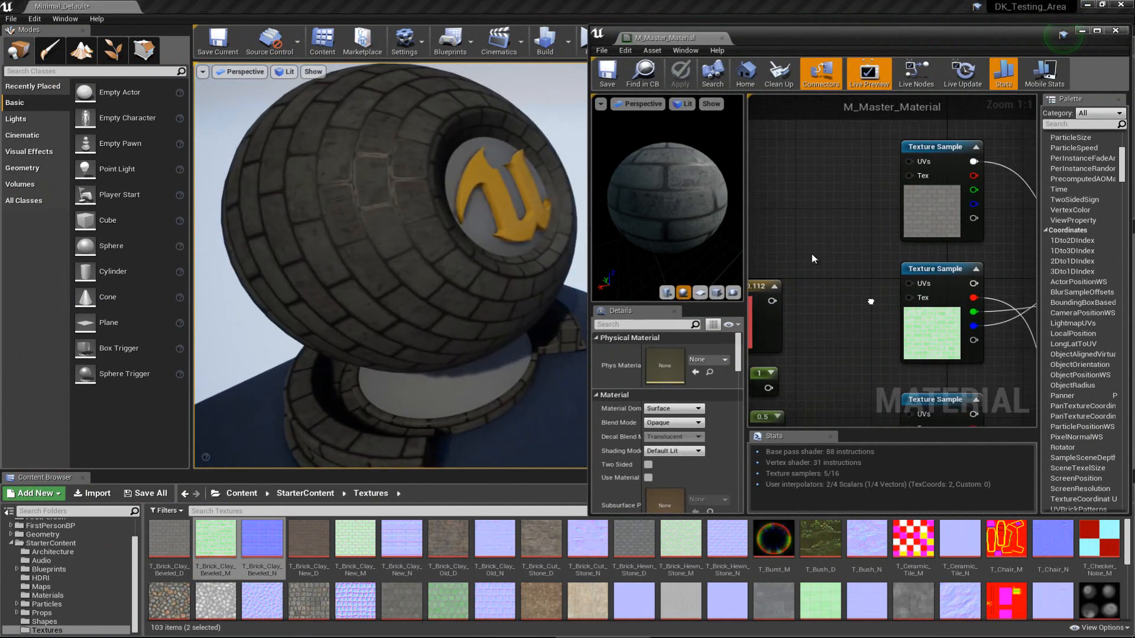
pyautogui.scroll(4, 819, 237)
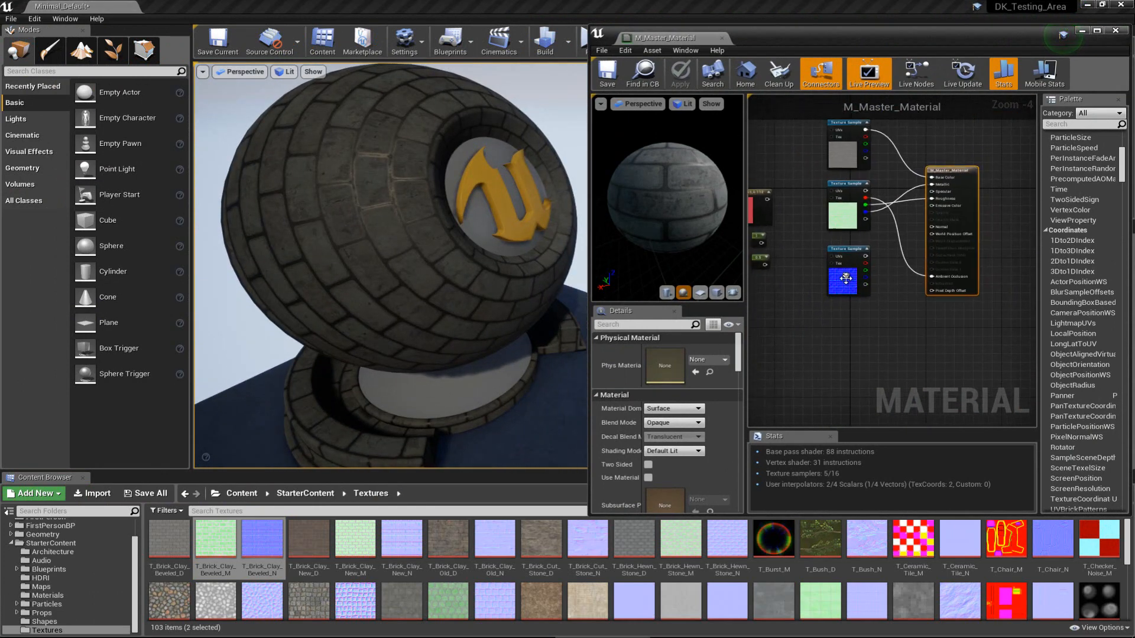
pyautogui.moveTo(882, 277); pyautogui.dragTo(834, 321, button='right')
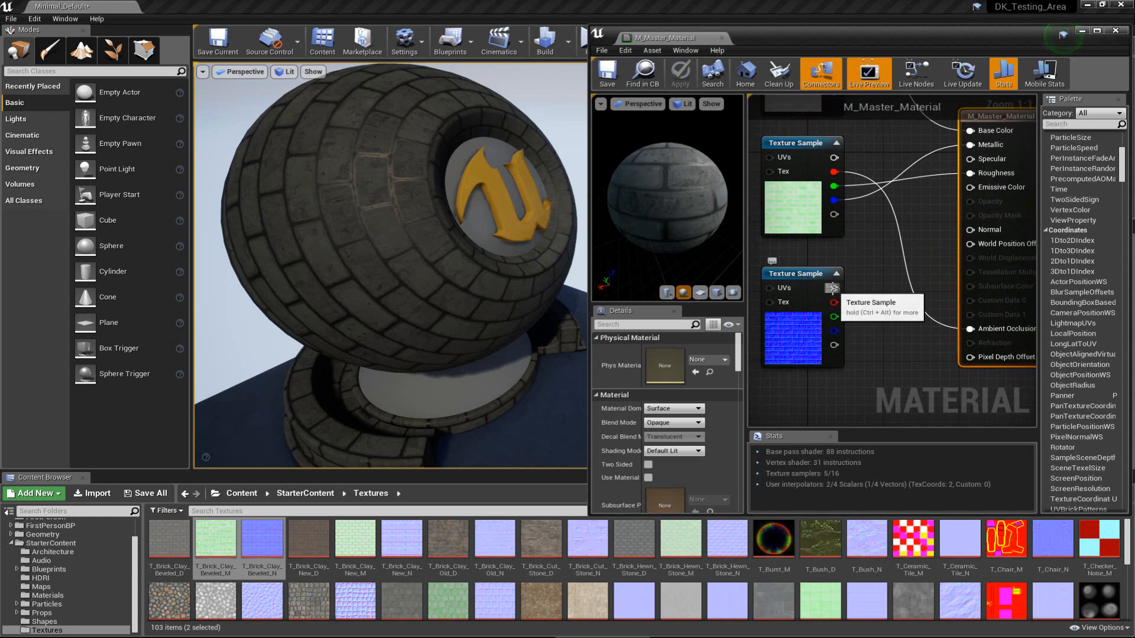
pyautogui.moveTo(871, 264); pyautogui.dragTo(970, 229)
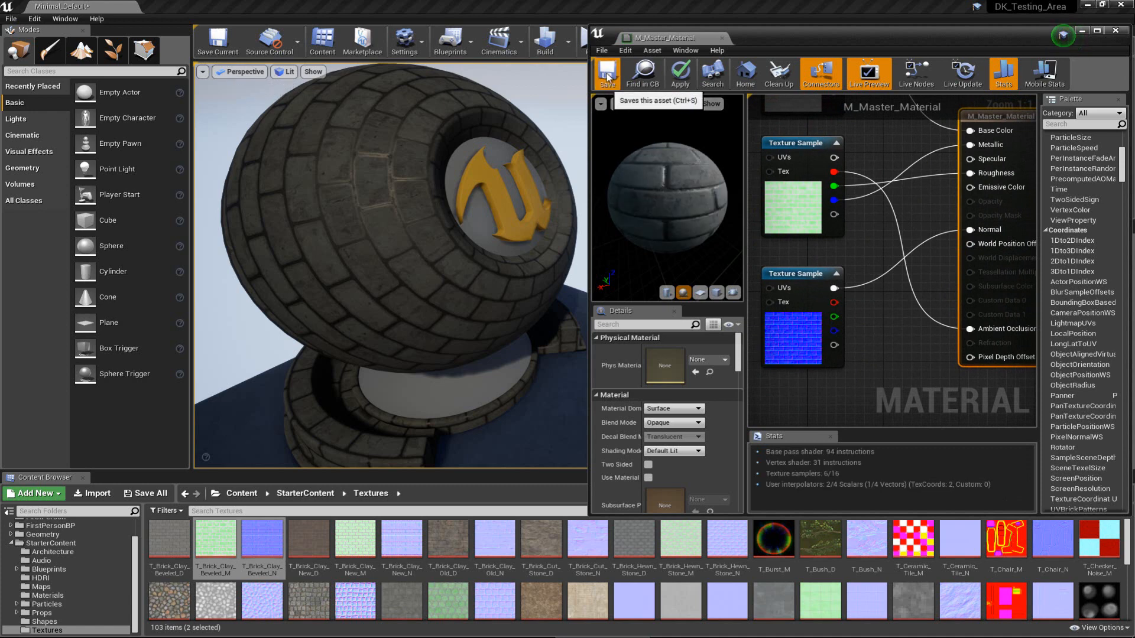
pyautogui.click(608, 76)
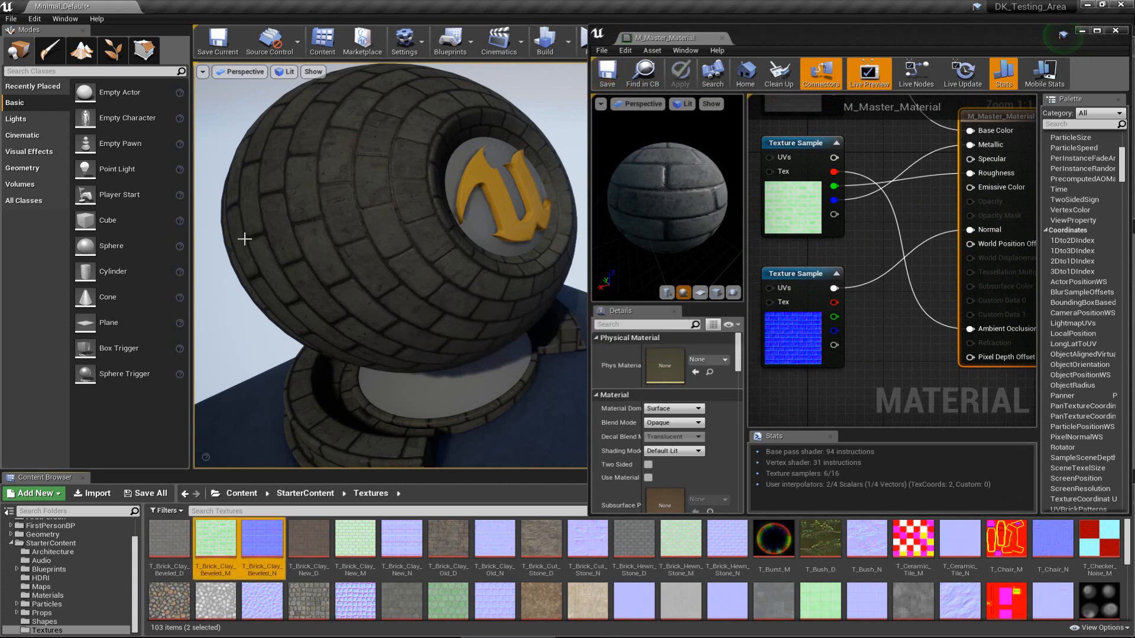
pyautogui.keyDown('alt'); pyautogui.moveTo(364, 253); pyautogui.dragTo(425, 235); pyautogui.keyUp('alt')
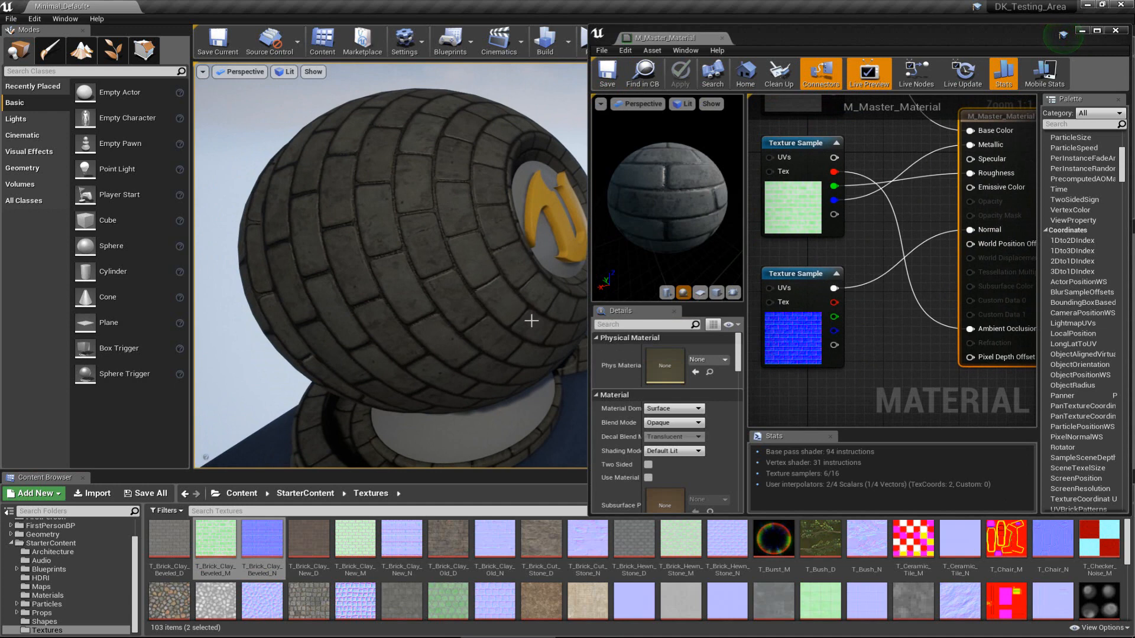
pyautogui.moveTo(532, 321)
pyautogui.keyDown('alt'); pyautogui.mouseDown()
pyautogui.moveTo(487, 333)
pyautogui.moveTo(521, 327)
pyautogui.mouseUp(); pyautogui.keyUp('alt')
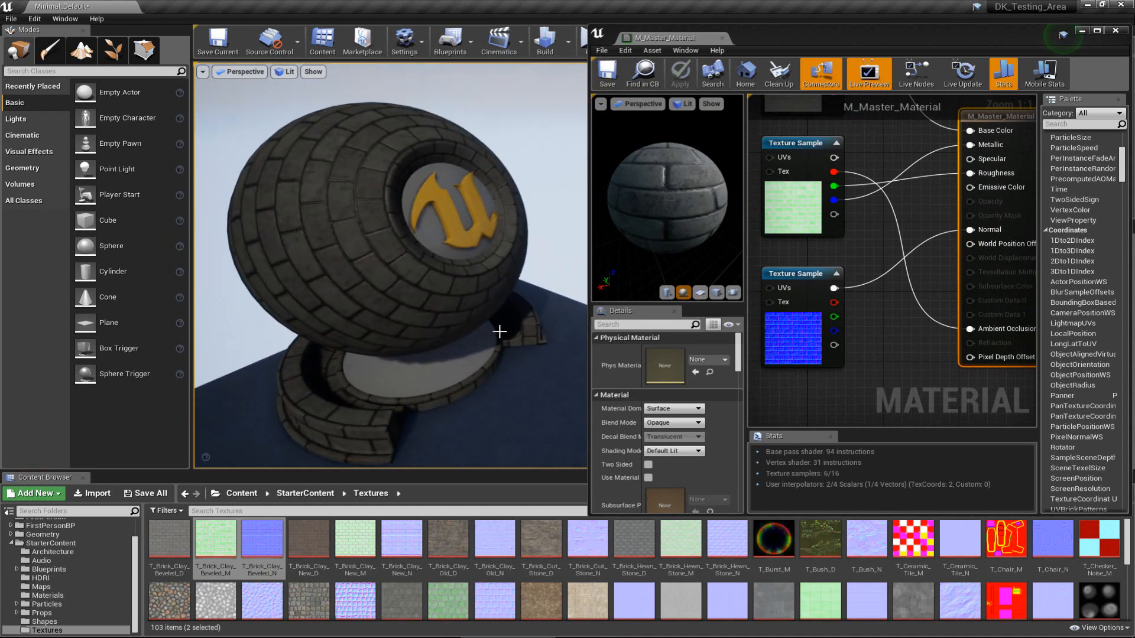
# Step: Examine the disconnected colour and scalar constant nodes, enlarge the material editor to full screen, and view the available constant types
pyautogui.click(949, 38)
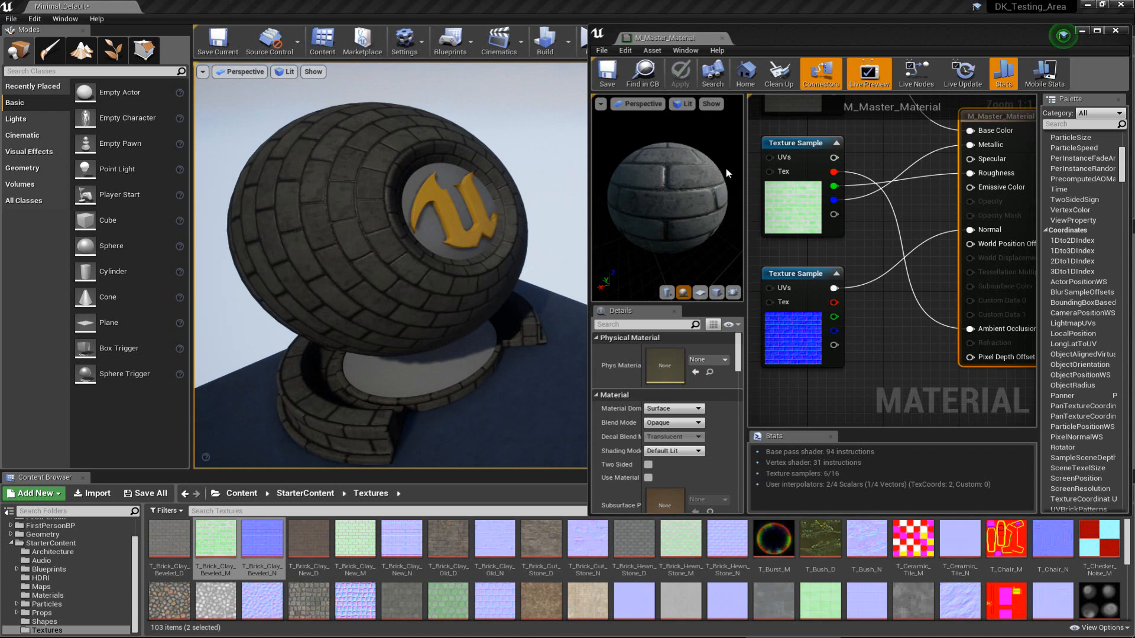
pyautogui.moveTo(872, 247); pyautogui.dragTo(861, 335, button='right')
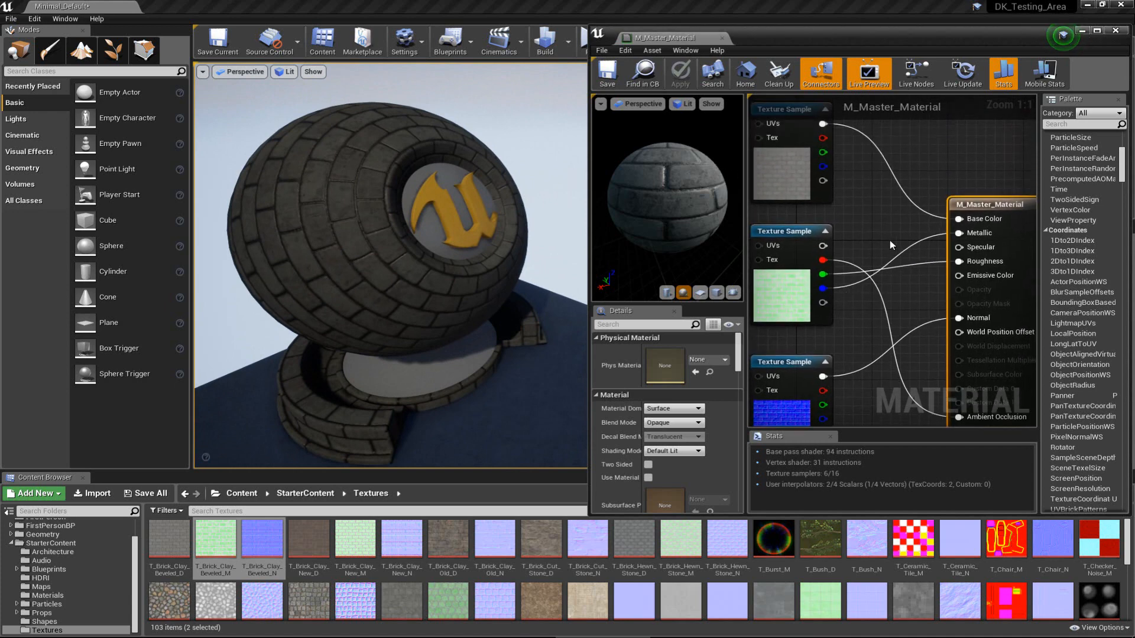
pyautogui.scroll(-3, 896, 228)
pyautogui.moveTo(850, 219); pyautogui.dragTo(982, 194, button='right')
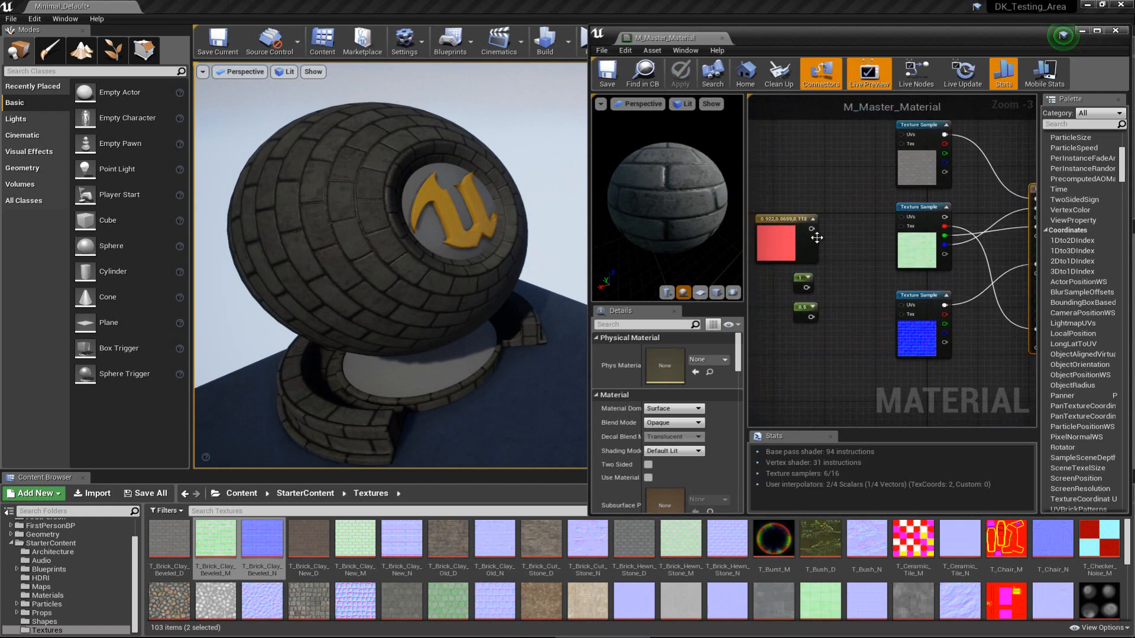
pyautogui.click(794, 244)
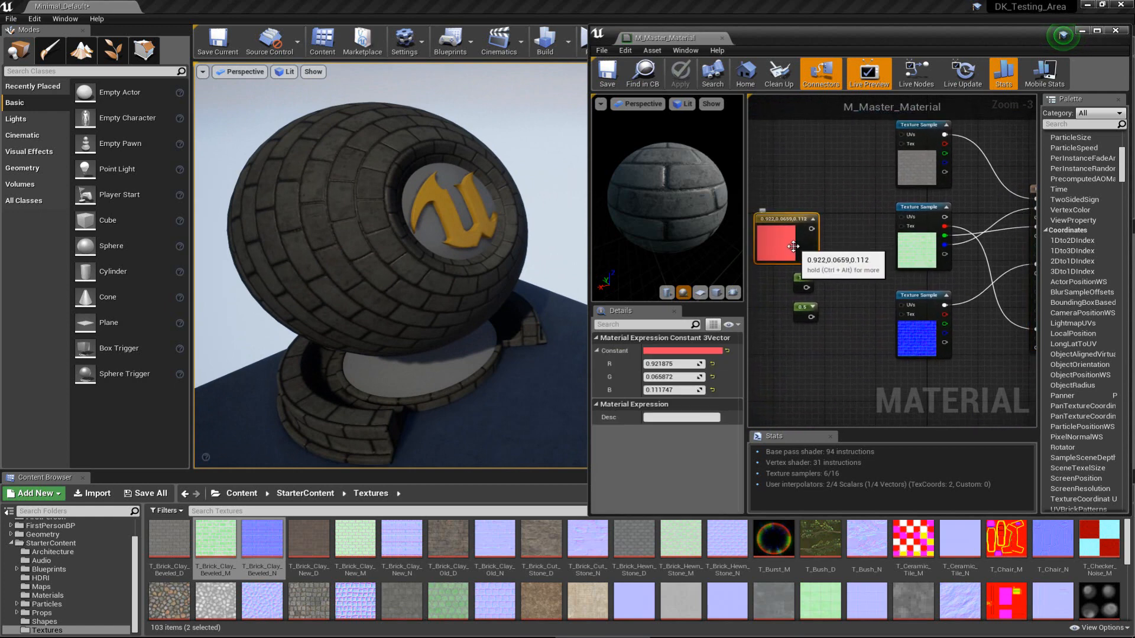
pyautogui.moveTo(877, 260)
pyautogui.mouseDown(button='right')
pyautogui.moveTo(800, 268)
pyautogui.moveTo(874, 255)
pyautogui.moveTo(878, 281)
pyautogui.mouseUp(button='right')
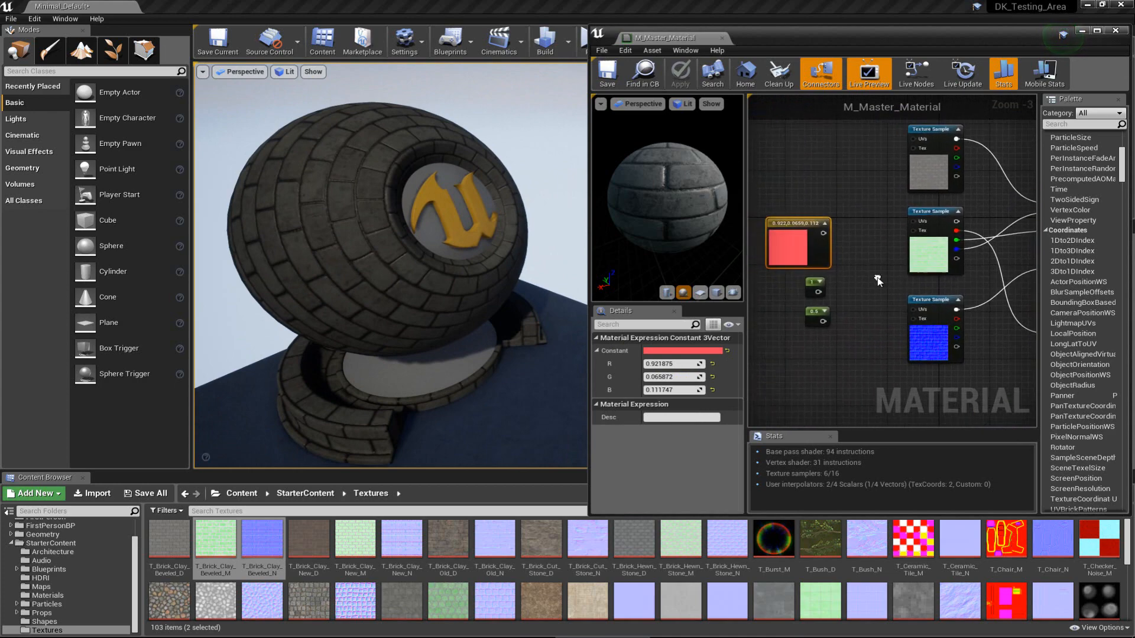
pyautogui.doubleClick(869, 52)
pyautogui.moveTo(439, 228); pyautogui.dragTo(503, 296, button='right')
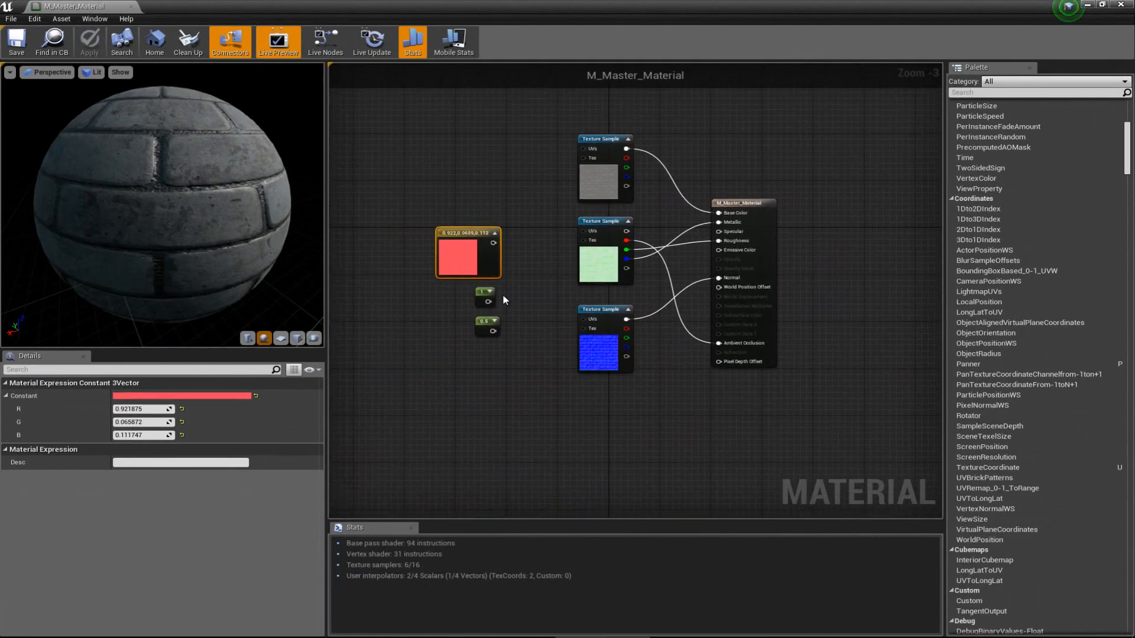
pyautogui.scroll(3, 504, 296)
pyautogui.scroll(5, 1054, 367)
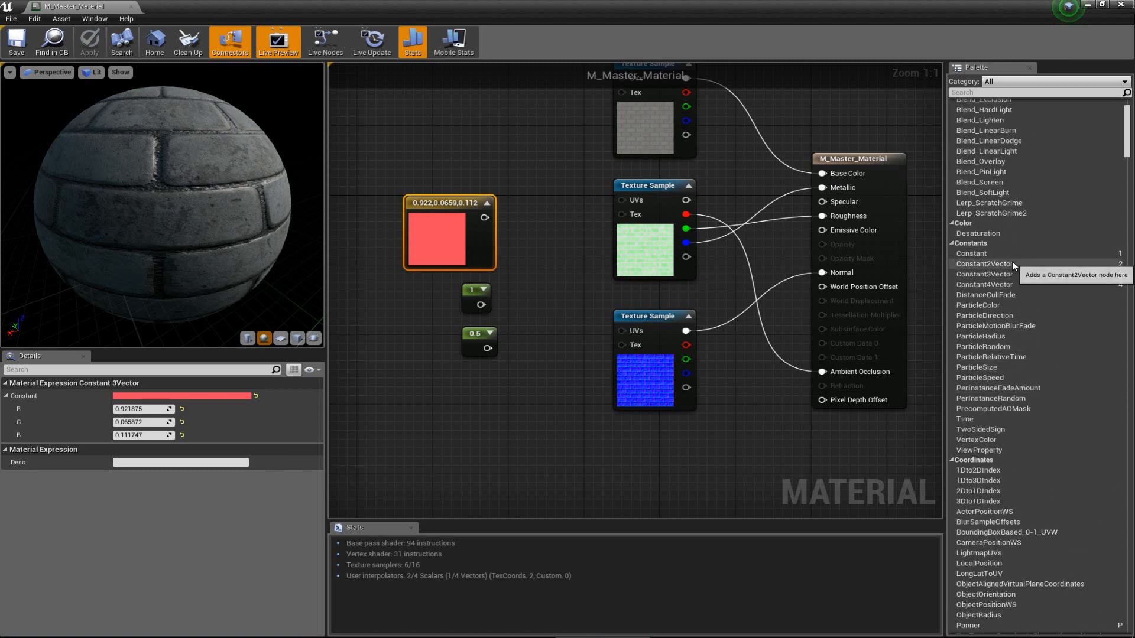
pyautogui.press('Home')
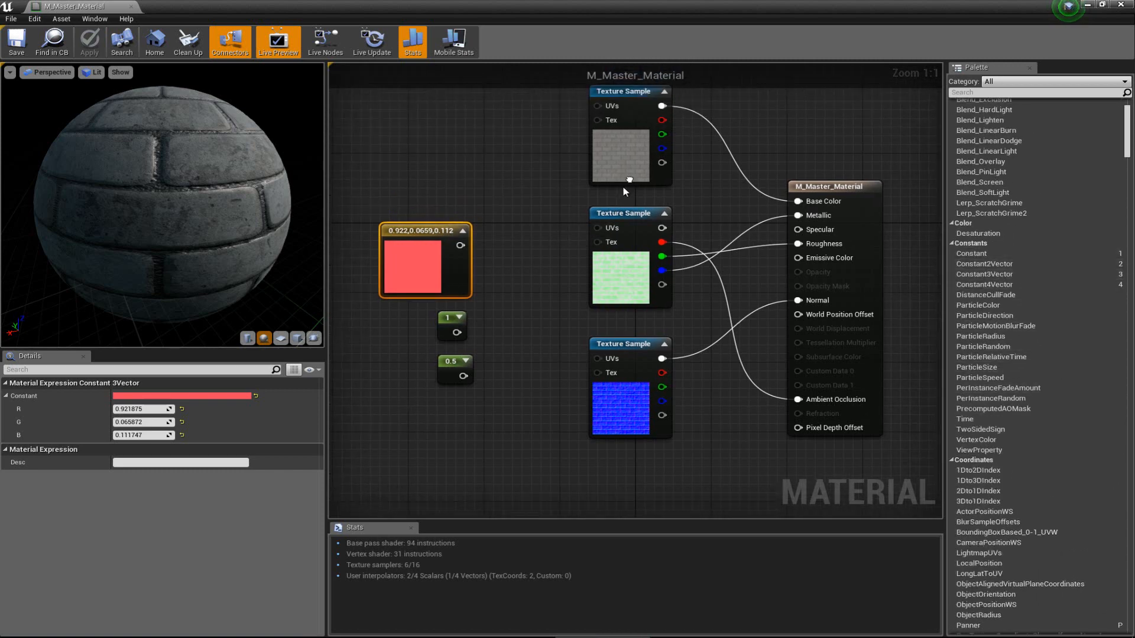
# Step: Move the T_Brick_Clay_Beveled_N node slightly closer beneath T_Brick_Clay_Beveled_M, and raise the material result node slightly toward the textures
pyautogui.click(585, 125)
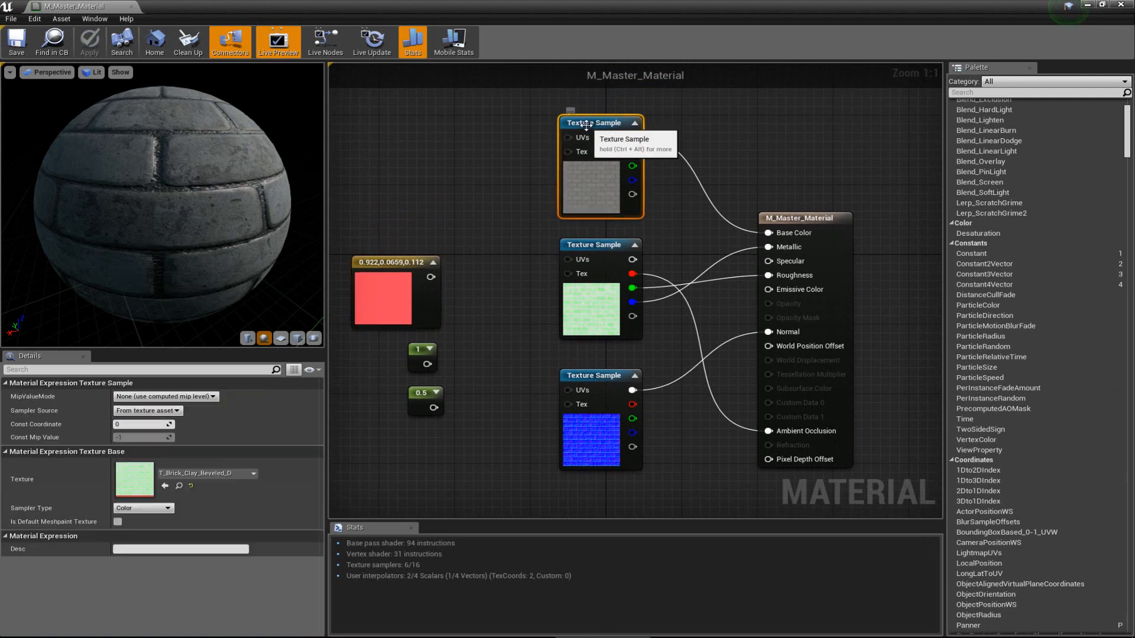
pyautogui.click(594, 248)
pyautogui.moveTo(597, 382); pyautogui.dragTo(597, 374)
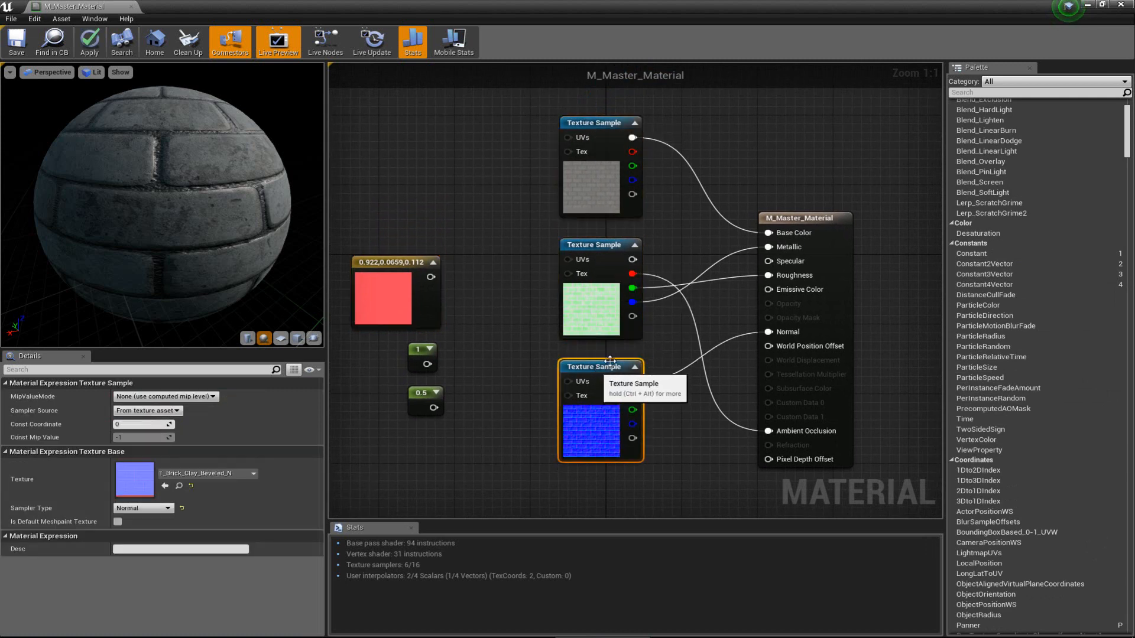
pyautogui.moveTo(808, 225); pyautogui.dragTo(799, 200)
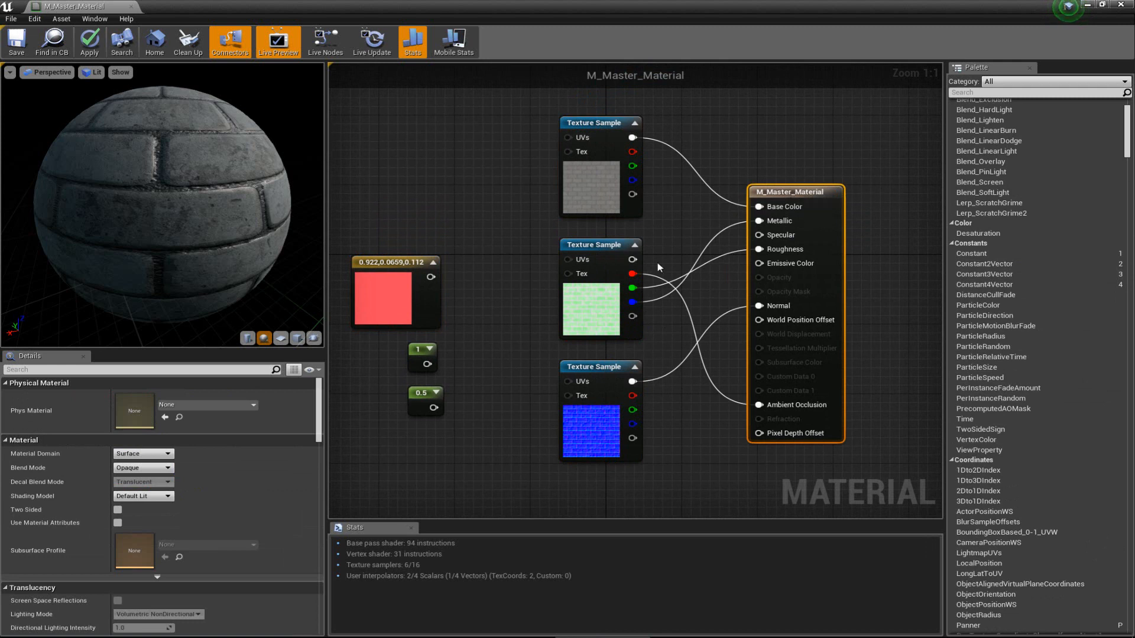
pyautogui.click(590, 244)
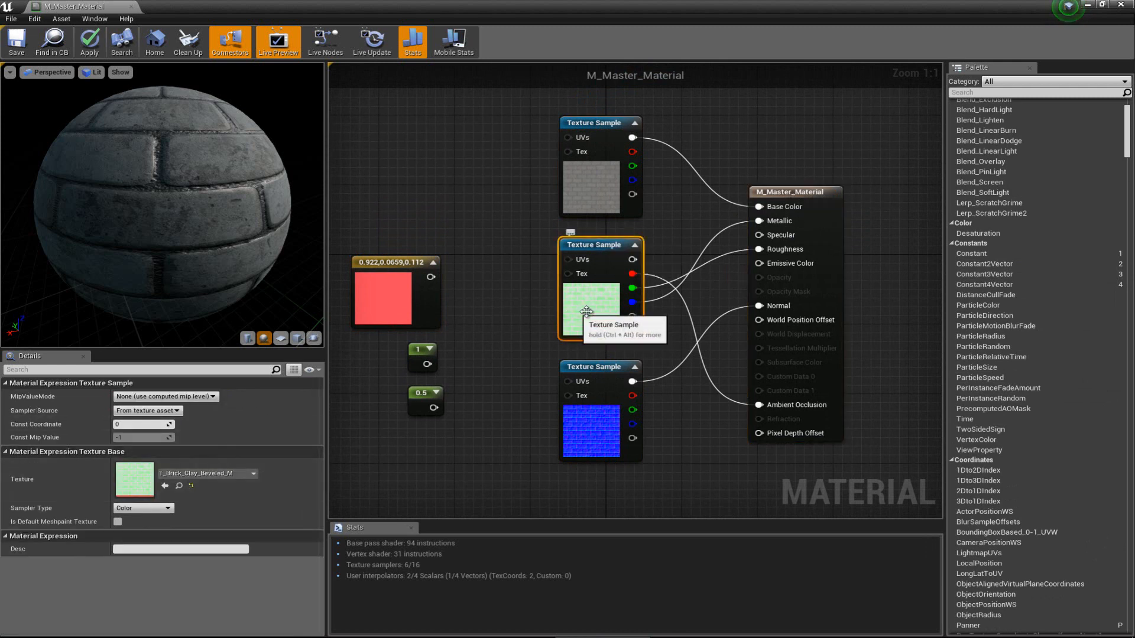
pyautogui.moveTo(140, 246)
pyautogui.mouseDown()
pyautogui.moveTo(236, 242)
pyautogui.moveTo(172, 227)
pyautogui.moveTo(154, 245)
pyautogui.mouseUp()
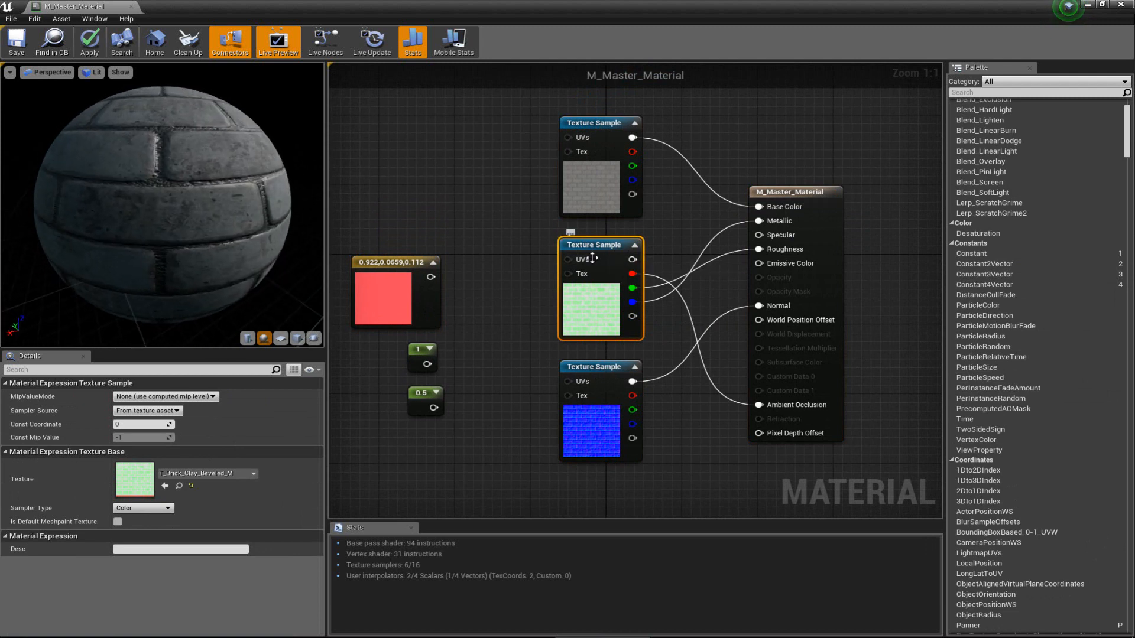
pyautogui.click(794, 193)
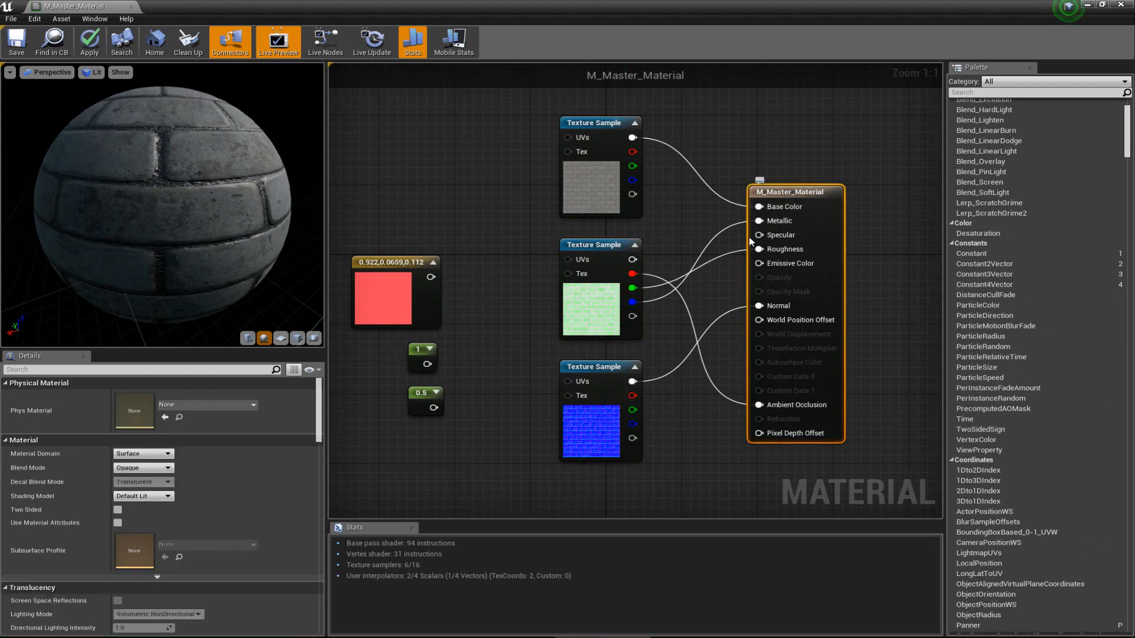